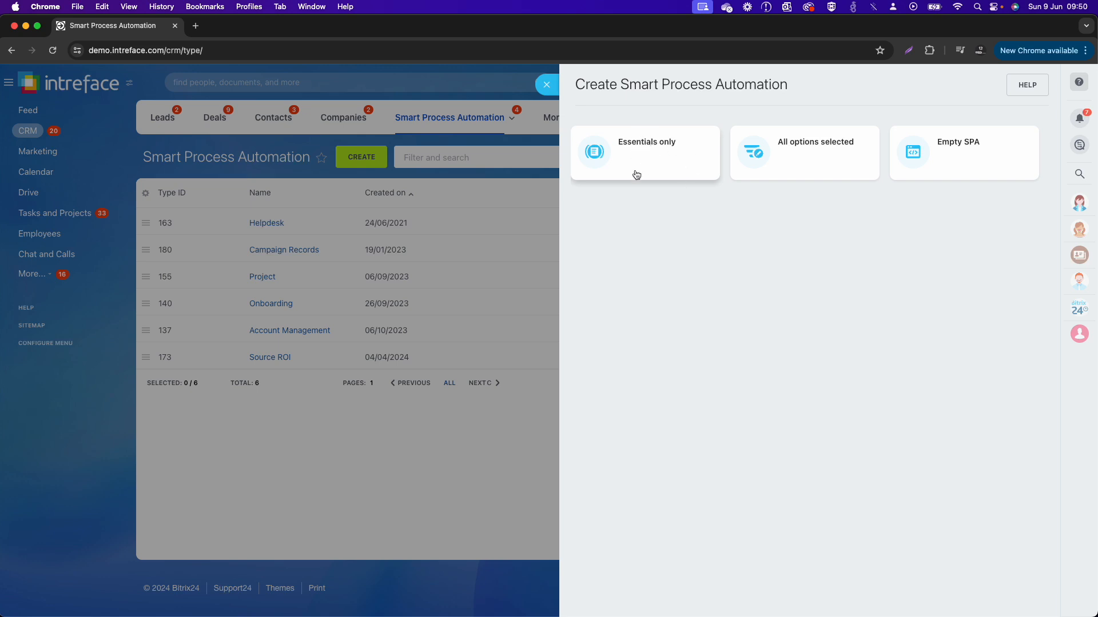
# Step: Create a Smart Process Automation from the All options selected preset and name it Licenses
pyautogui.click(791, 170)
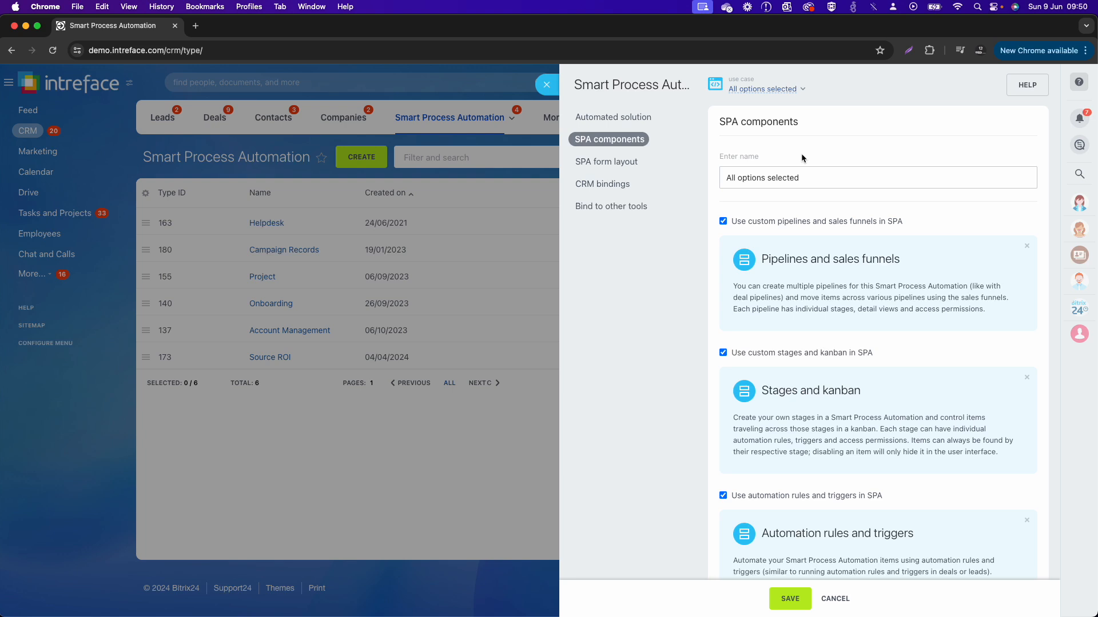
pyautogui.click(804, 174)
pyautogui.moveTo(816, 176); pyautogui.dragTo(673, 182)
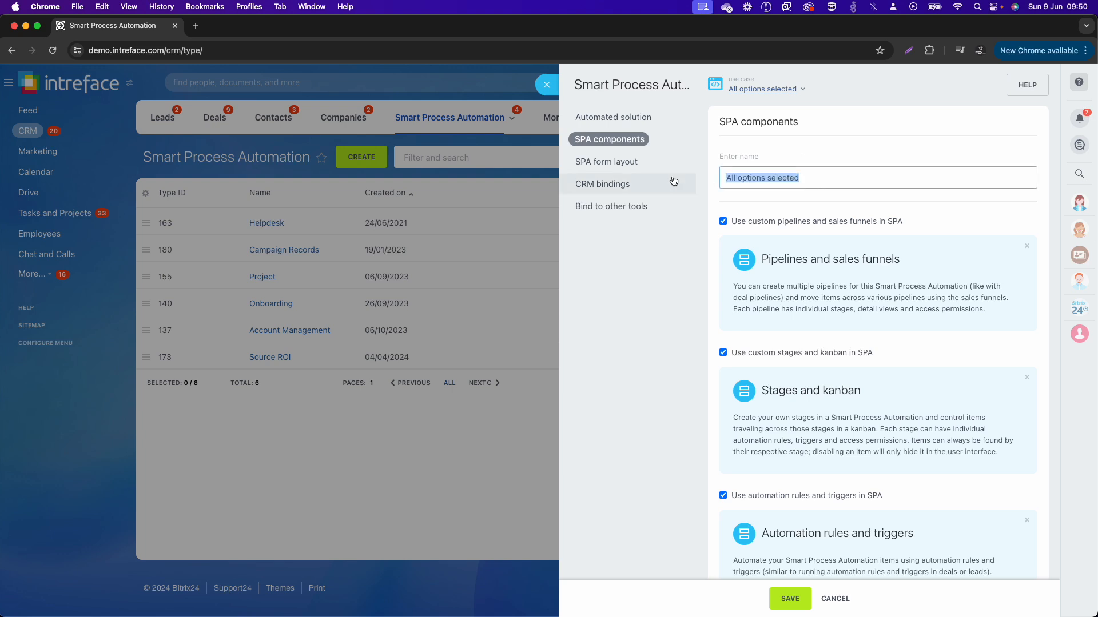
pyautogui.write('Lice')
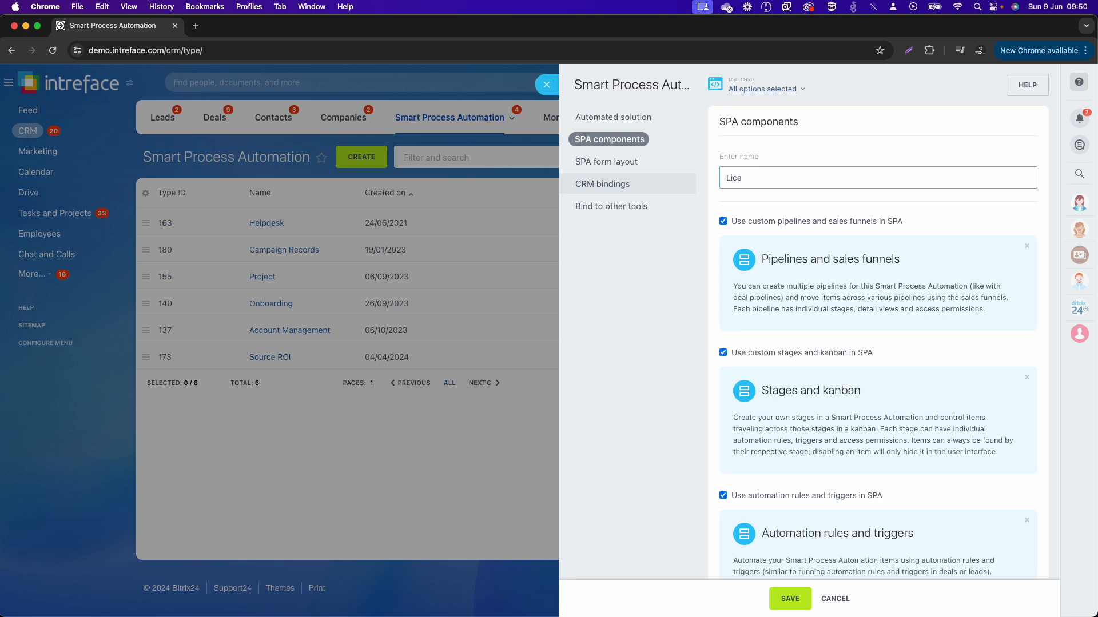
pyautogui.write('nses')
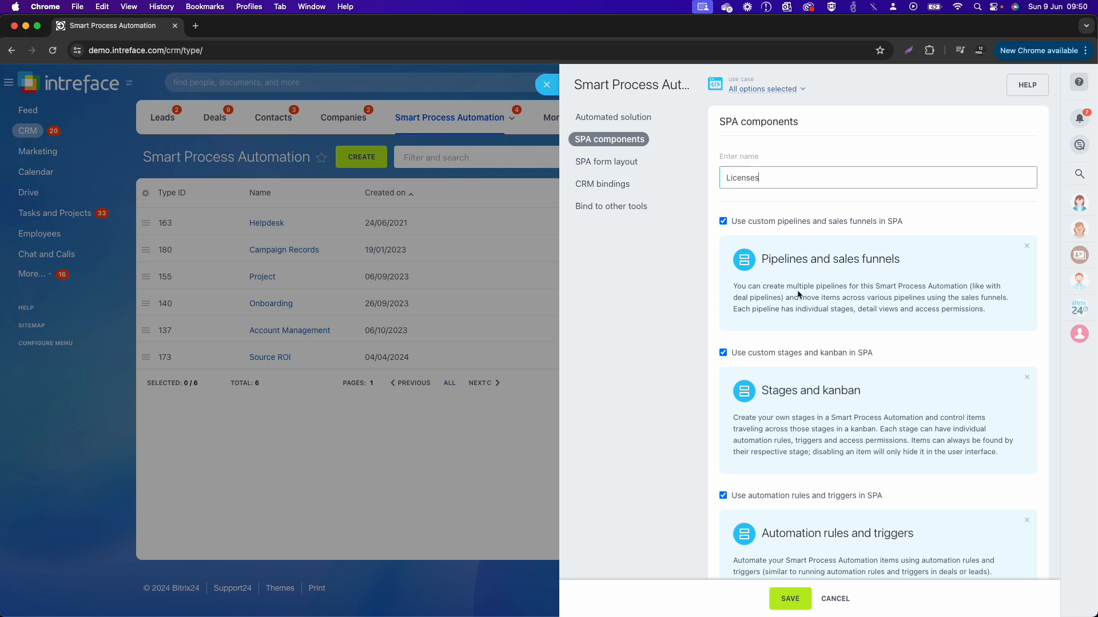
# Step: Review the SPA component options for pipelines, stages and kanban, automation rules, workflow designer and default pipeline permissions
pyautogui.scroll(-2, 797, 292)
pyautogui.scroll(-2, 797, 291)
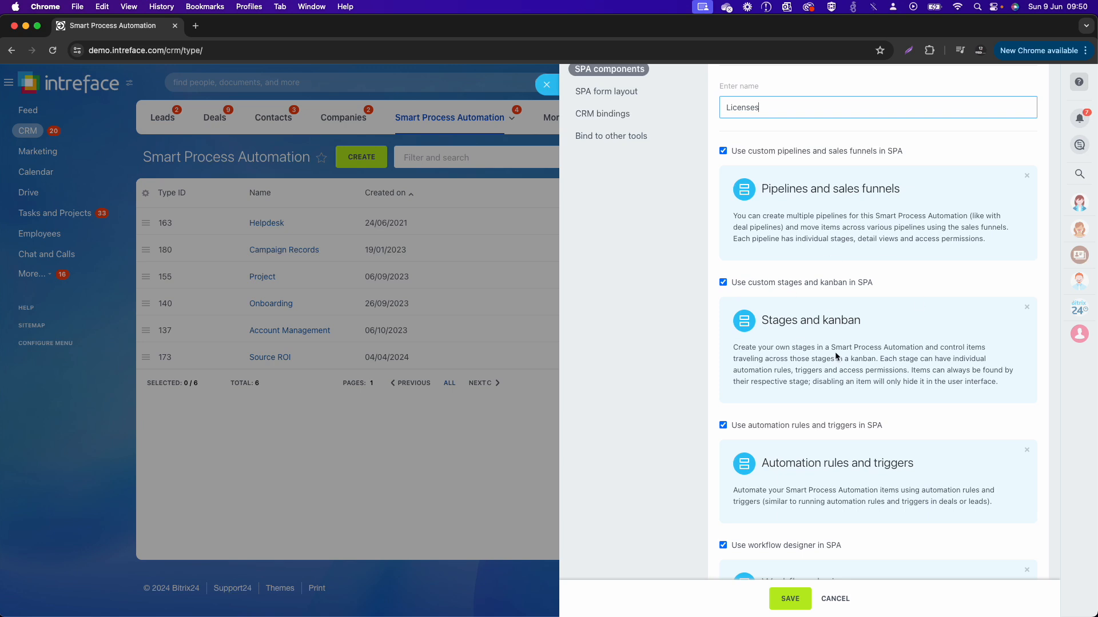
pyautogui.scroll(-2, 836, 355)
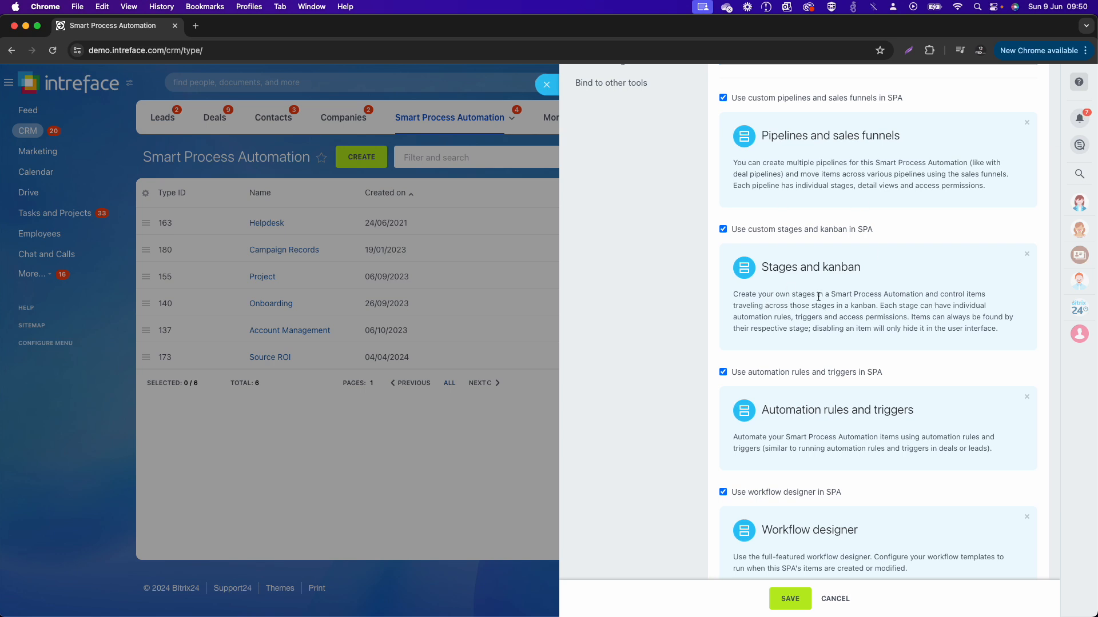
pyautogui.scroll(-2, 818, 297)
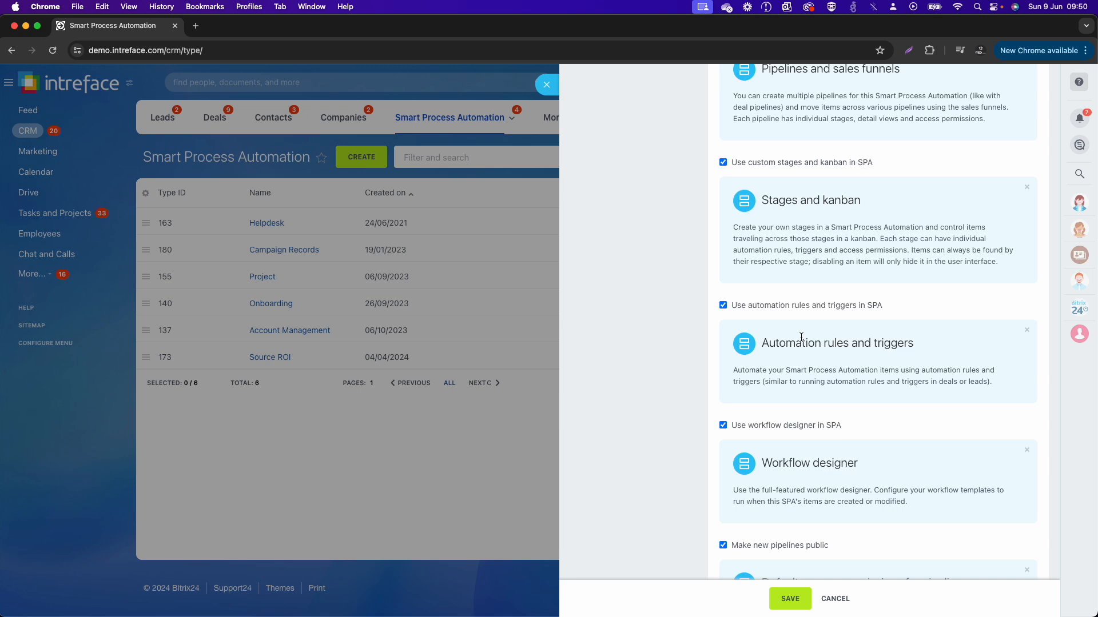
pyautogui.scroll(-1, 801, 337)
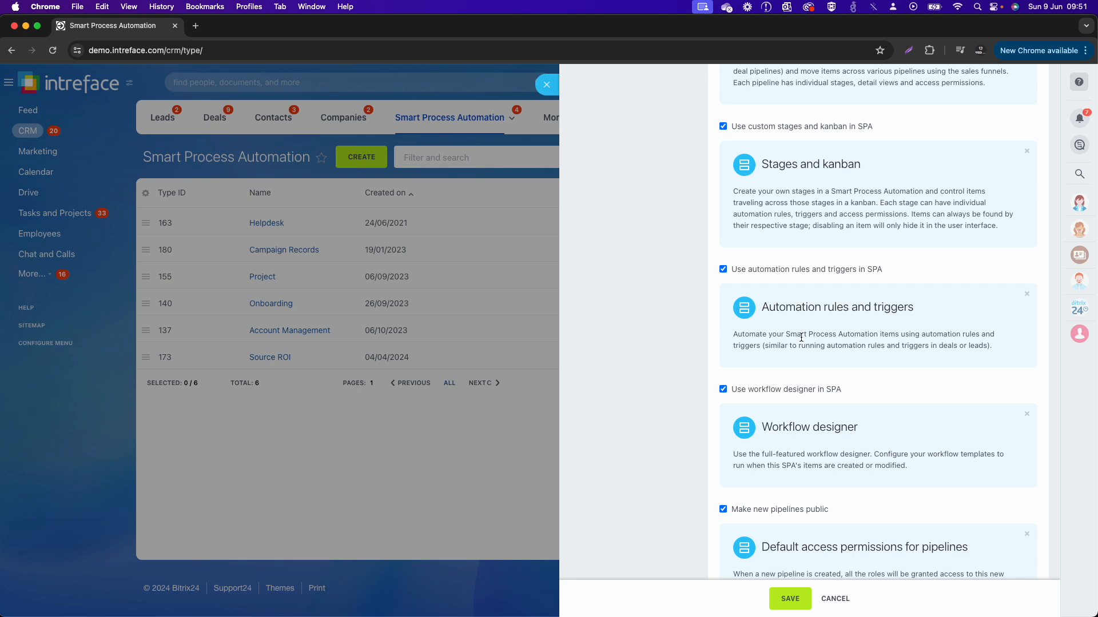
pyautogui.scroll(-1, 801, 337)
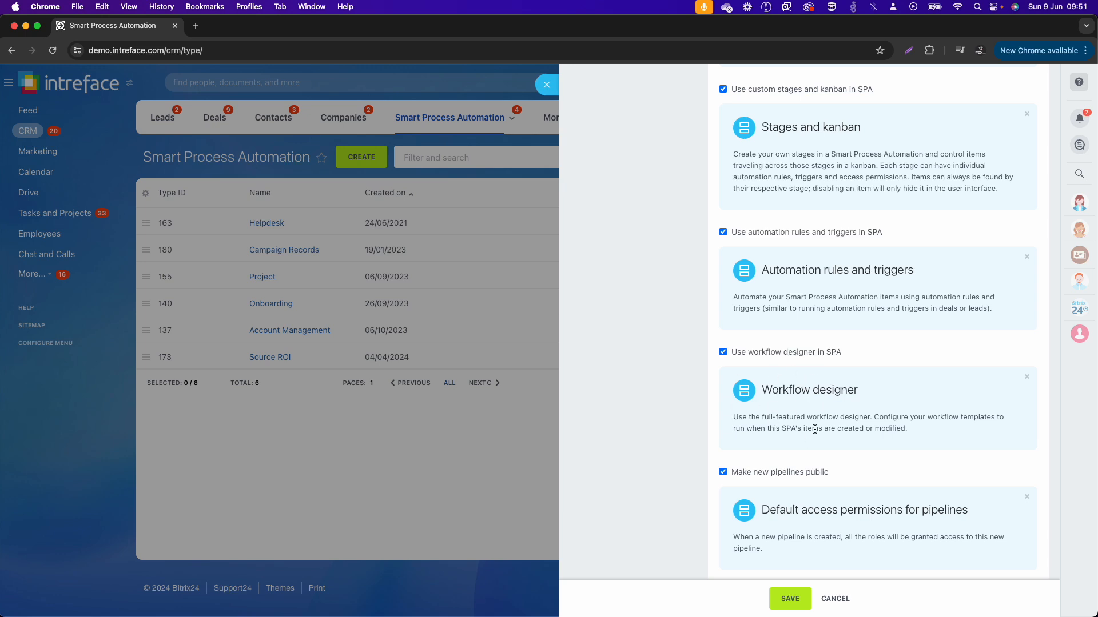
pyautogui.scroll(-1, 815, 429)
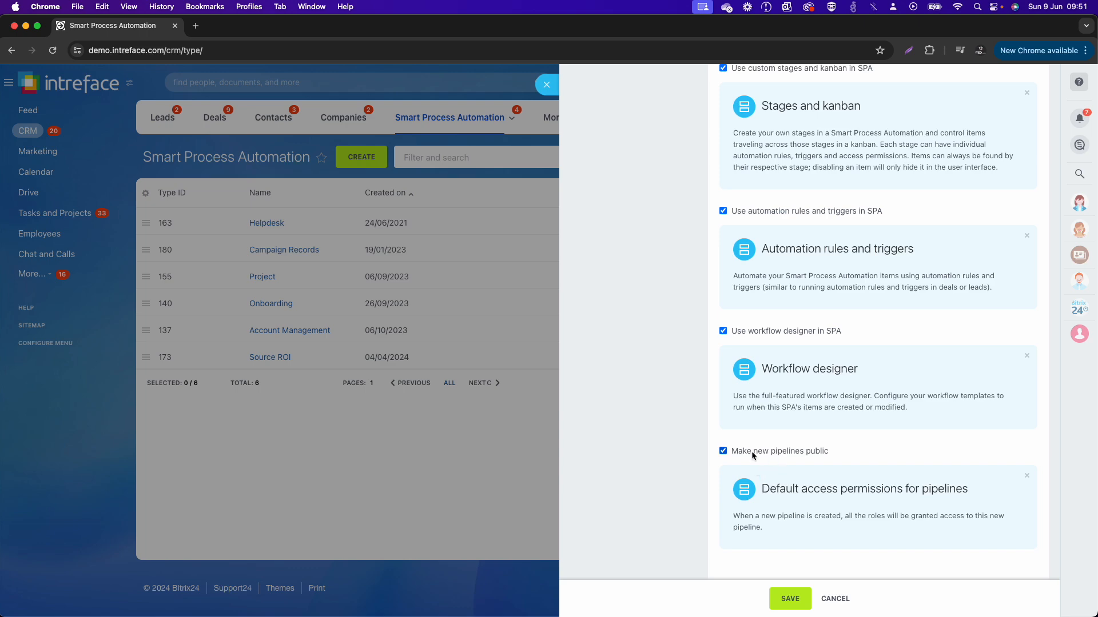
pyautogui.scroll(5, 772, 509)
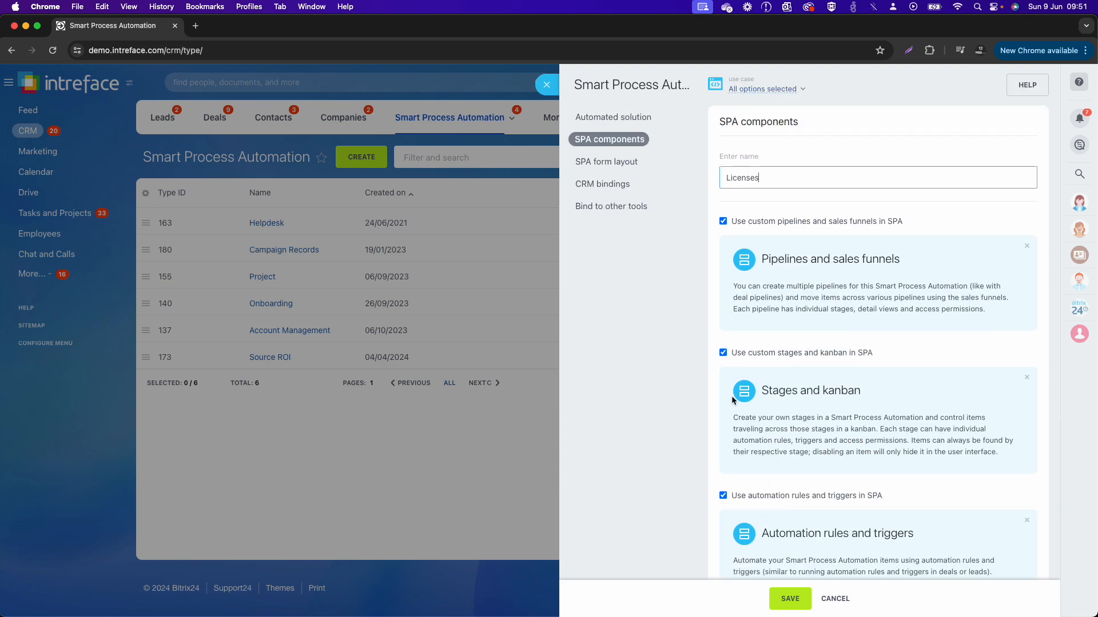
# Step: Exclude Company details, Source, Start date/End date and Observers from the SPA form fields, and disable binding to catalog products
pyautogui.click(621, 171)
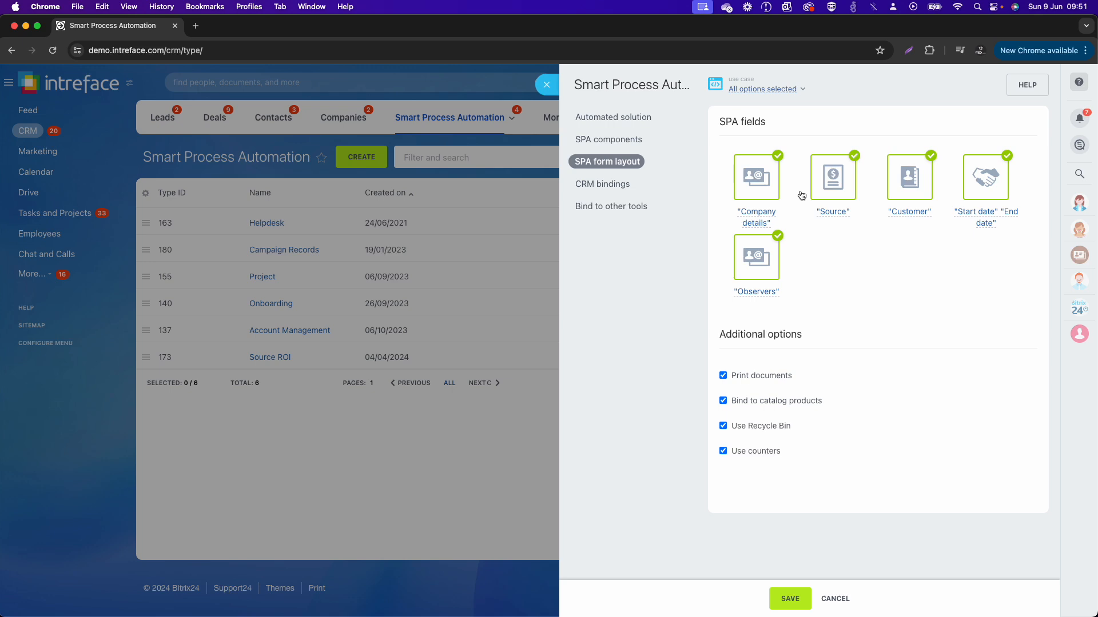
pyautogui.click(753, 184)
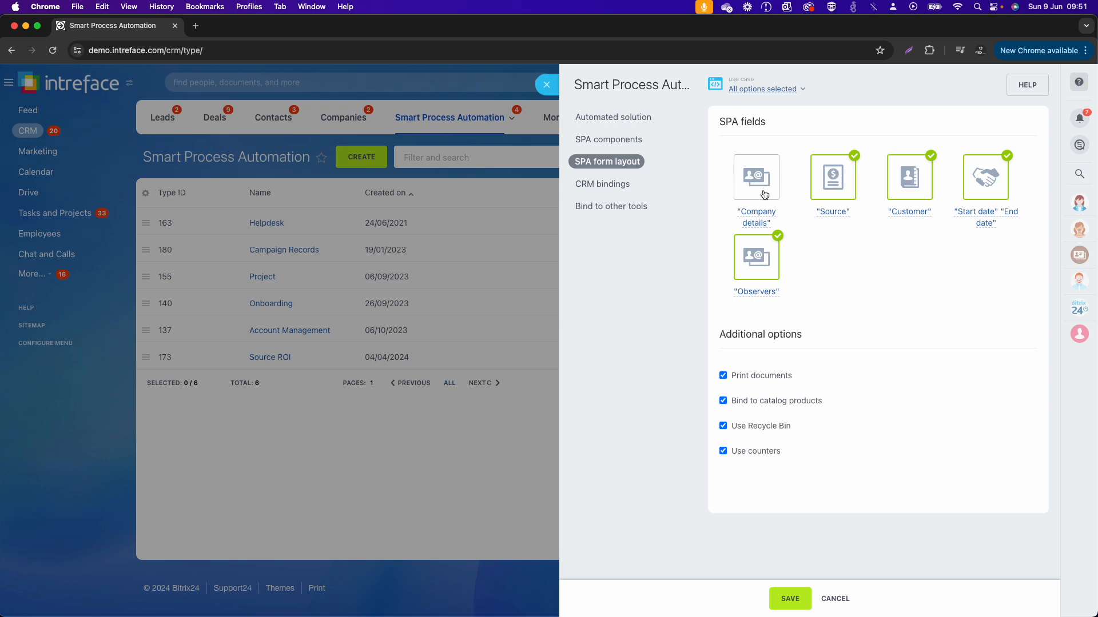
pyautogui.click(834, 181)
pyautogui.click(987, 195)
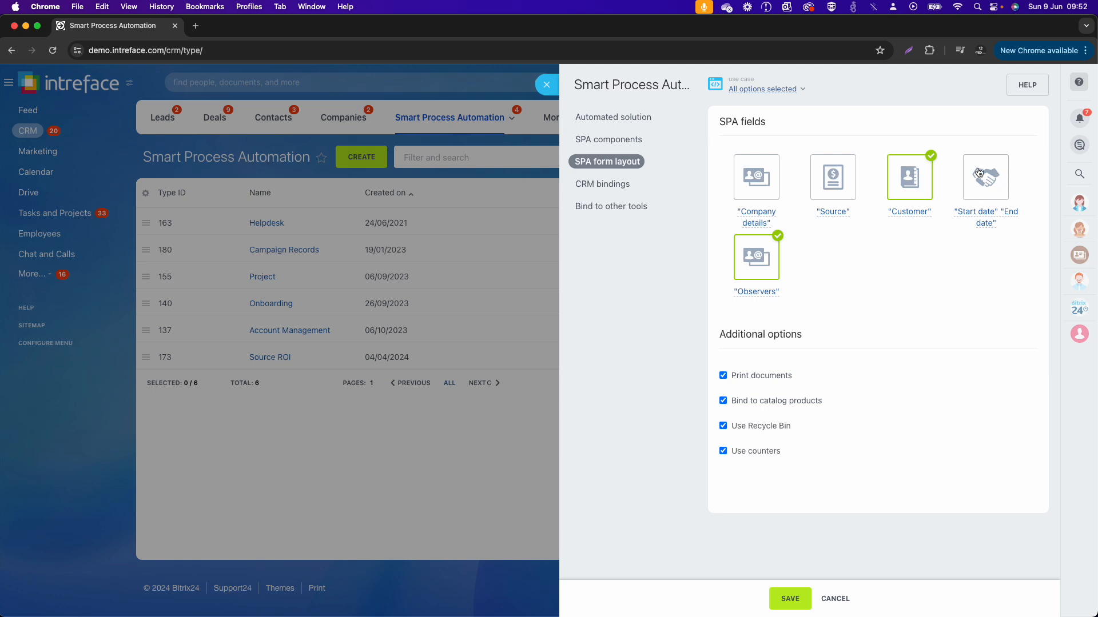
pyautogui.click(756, 270)
pyautogui.click(787, 407)
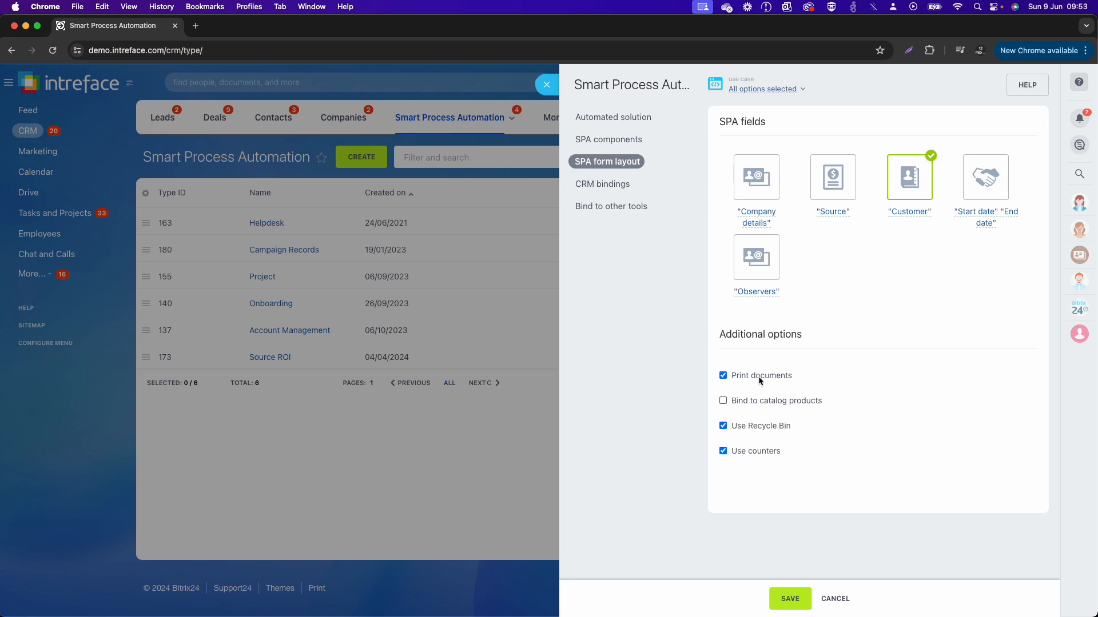
# Step: Enable Bind to this SPA in the CRM bindings, link Deal, and add its linked items list to the details form
pyautogui.click(618, 184)
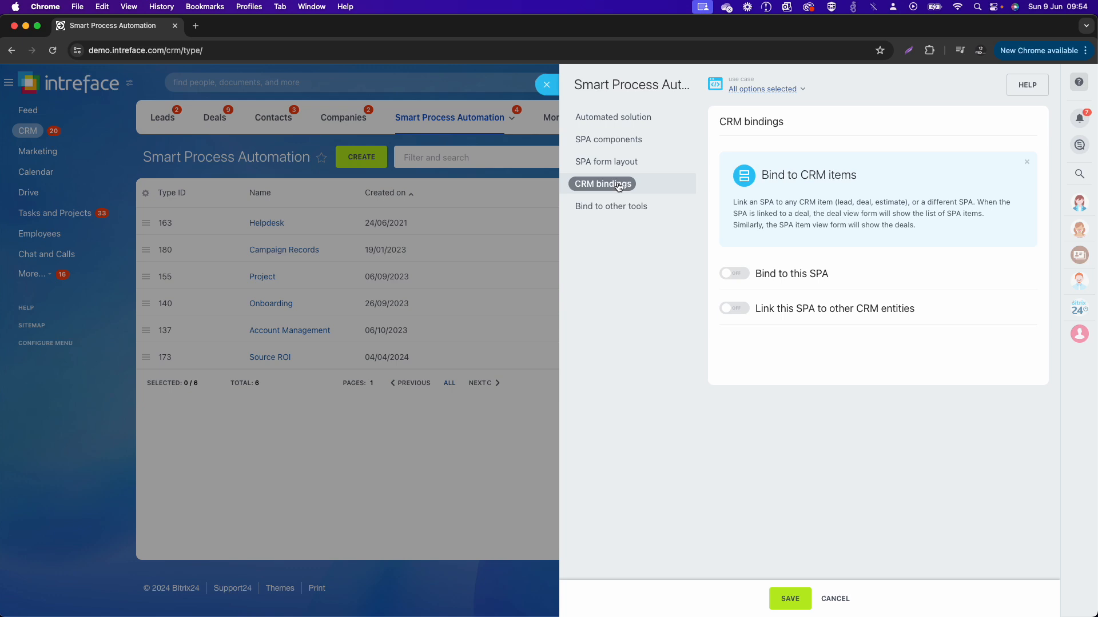
pyautogui.click(738, 275)
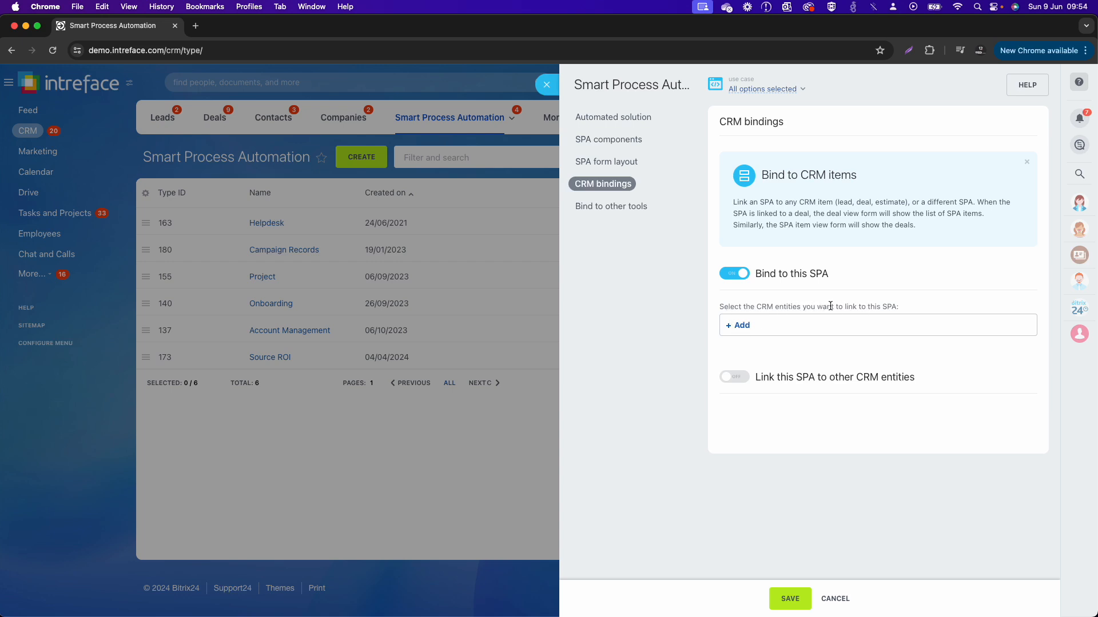
pyautogui.click(740, 325)
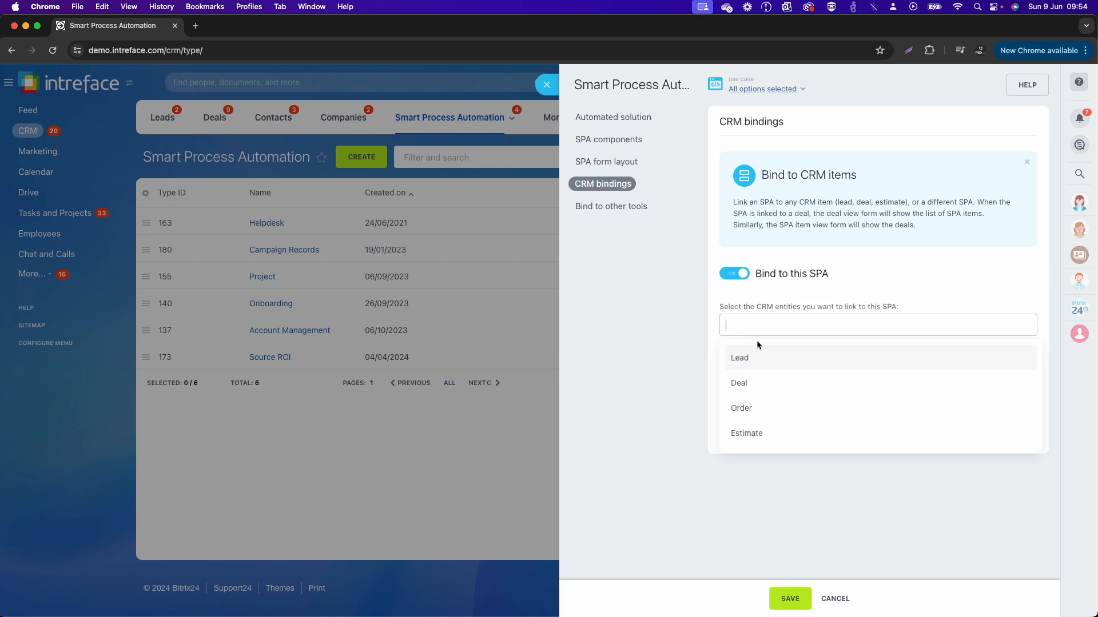
pyautogui.scroll(-5, 766, 391)
pyautogui.scroll(5, 766, 391)
pyautogui.click(761, 391)
pyautogui.click(792, 303)
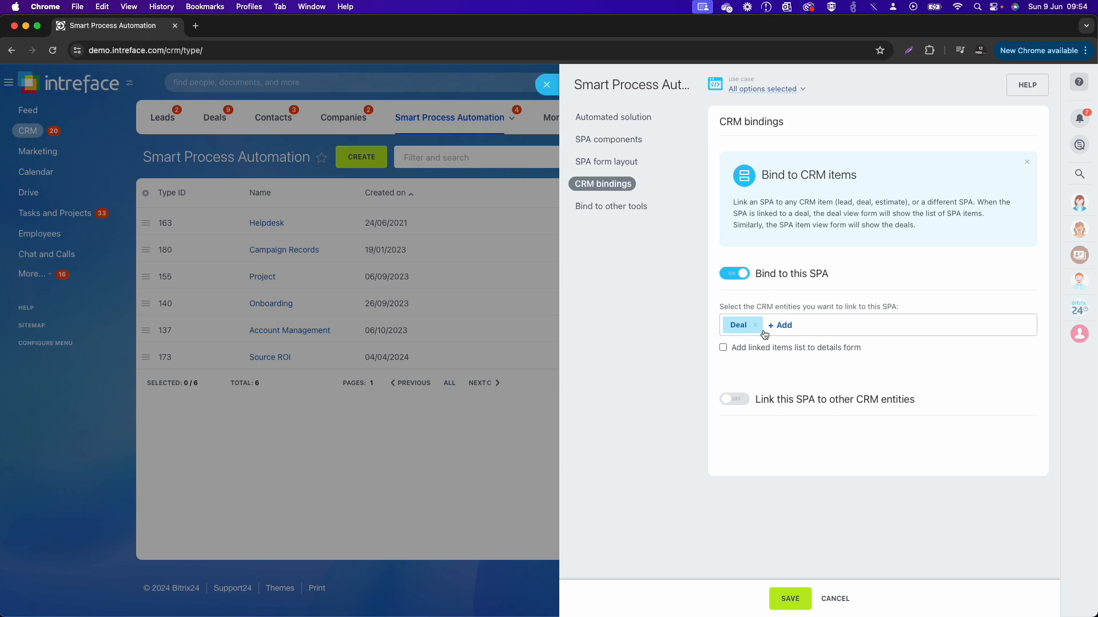
pyautogui.click(722, 348)
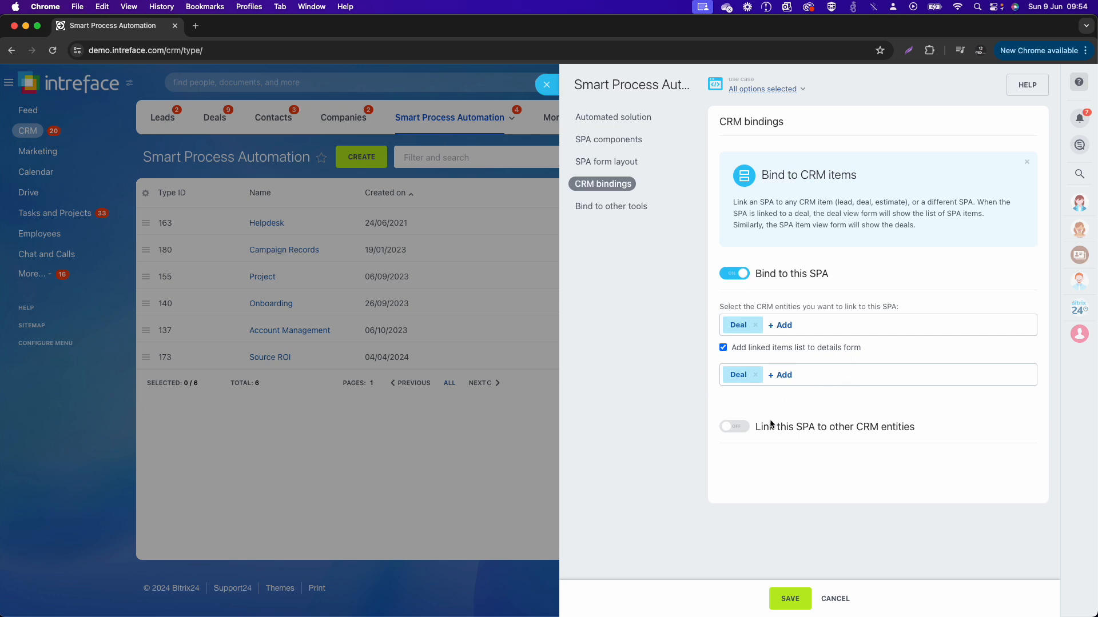
# Step: Try the link to other CRM entities, and remove the Deal binding and its linked items list, leaving both binding options off
pyautogui.click(746, 433)
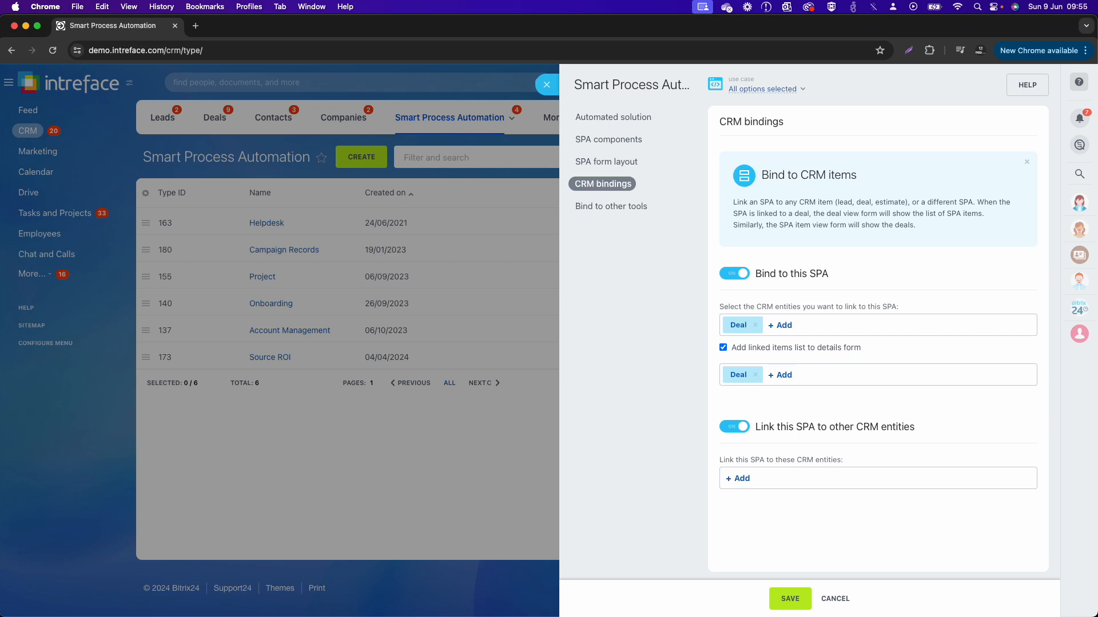
pyautogui.click(736, 433)
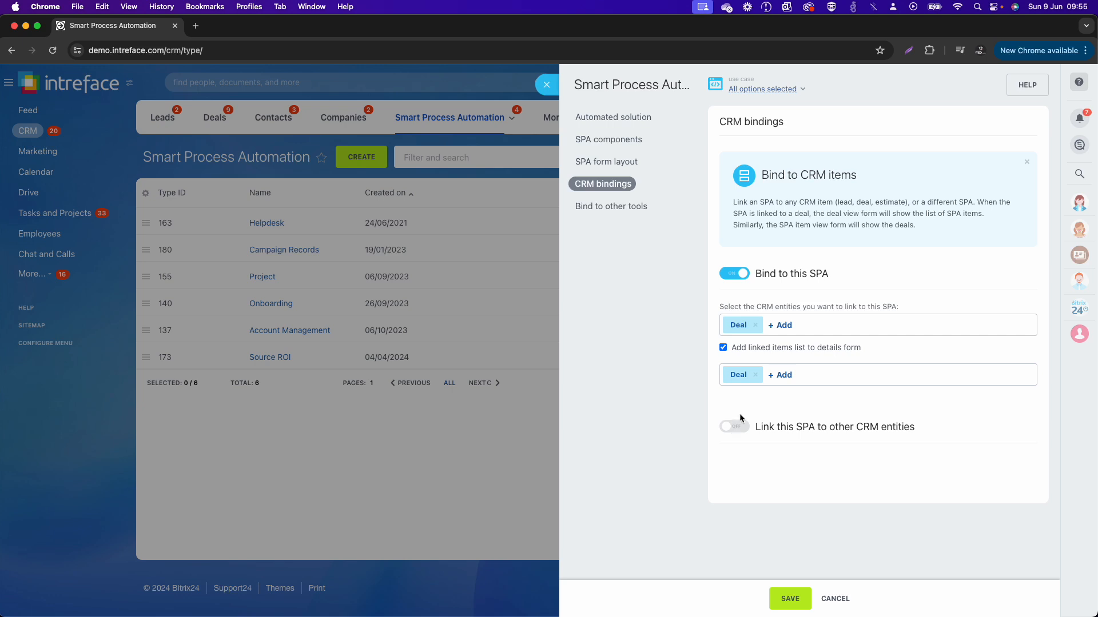
pyautogui.click(755, 375)
pyautogui.click(723, 348)
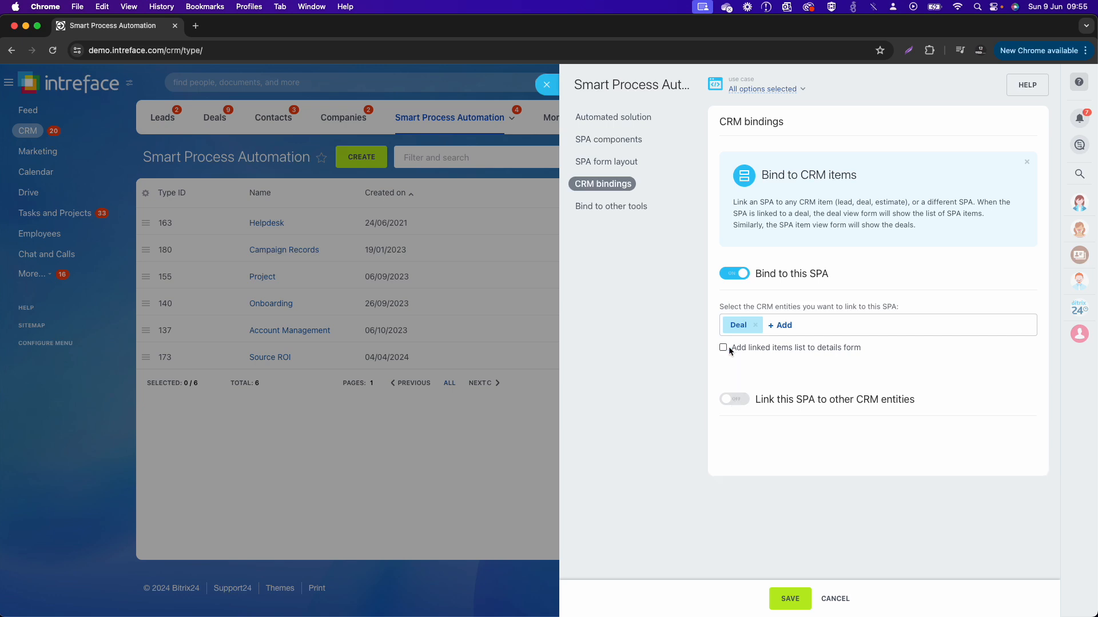
pyautogui.click(755, 324)
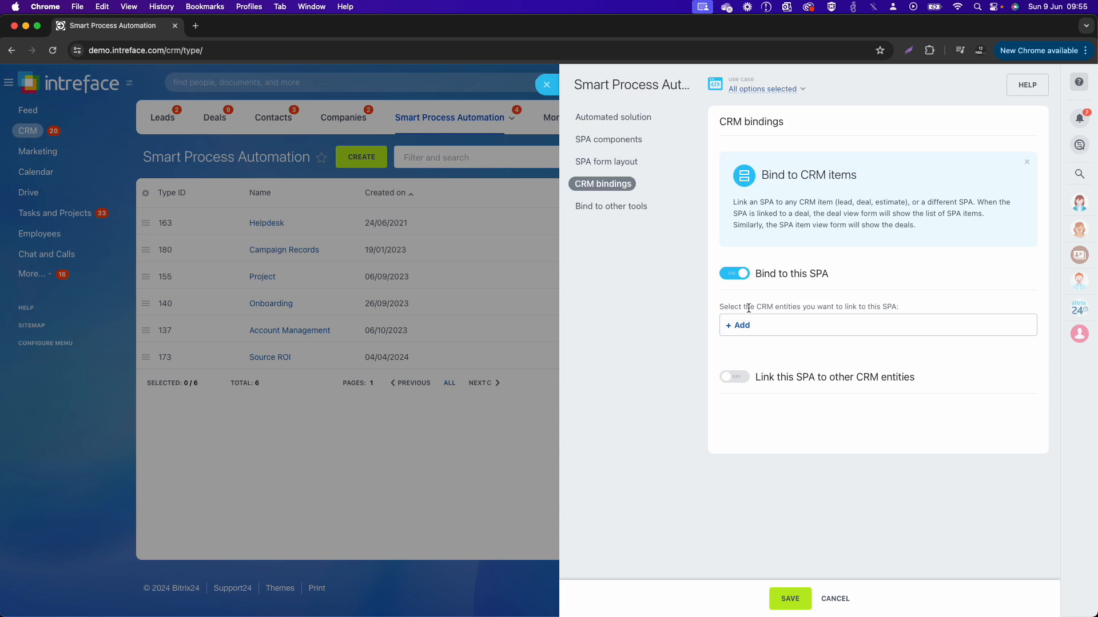
pyautogui.click(737, 275)
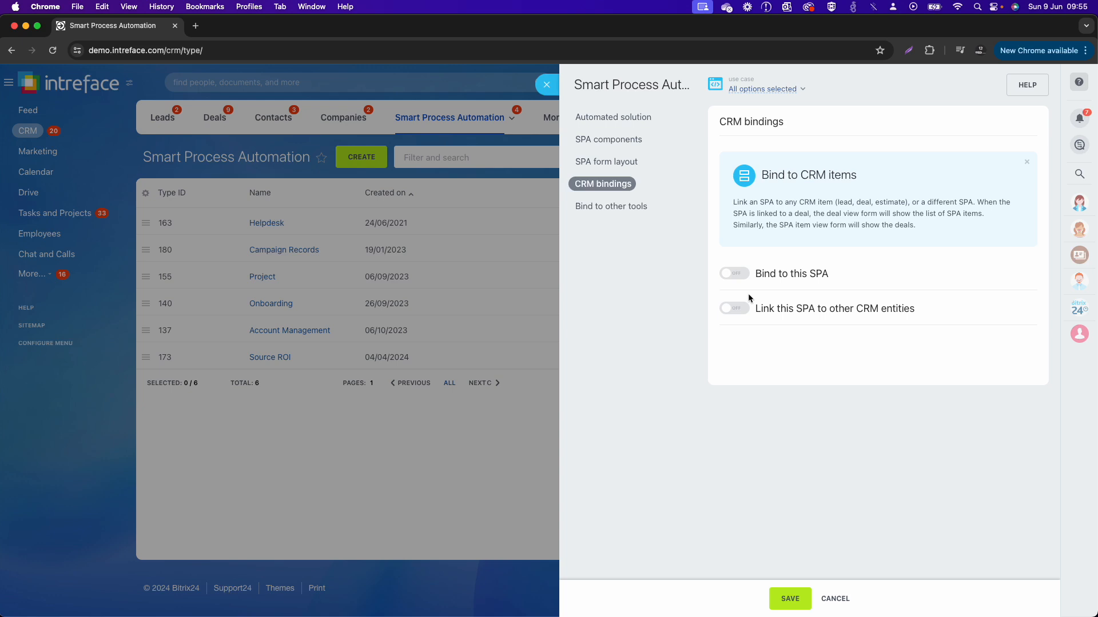
# Step: Bind the Licenses SPA to Calendar, Tasks and Task templates as well, and save the Smart Process Automation
pyautogui.click(614, 147)
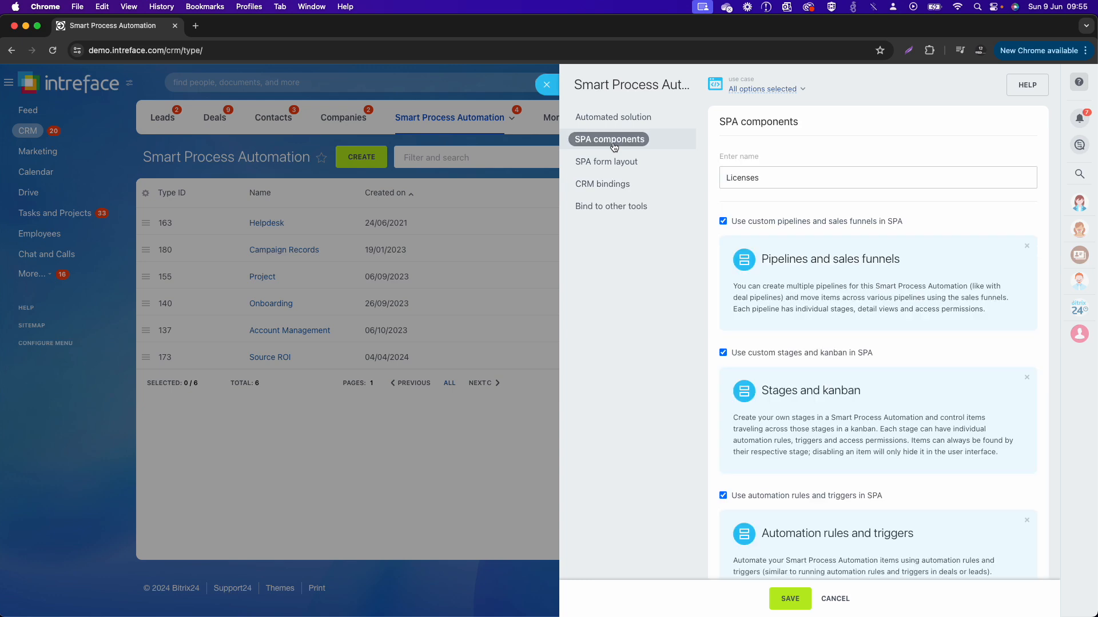
pyautogui.click(628, 170)
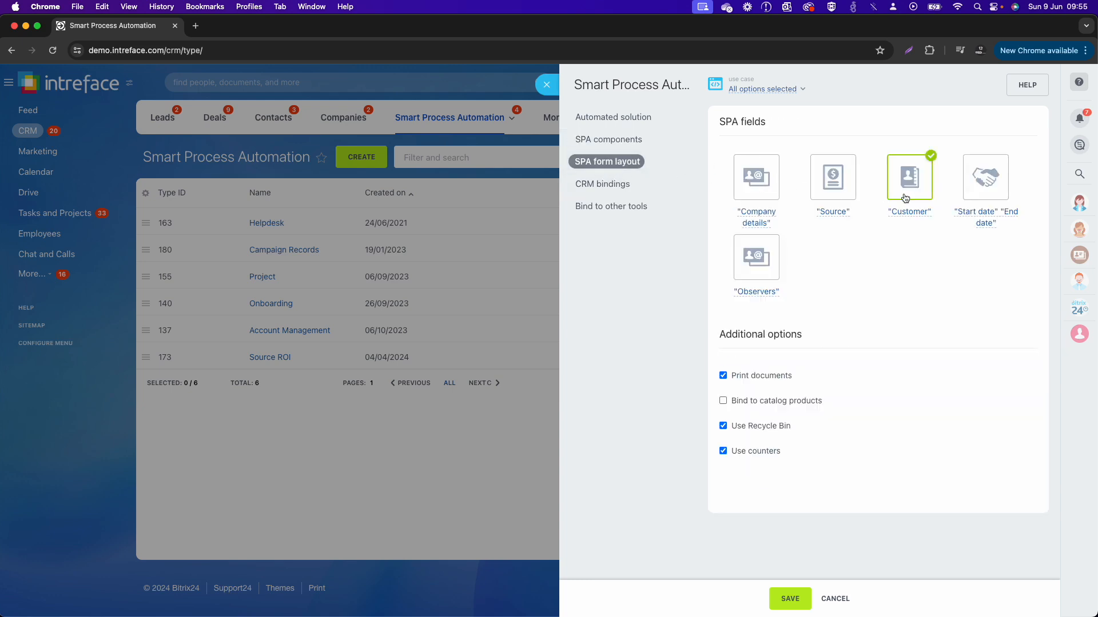
pyautogui.click(622, 207)
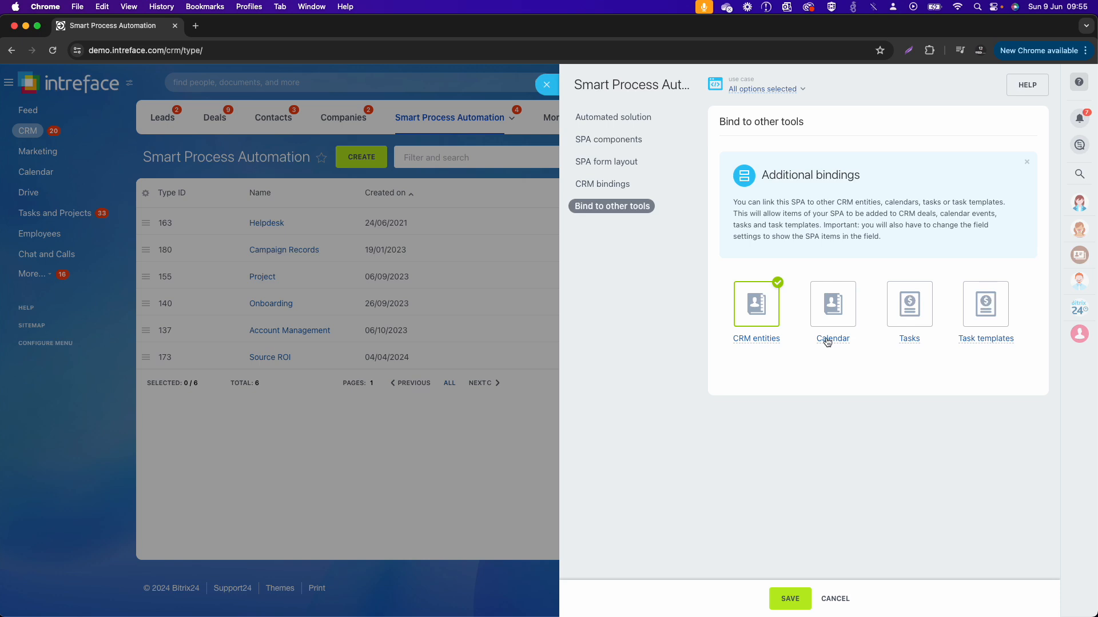
pyautogui.click(822, 308)
pyautogui.click(916, 319)
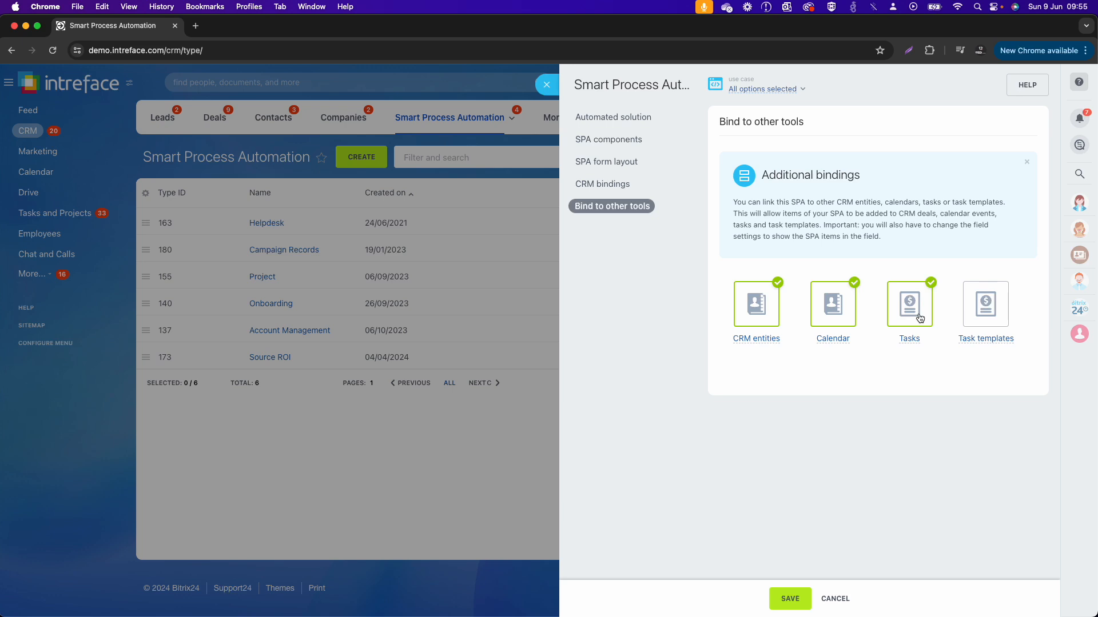
pyautogui.click(989, 318)
pyautogui.click(789, 601)
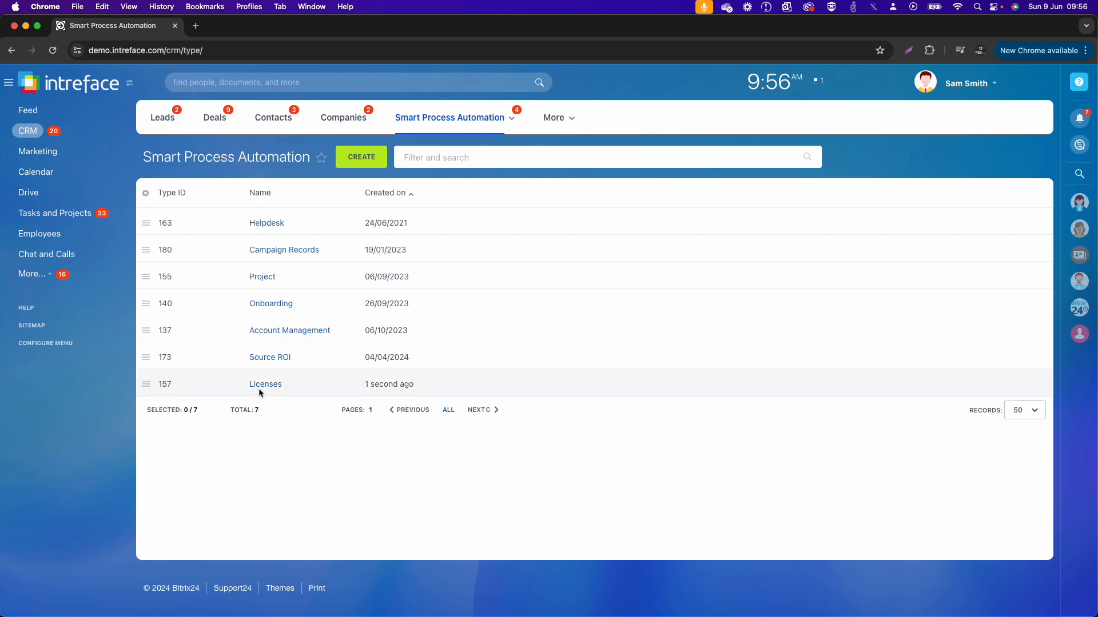
# Step: Open the field settings of the Licenses SPA and create a String field with ID suffix KEY and the name License Key
pyautogui.click(146, 385)
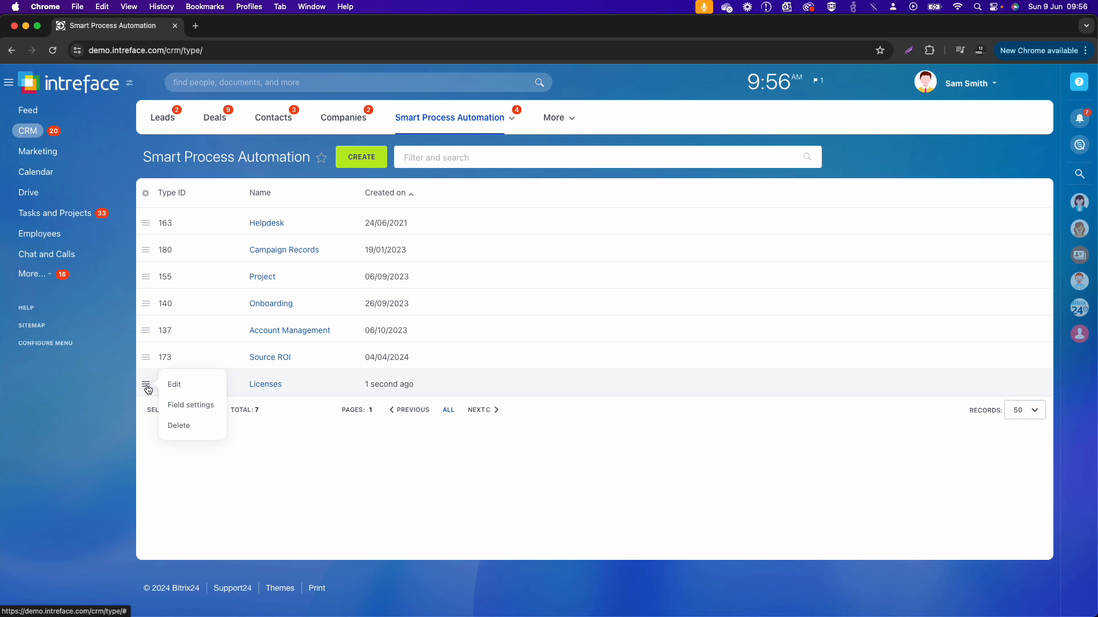
pyautogui.click(186, 406)
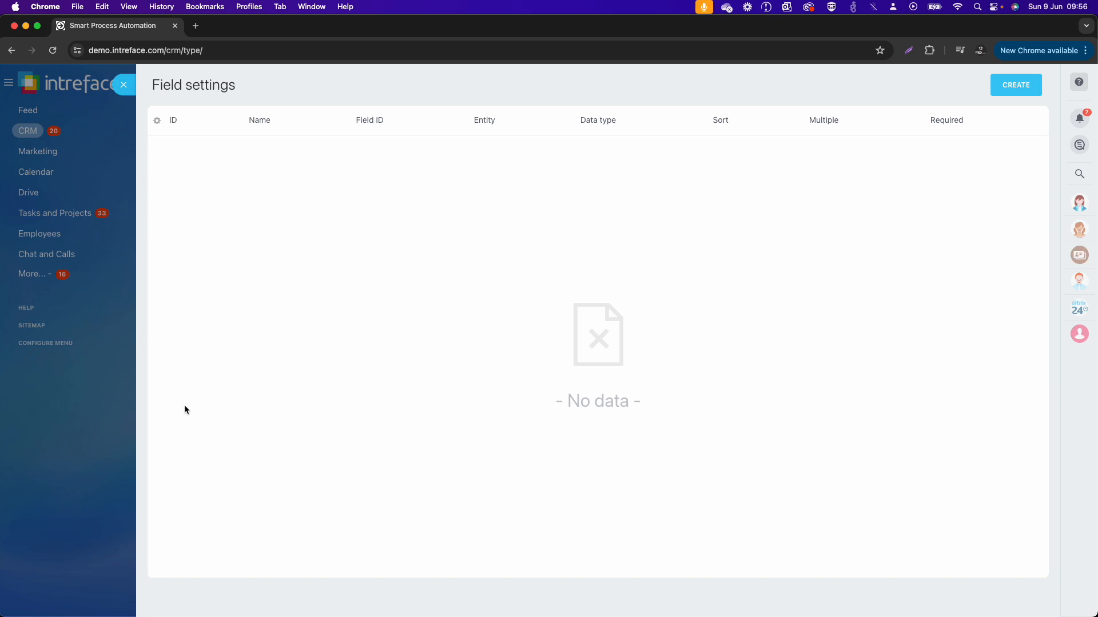
pyautogui.click(1016, 89)
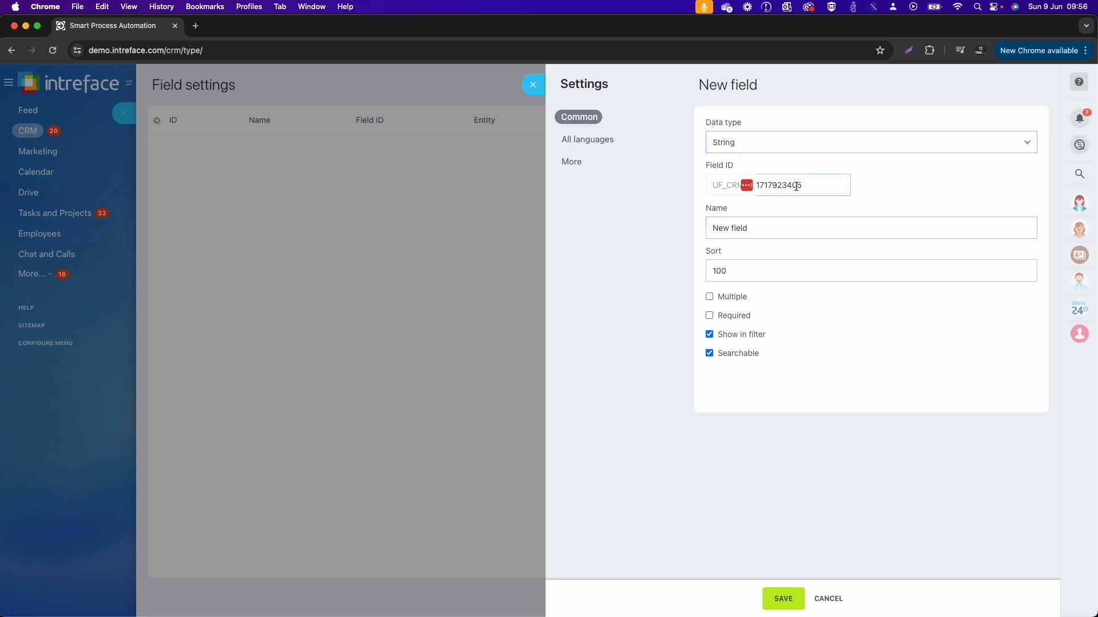
pyautogui.moveTo(799, 187); pyautogui.dragTo(716, 191)
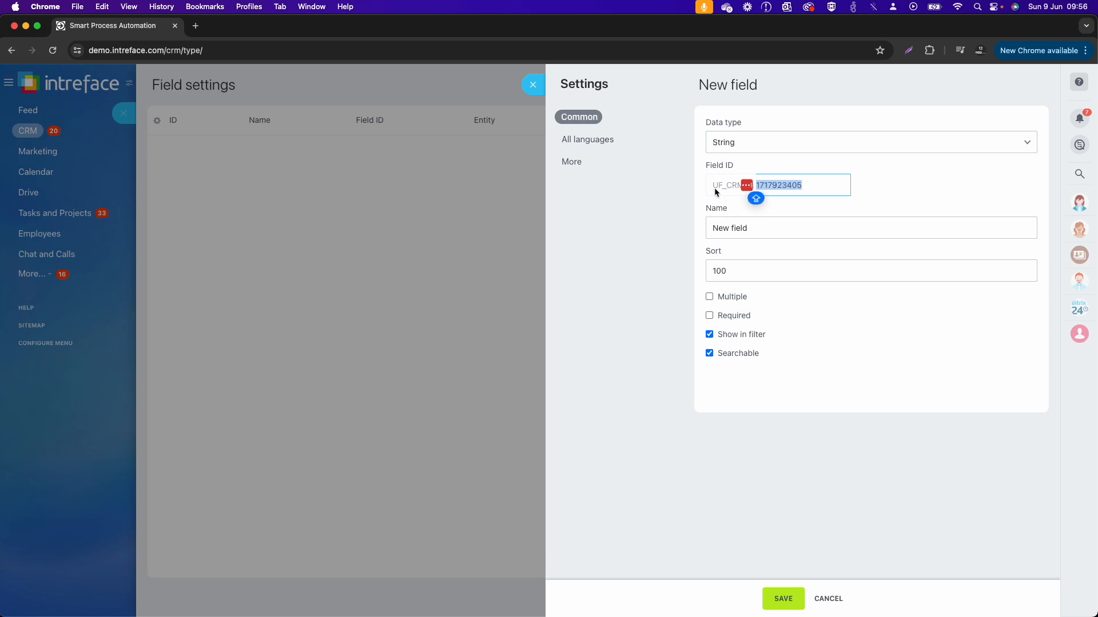
pyautogui.press('BackSpace')
pyautogui.write('KEY')
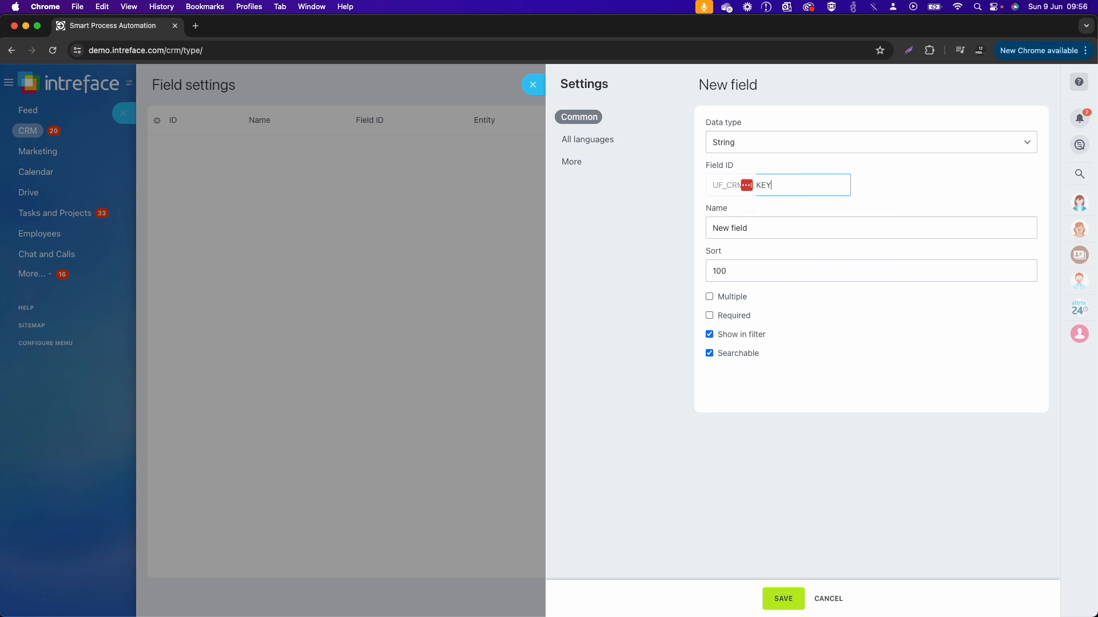
pyautogui.press('Tab')
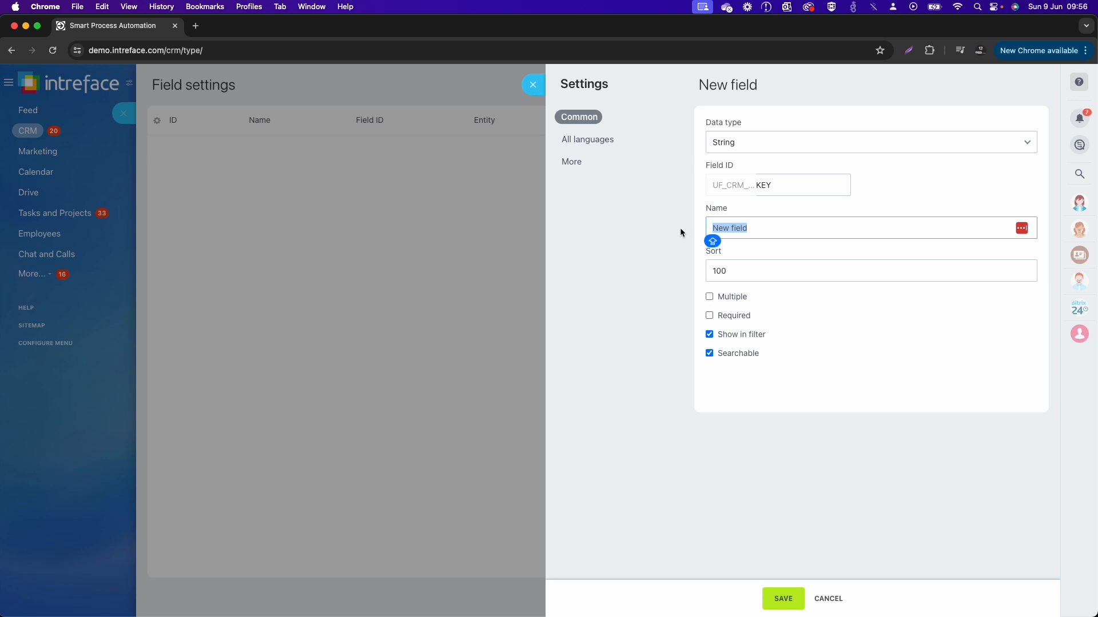
pyautogui.click(769, 184)
pyautogui.write('License Key')
# Step: Check the new field's language names and additional settings without changing them, and save the License Key field
pyautogui.click(590, 141)
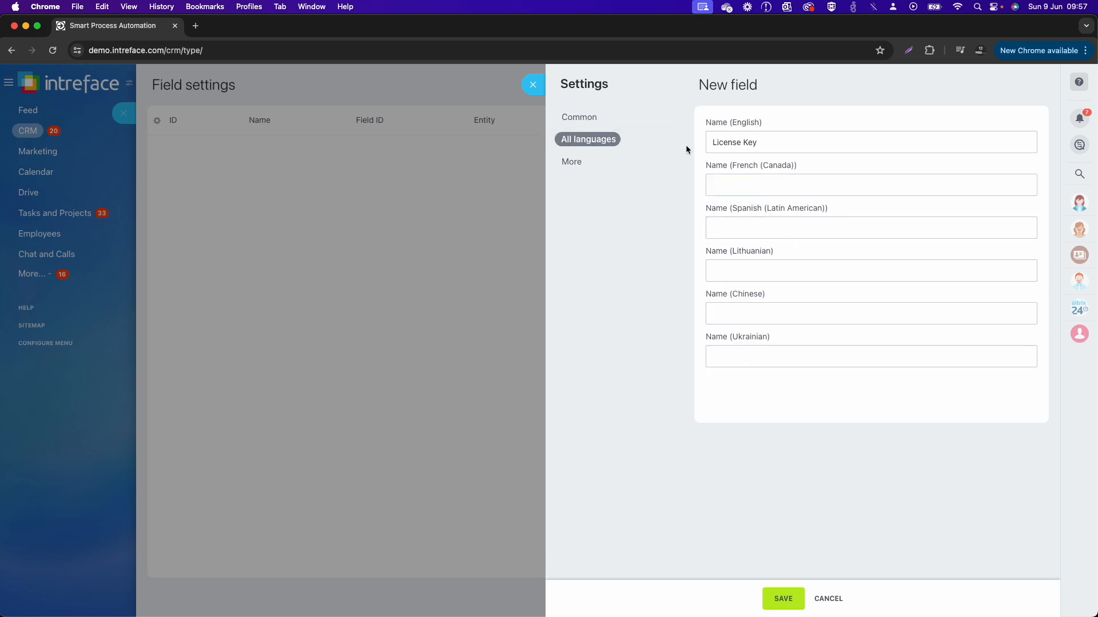
pyautogui.click(591, 166)
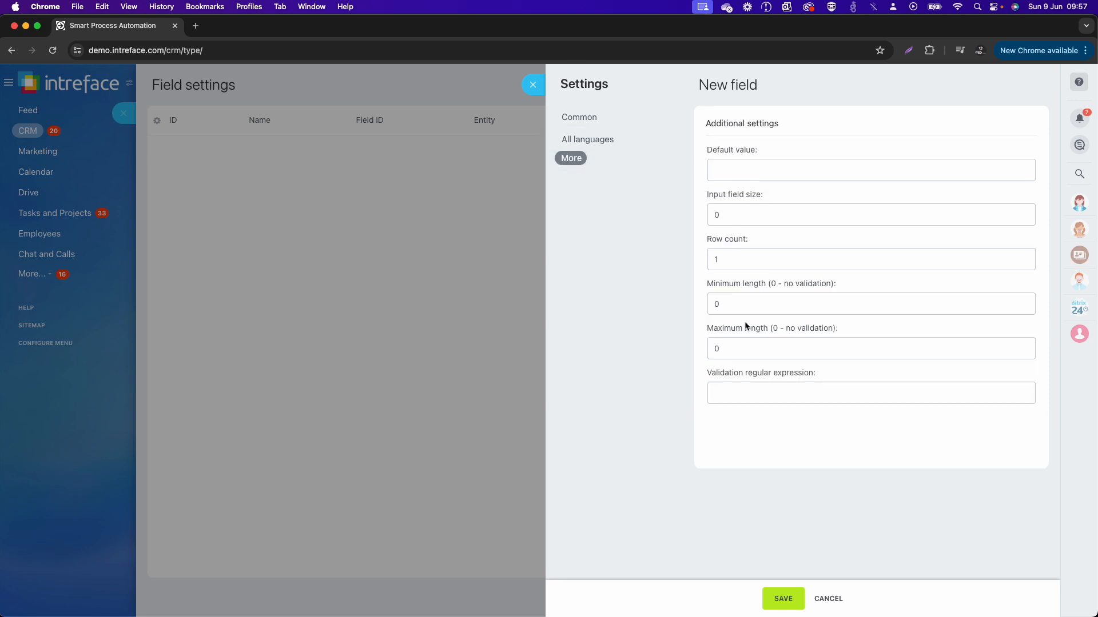
pyautogui.click(730, 389)
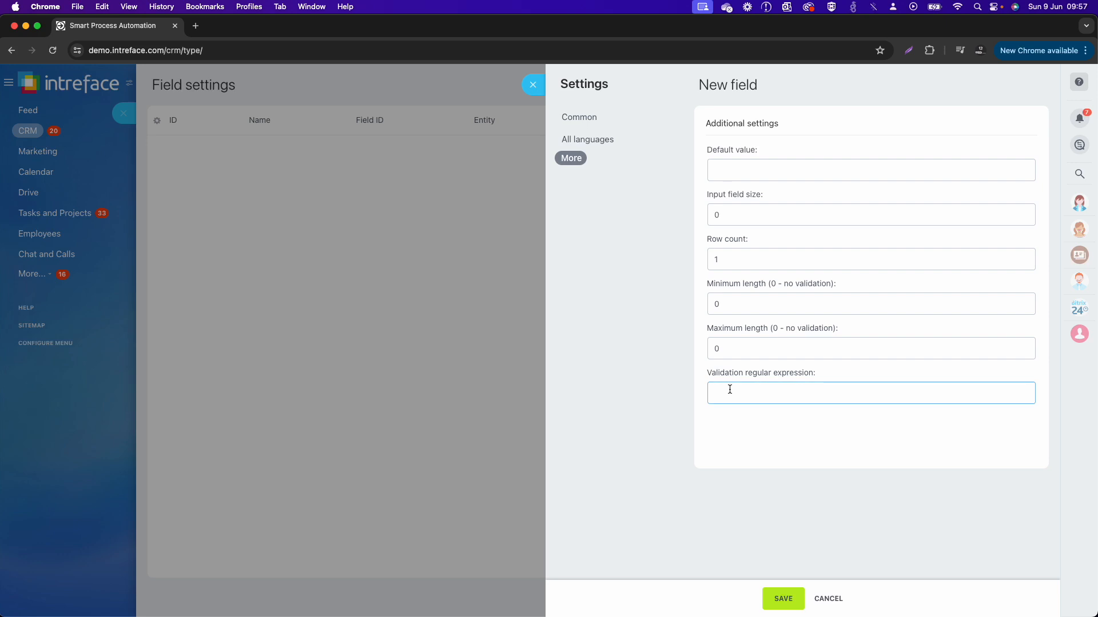
pyautogui.doubleClick(730, 259)
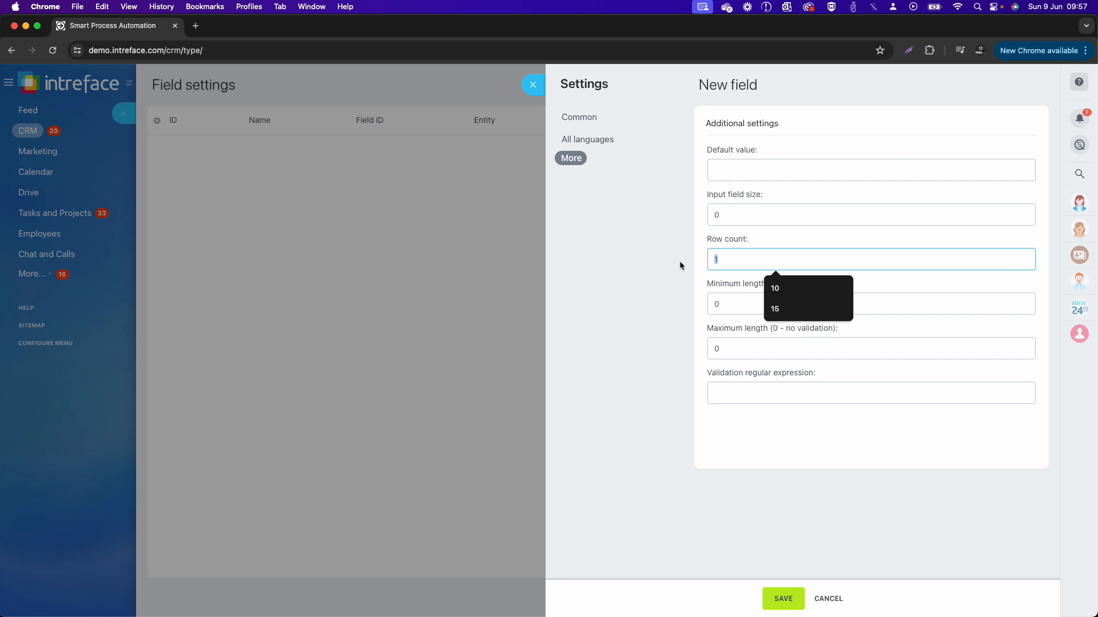
pyautogui.click(685, 279)
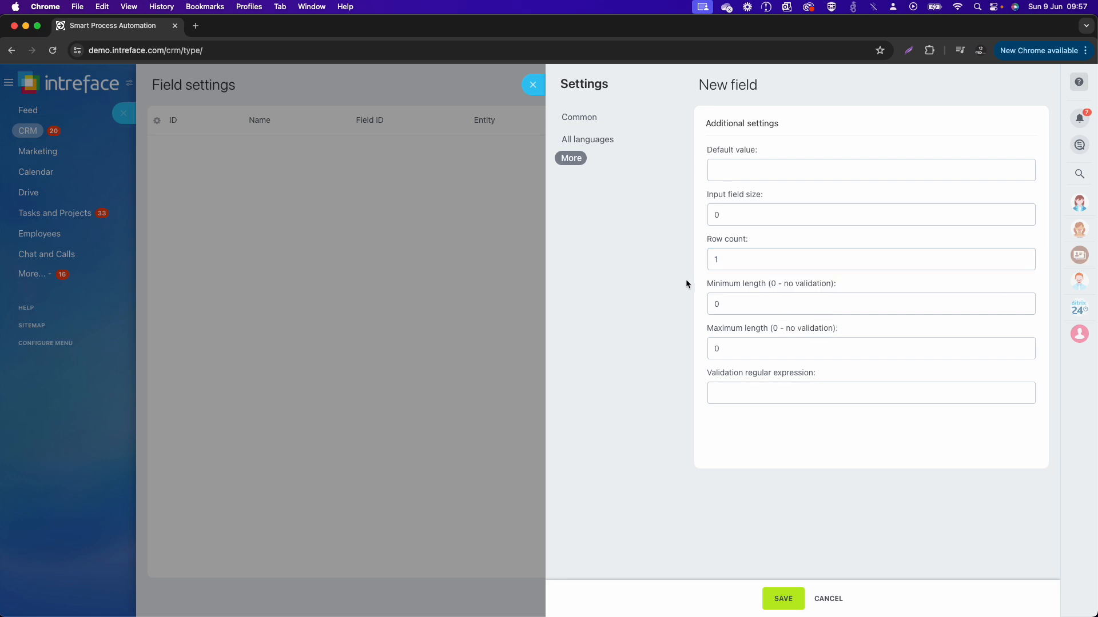
pyautogui.click(612, 121)
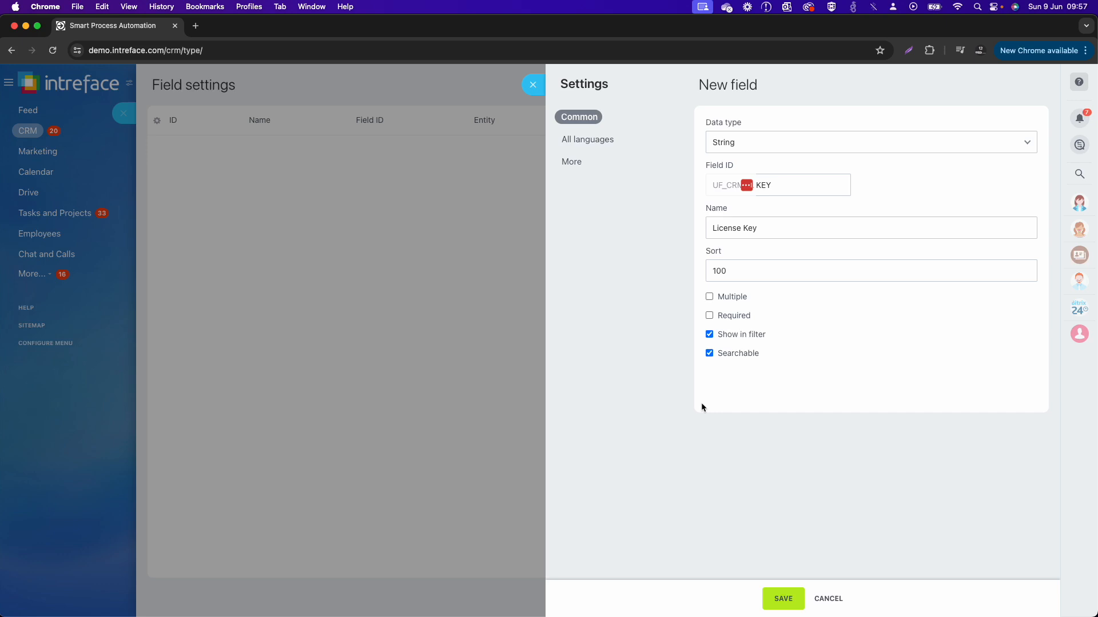
pyautogui.click(784, 606)
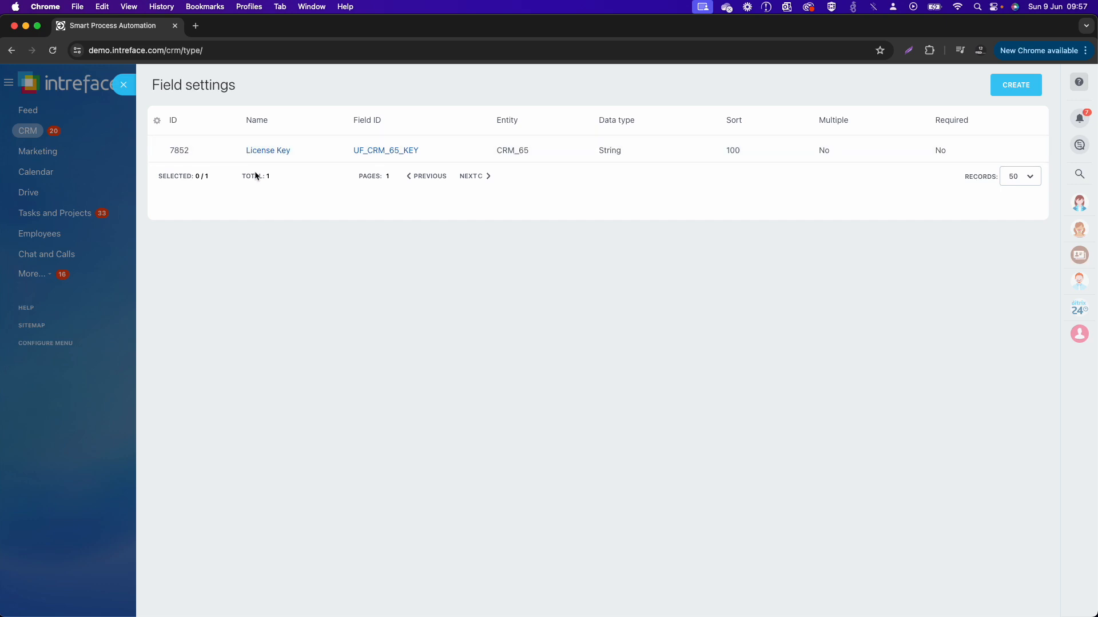
# Step: Create another custom field with the data type Date and the field ID suffix EXPIRY
pyautogui.click(1016, 96)
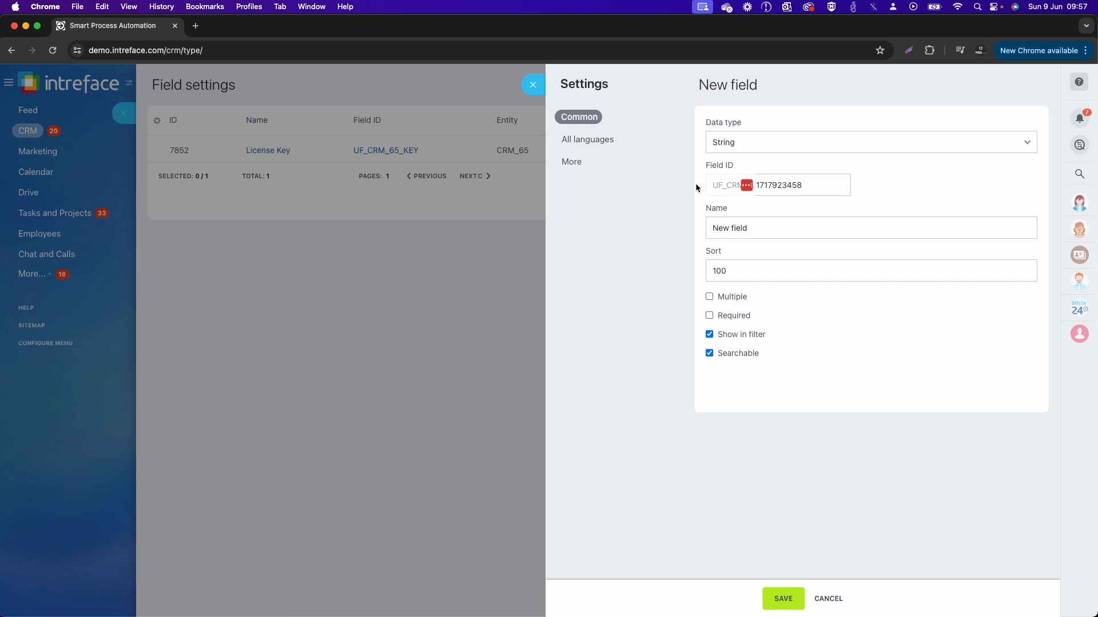
pyautogui.click(763, 146)
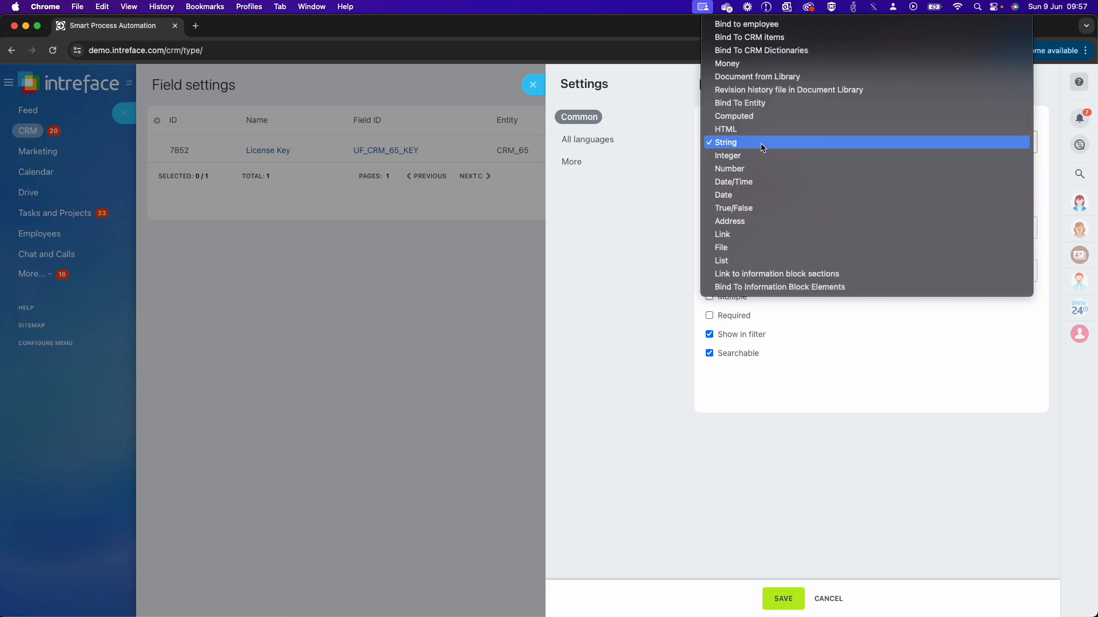
pyautogui.click(757, 195)
pyautogui.doubleClick(818, 184)
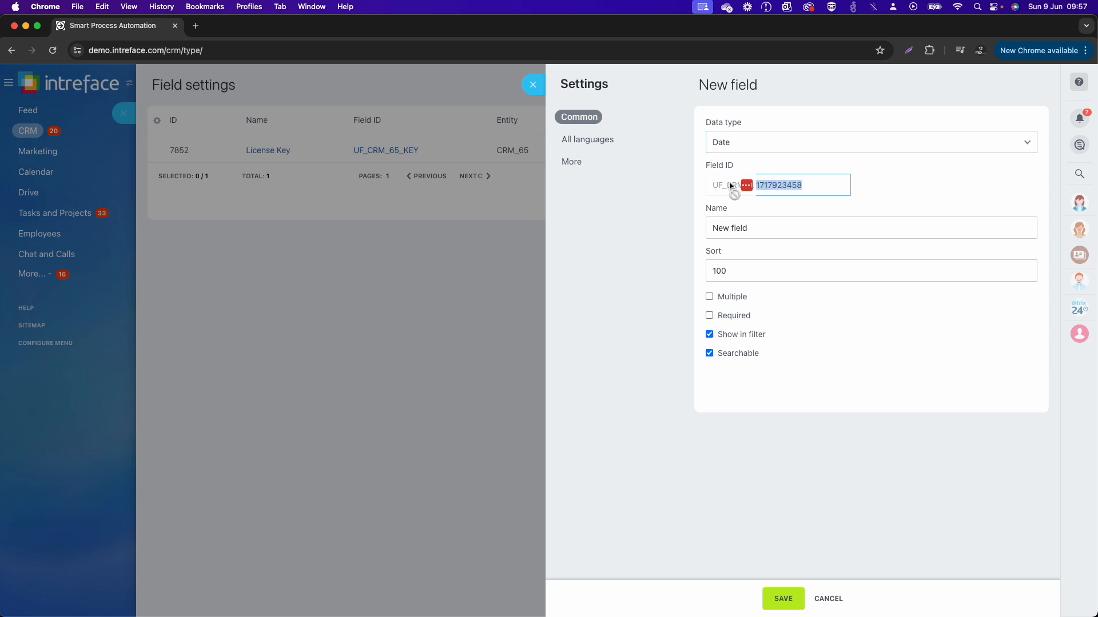
pyautogui.write('EXPIRY')
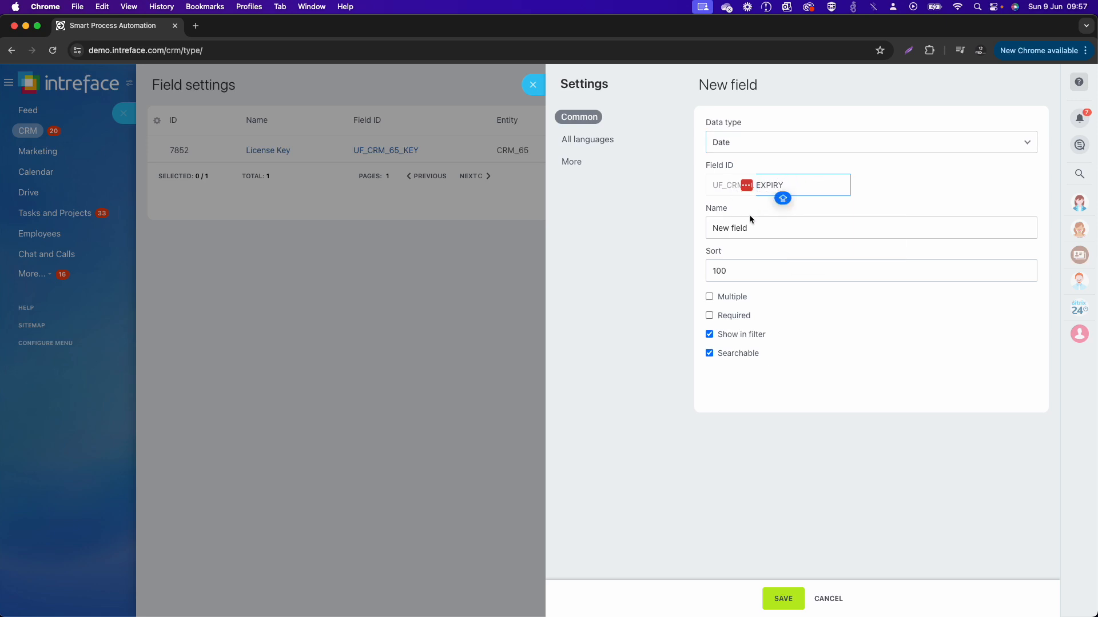
pyautogui.press('Tab')
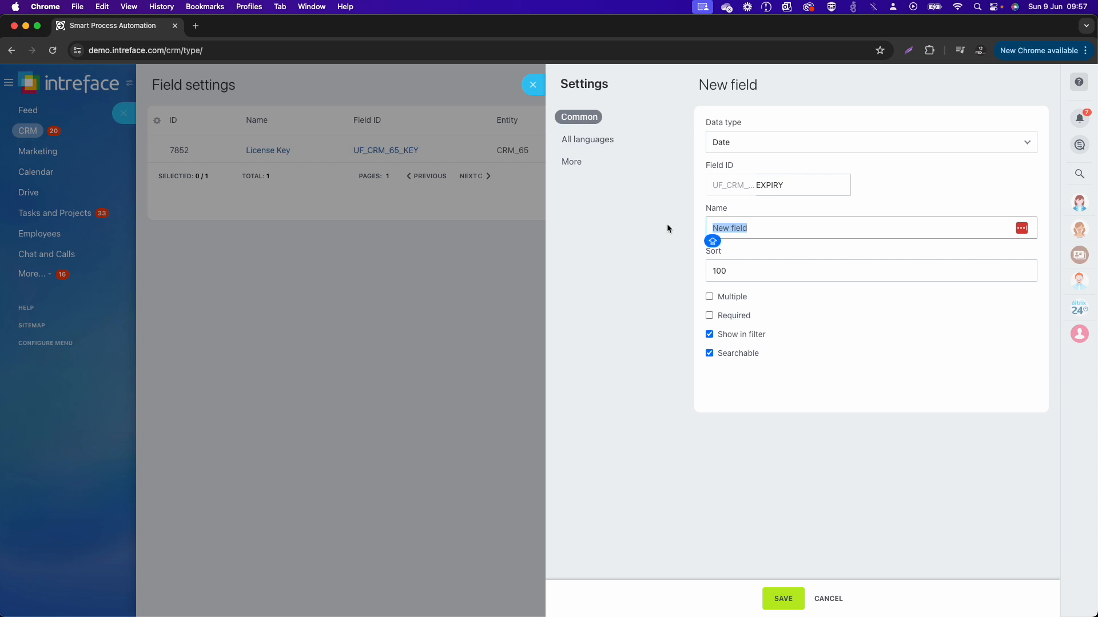
# Step: Name the date field License Expiry Date, make it required, and save it
pyautogui.write('E')
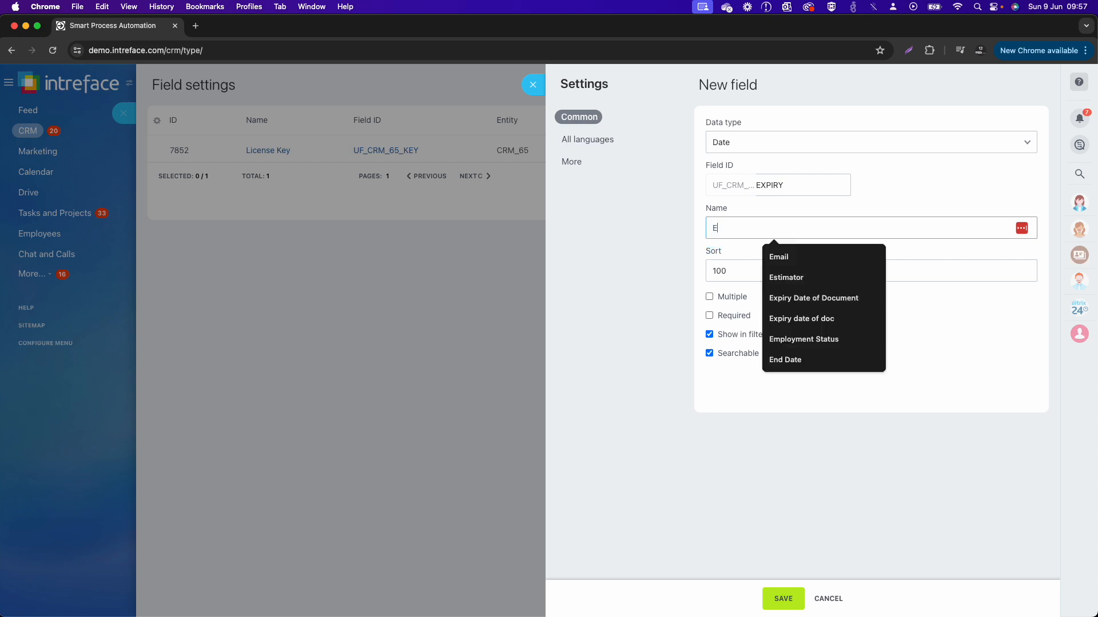
pyautogui.press('BackSpace')
pyautogui.write('License ')
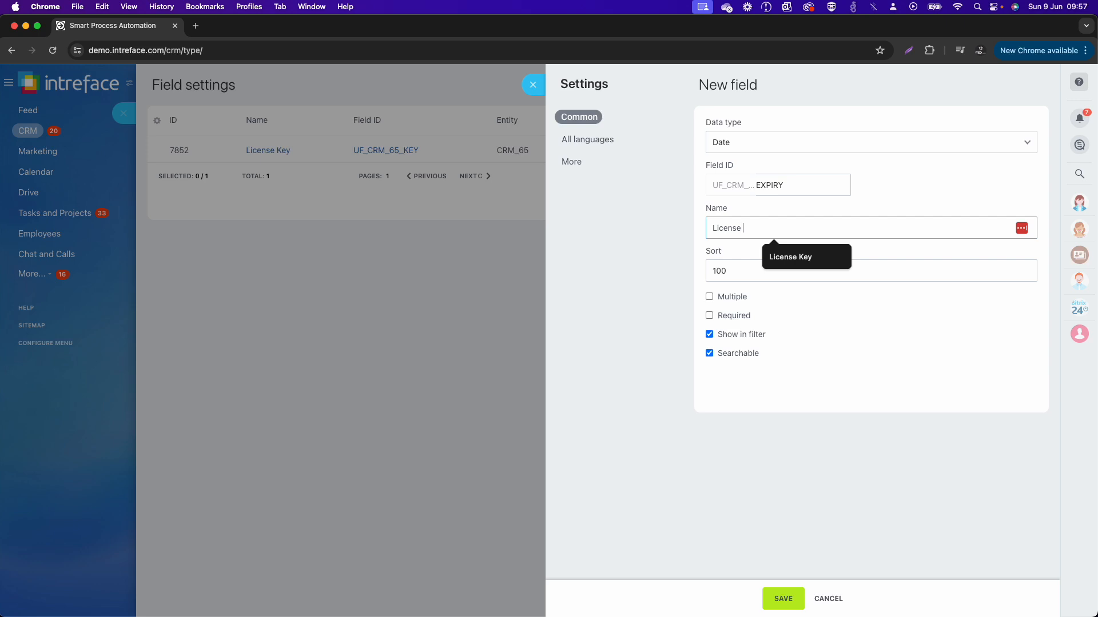
pyautogui.write('Expir')
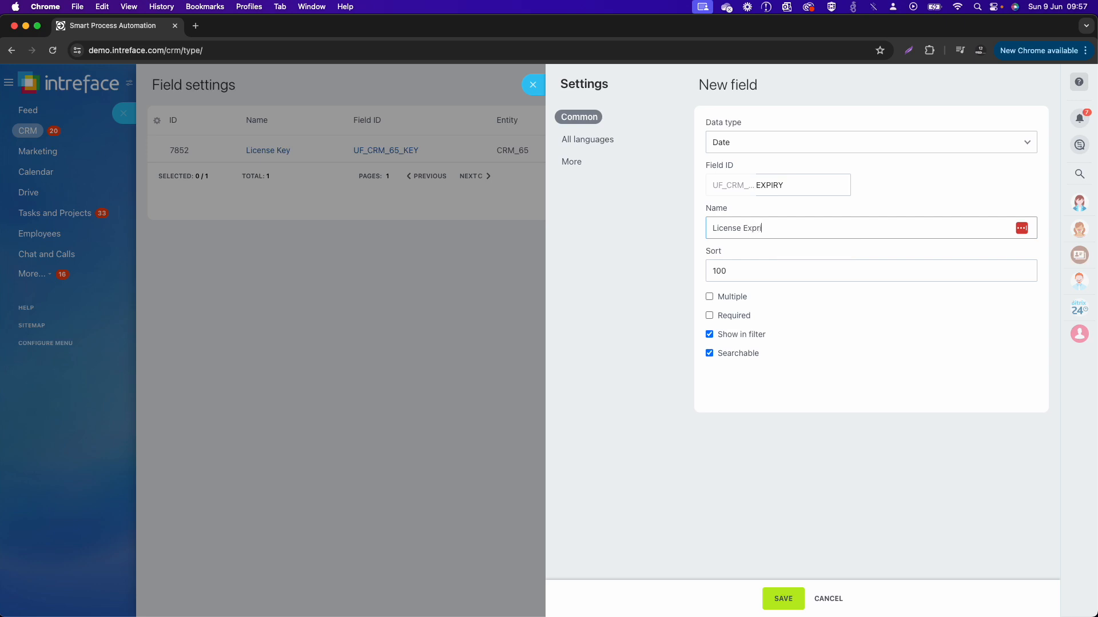
pyautogui.write('iry Date')
pyautogui.click(735, 317)
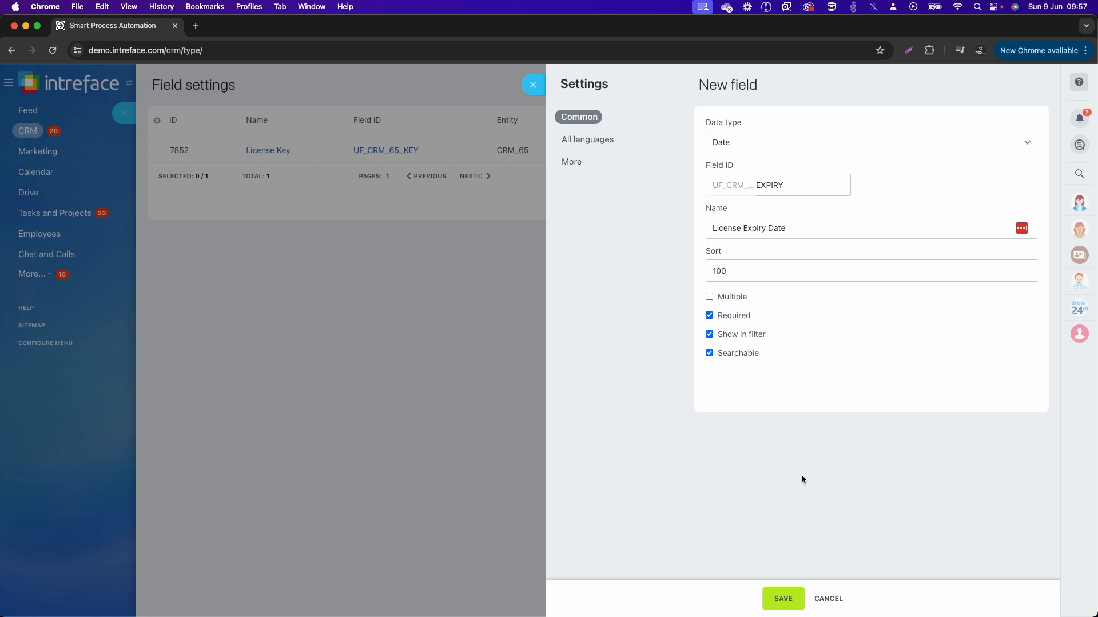
pyautogui.click(783, 599)
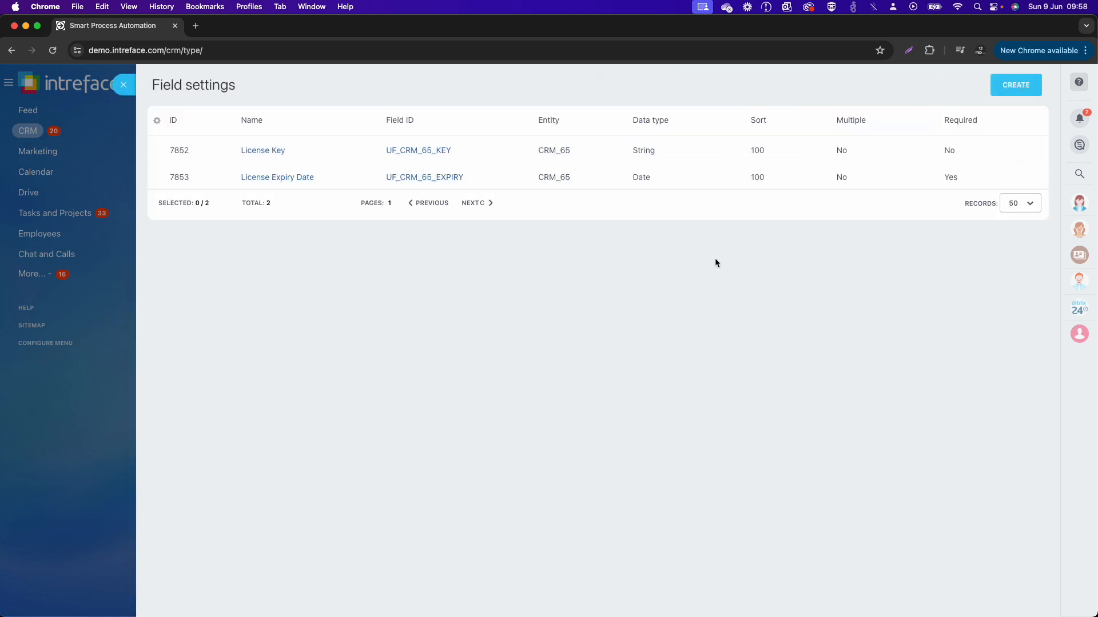
# Step: Create a third custom field with the data type List and name it Bitrix24 Product
pyautogui.click(1015, 86)
pyautogui.click(738, 143)
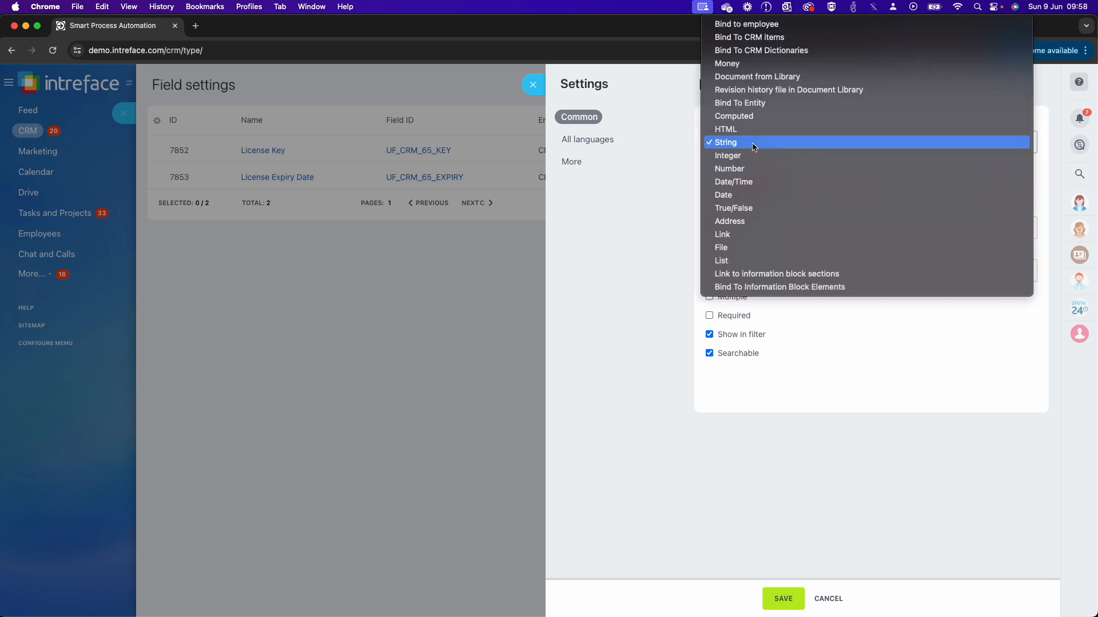
pyautogui.click(747, 262)
pyautogui.moveTo(760, 228); pyautogui.dragTo(674, 229)
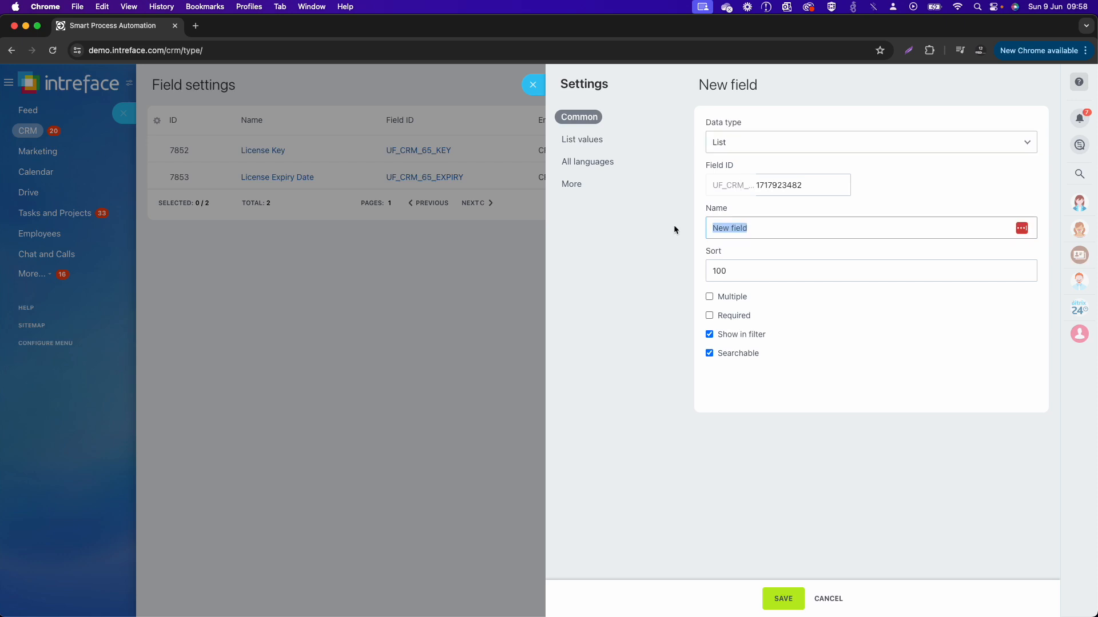
pyautogui.write('Pro')
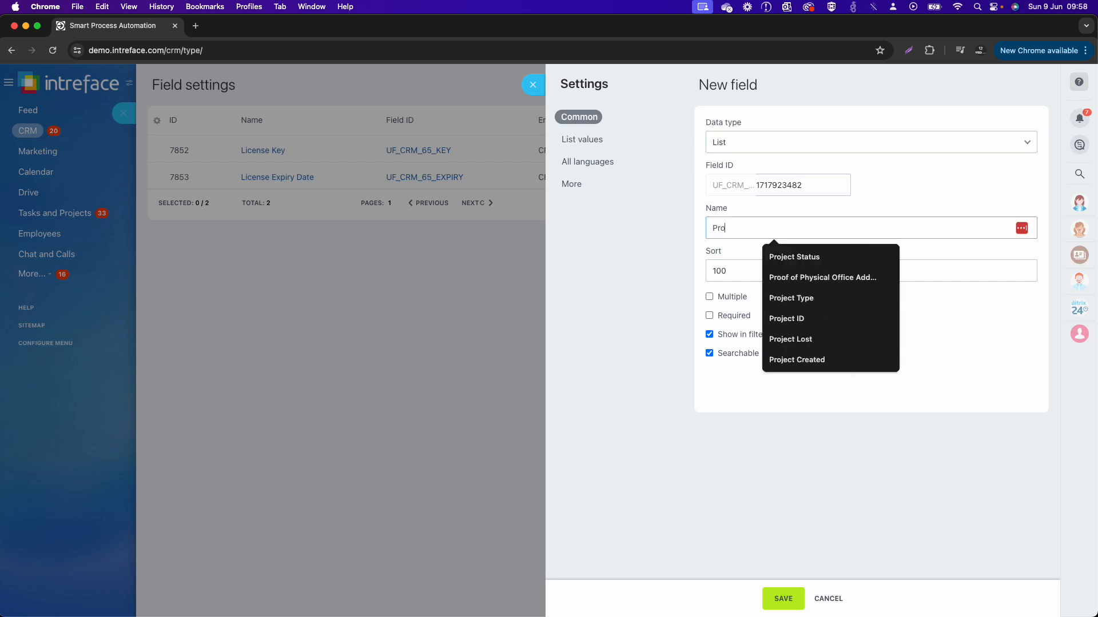
pyautogui.write('duct')
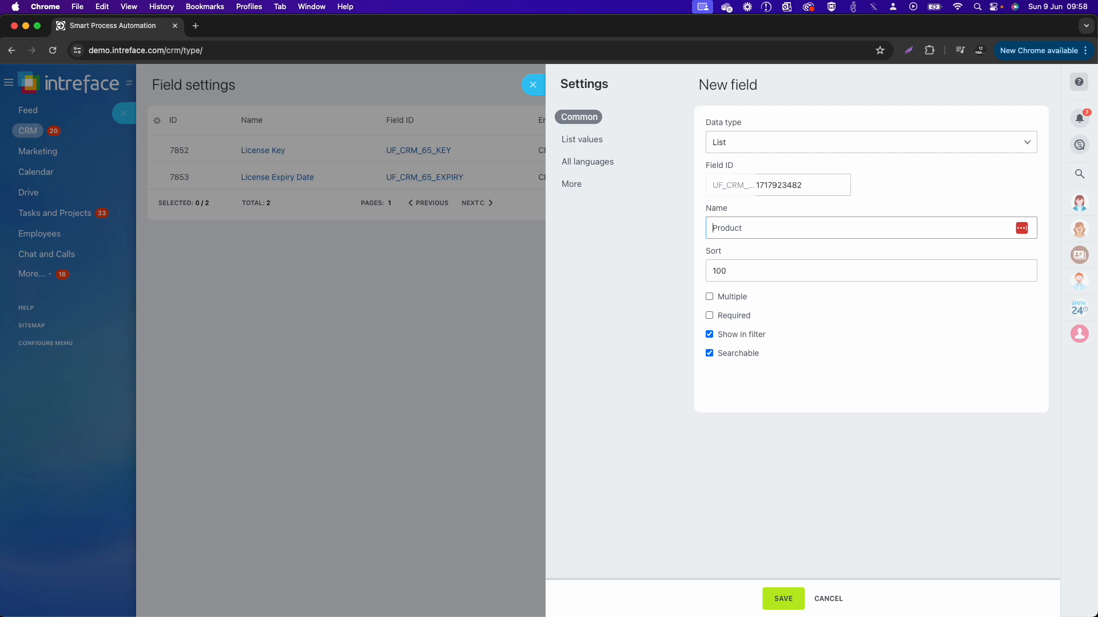
pyautogui.write('Bitrix24')
# Step: Enter Standard Cloud and Professional Cloud as the first two list values of the Bitrix24 Product field
pyautogui.click(610, 143)
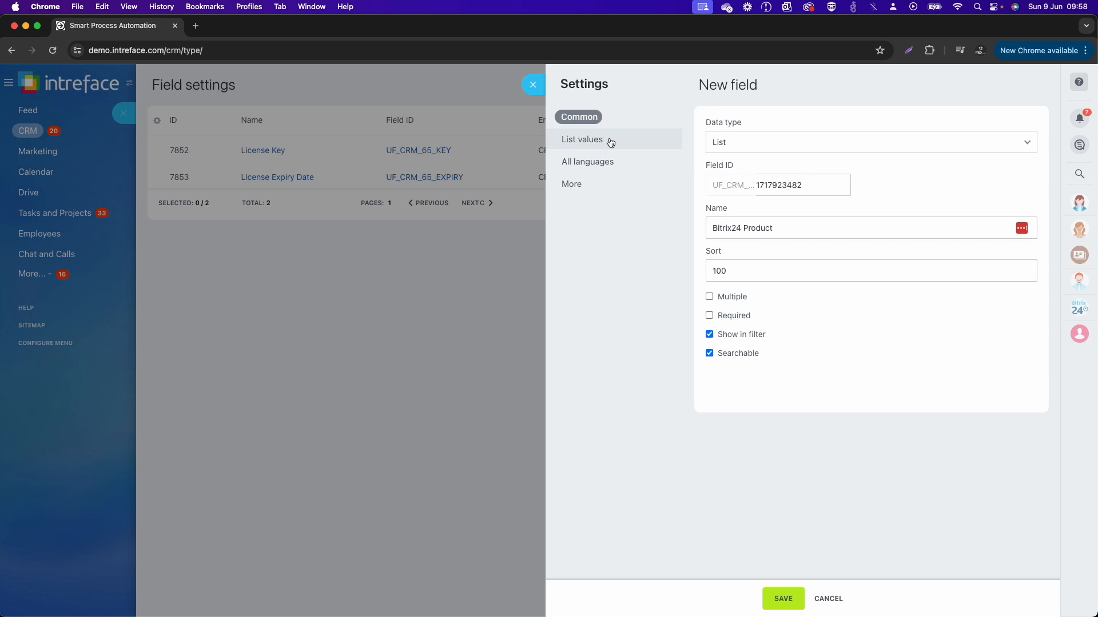
pyautogui.click(729, 144)
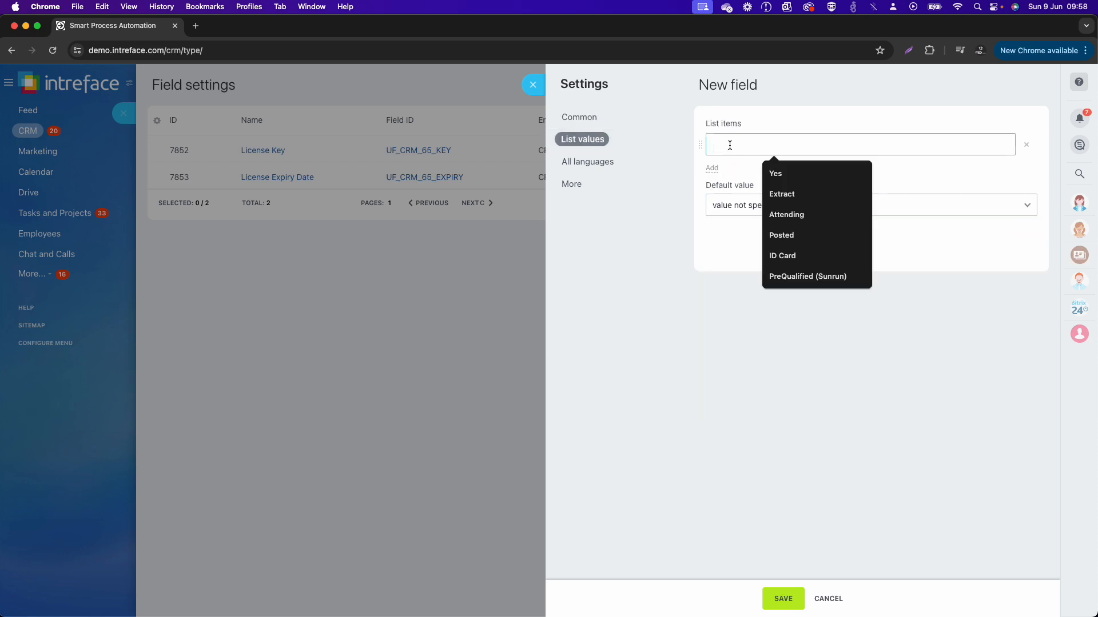
pyautogui.press('capslock')
pyautogui.write('Stand')
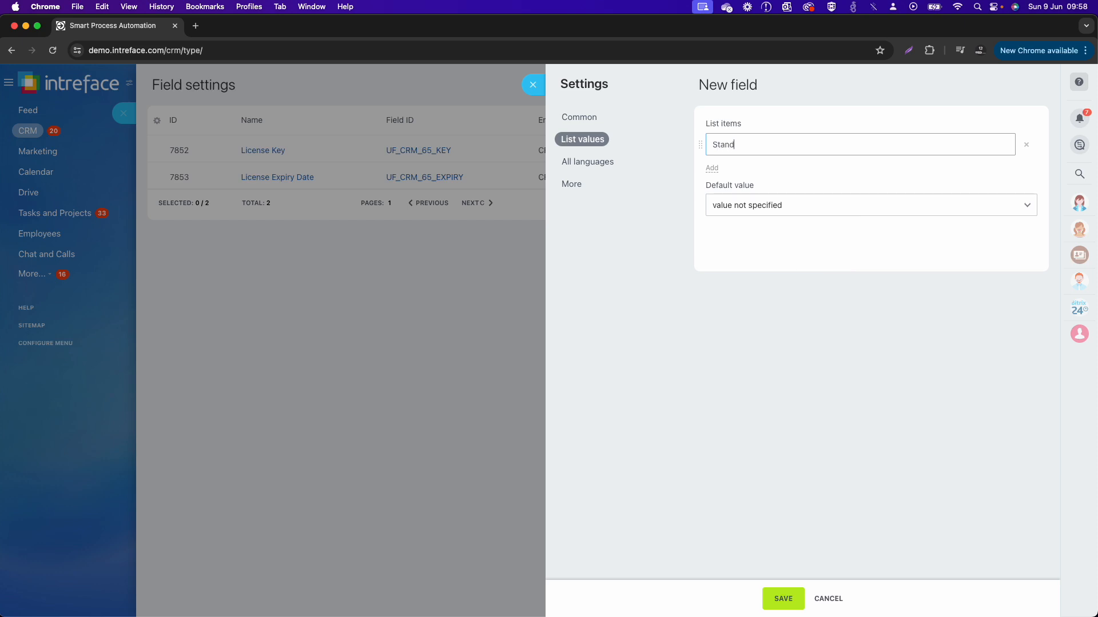
pyautogui.write('ard Cloud')
pyautogui.click(711, 168)
pyautogui.write('Pro')
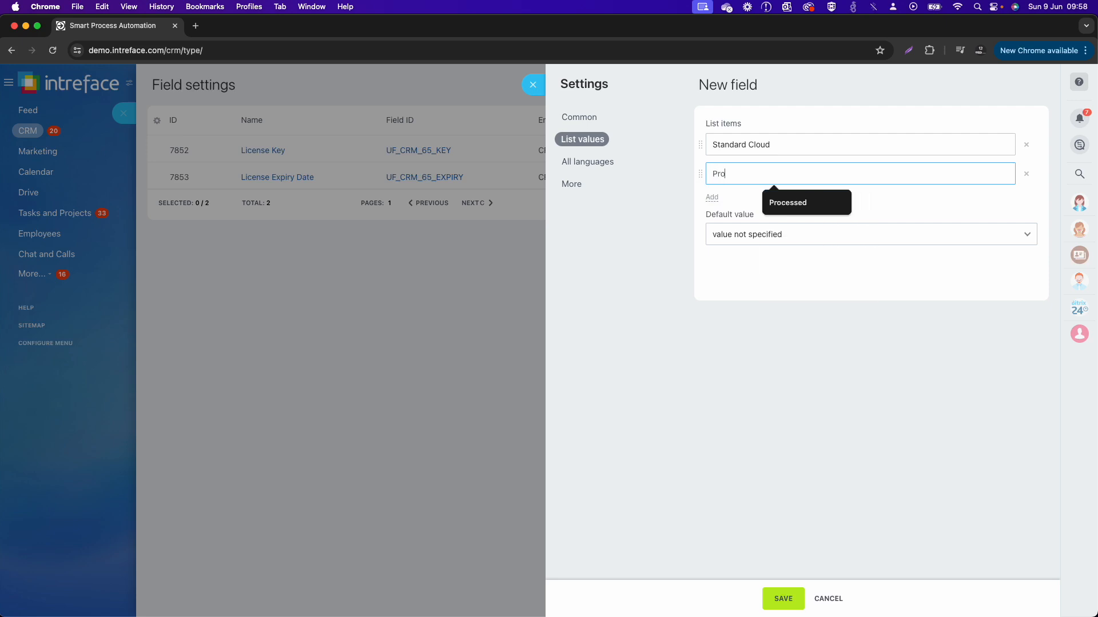
pyautogui.write('fessio')
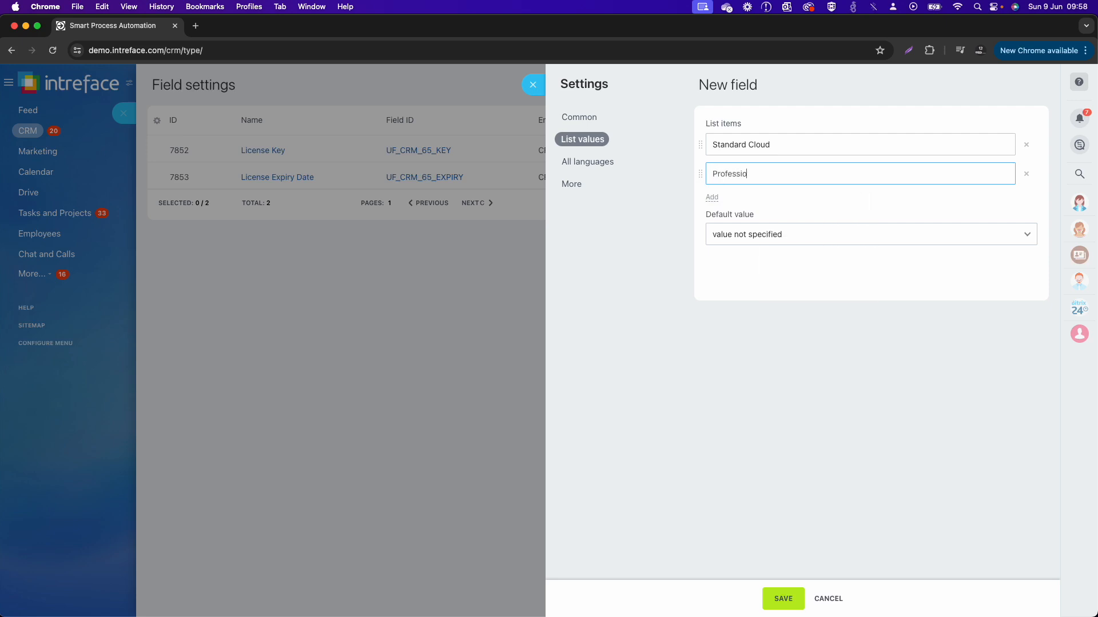
pyautogui.write('nal Cloud')
# Step: Add the list values Enterprise Cloud and On-Premise Business 50, followed by one more empty list item
pyautogui.click(711, 197)
pyautogui.write('Entr')
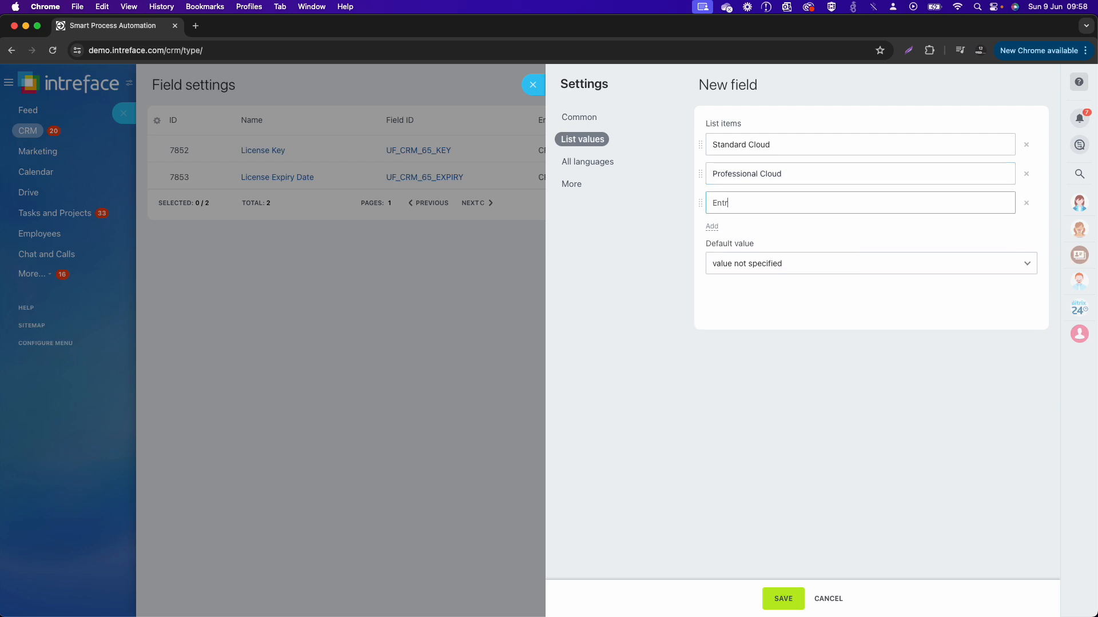
pyautogui.write('rprise clo')
pyautogui.press('BackSpace')
pyautogui.press('BackSpace')
pyautogui.write('loud')
pyautogui.click(711, 227)
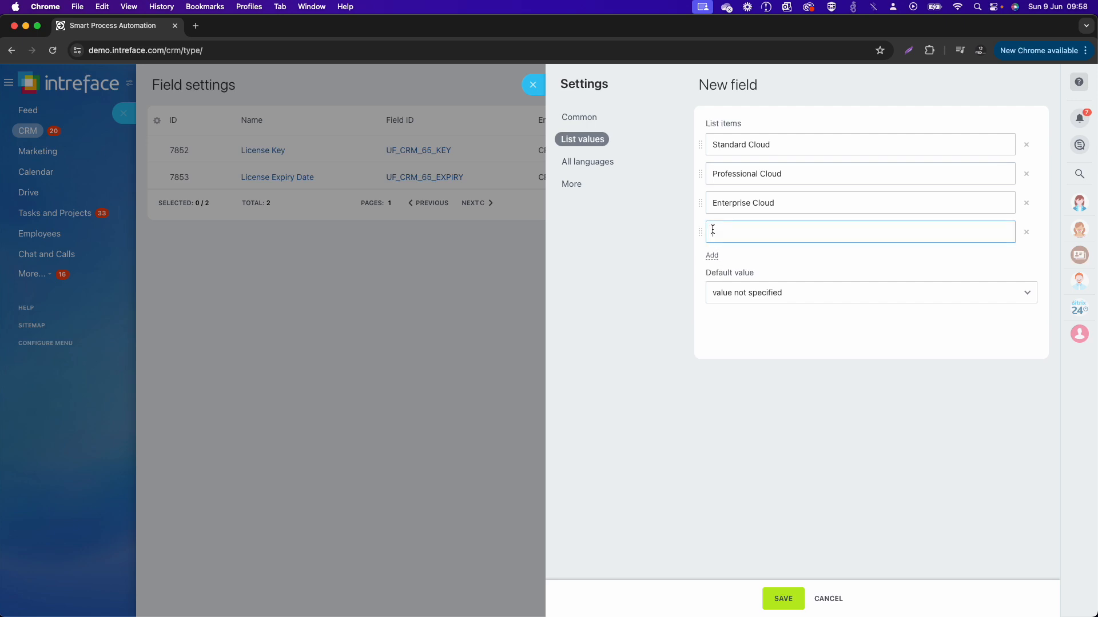
pyautogui.write('On-Premise Business 50')
pyautogui.click(713, 256)
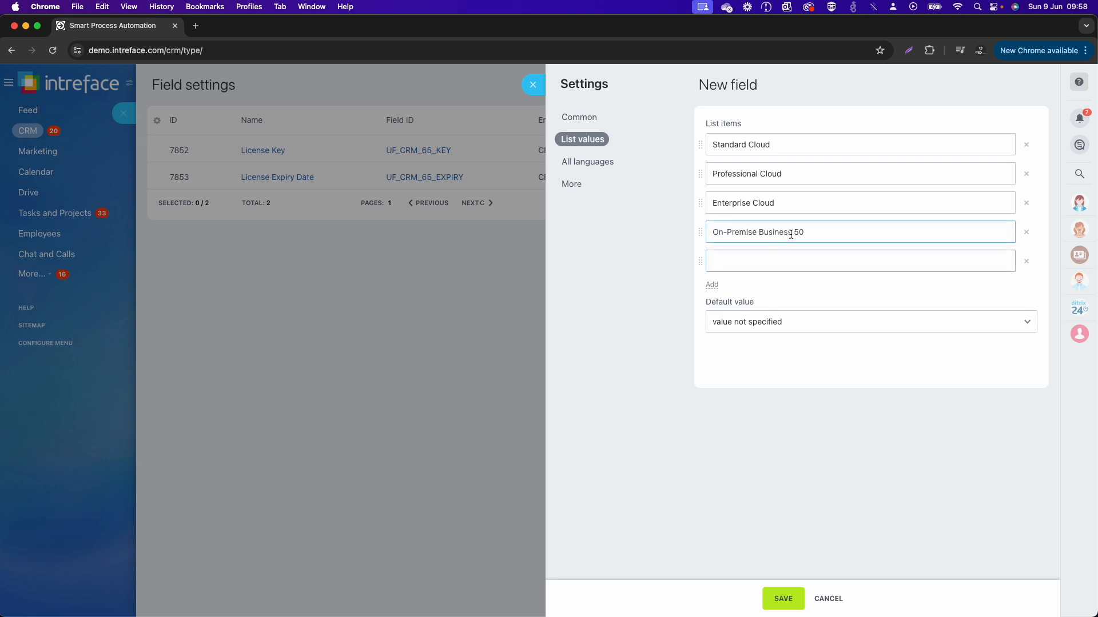
# Step: Fill the fifth list item of the Bitrix24 Product field with On-Premise Business 100
pyautogui.moveTo(791, 232); pyautogui.dragTo(655, 231)
pyautogui.press('super+c')
pyautogui.rightClick(762, 269)
pyautogui.click(778, 286)
pyautogui.write('100')
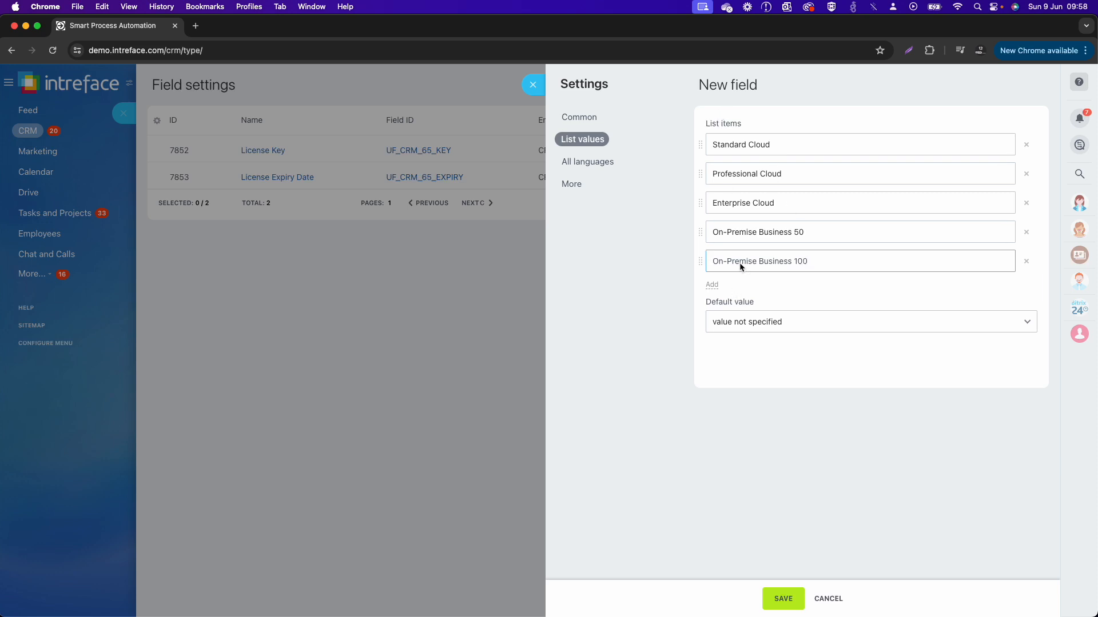
# Step: Make the Bitrix24 Product field required and save it
pyautogui.click(602, 117)
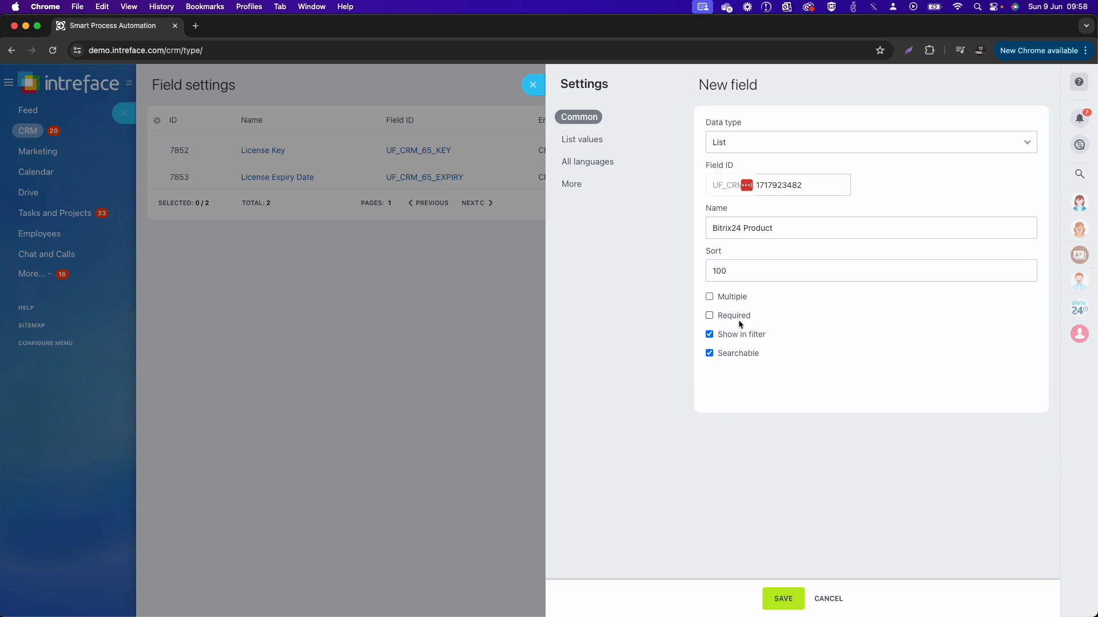
pyautogui.click(731, 316)
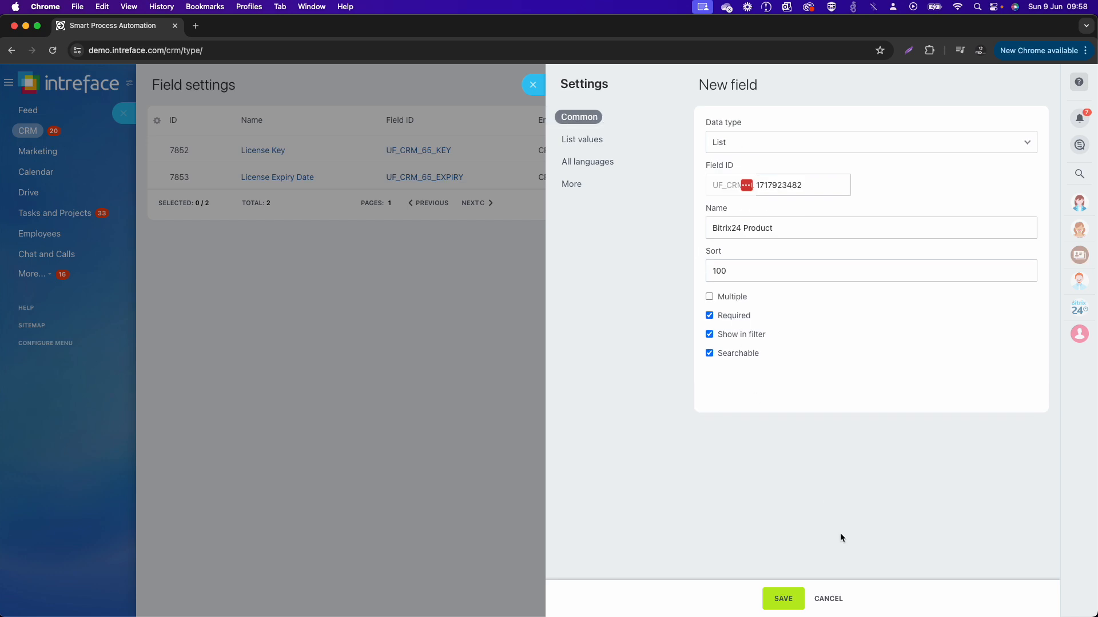
pyautogui.click(783, 599)
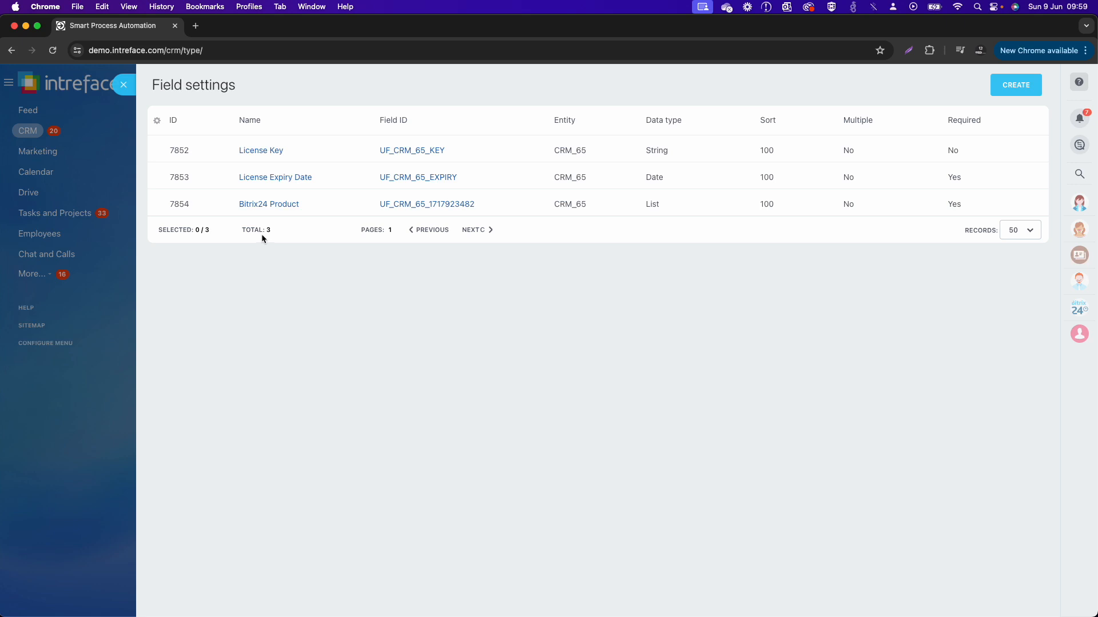
# Step: Leave the field settings, open the Licenses automation and start creating a new Licenses item
pyautogui.click(127, 86)
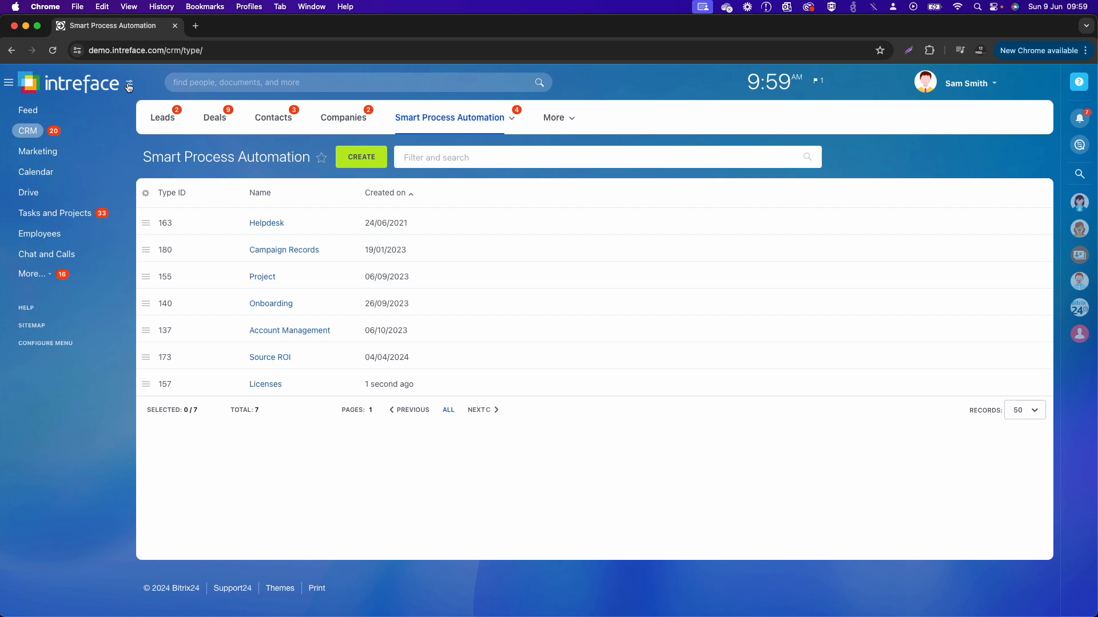
pyautogui.click(273, 387)
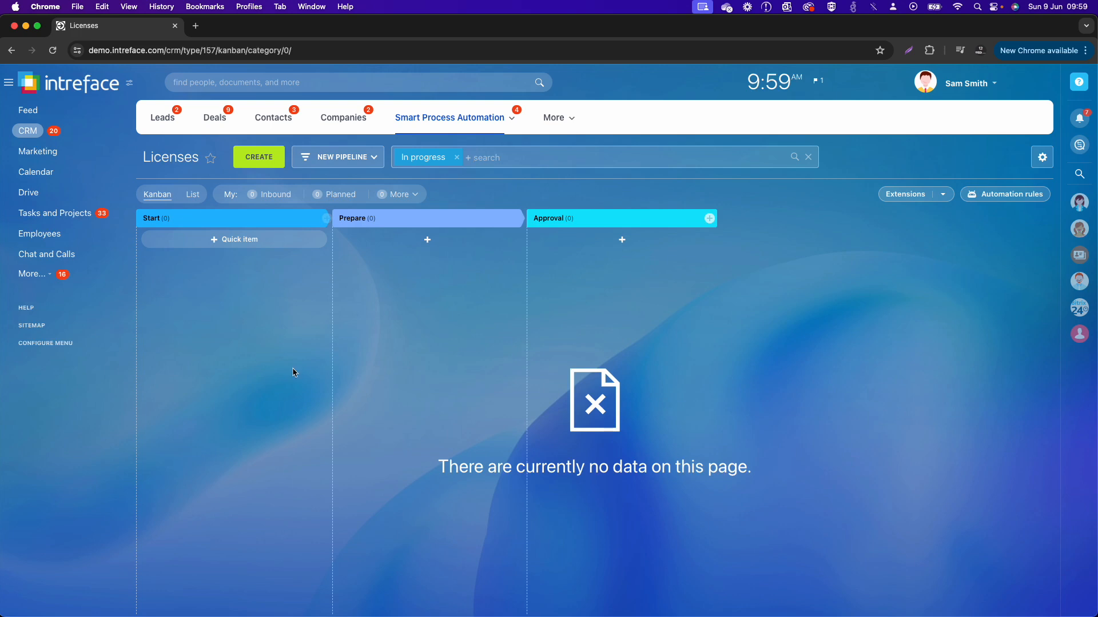
pyautogui.moveTo(143, 156); pyautogui.dragTo(200, 157)
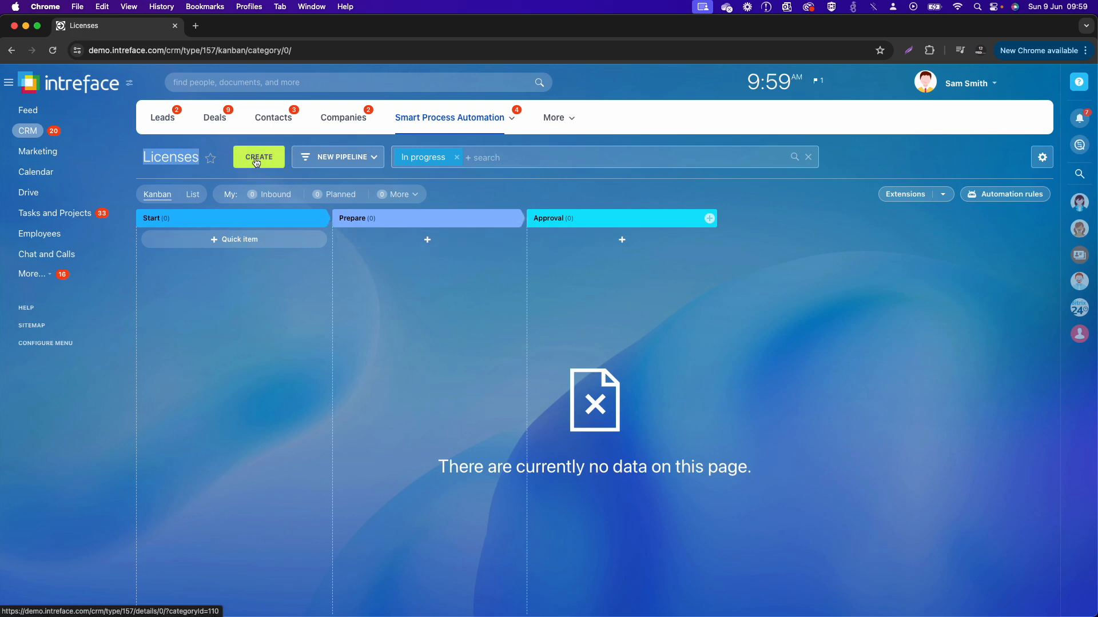
pyautogui.click(257, 161)
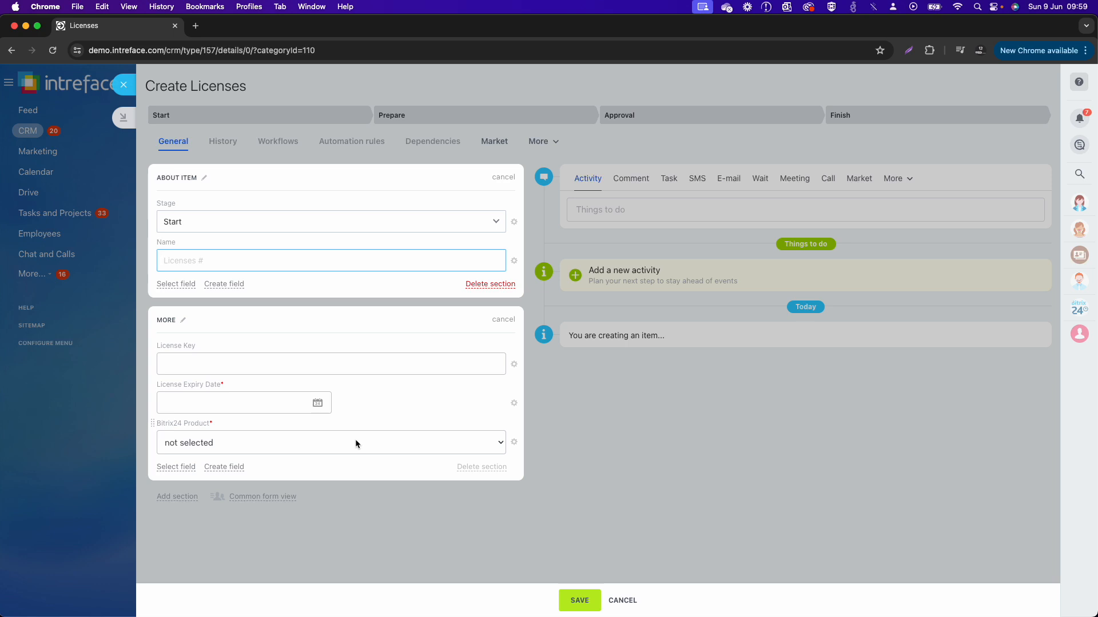
# Step: Hide the Stage and Name fields in the About Item section of the new Licenses form
pyautogui.click(515, 223)
pyautogui.click(541, 242)
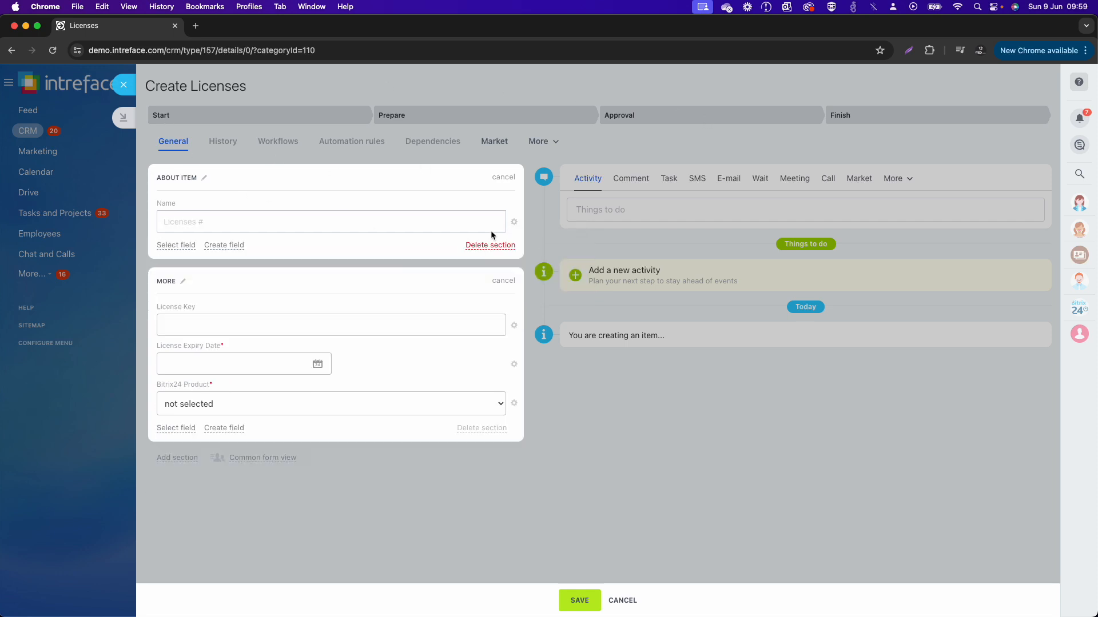
pyautogui.click(490, 229)
pyautogui.click(515, 224)
pyautogui.click(525, 242)
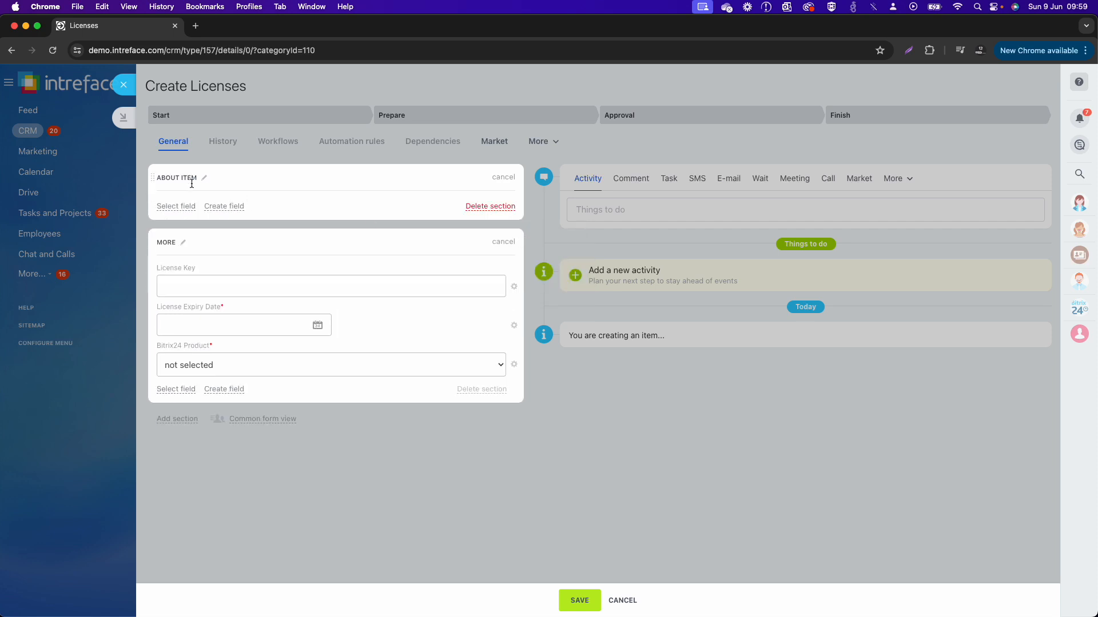
# Step: Add the hidden Customer field to the About Item section
pyautogui.click(176, 207)
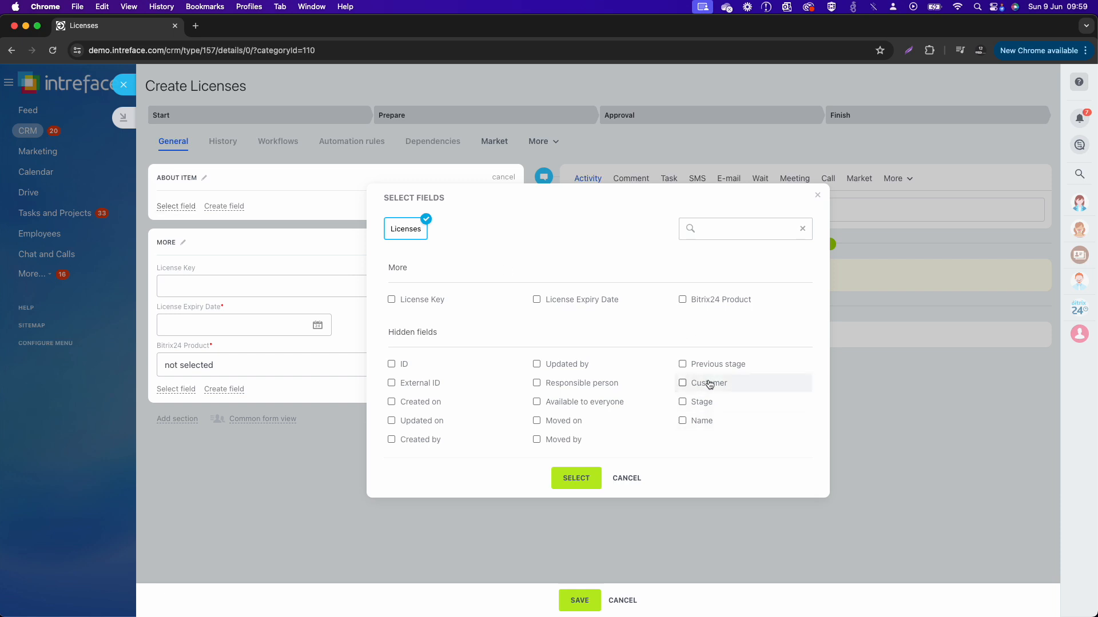
pyautogui.click(703, 385)
pyautogui.click(580, 481)
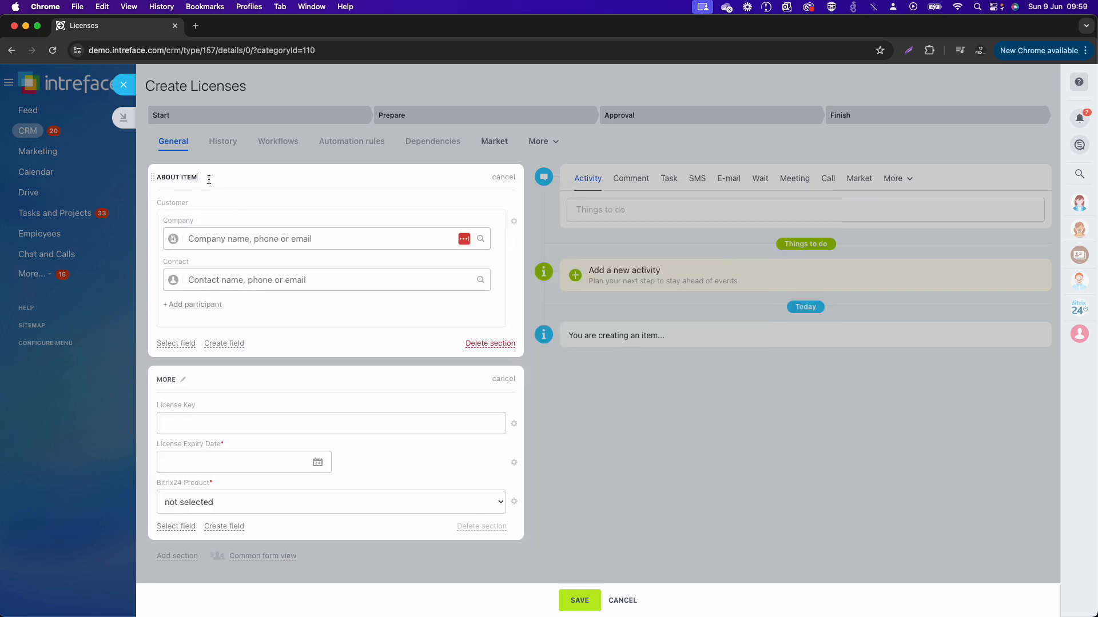
# Step: Rename the About Item section as Client Information
pyautogui.click(205, 178)
pyautogui.write('c')
pyautogui.press('BackSpace')
pyautogui.press('BackSpace')
pyautogui.press('BackSpace')
pyautogui.write('ENT INFORMATION')
pyautogui.press('Return')
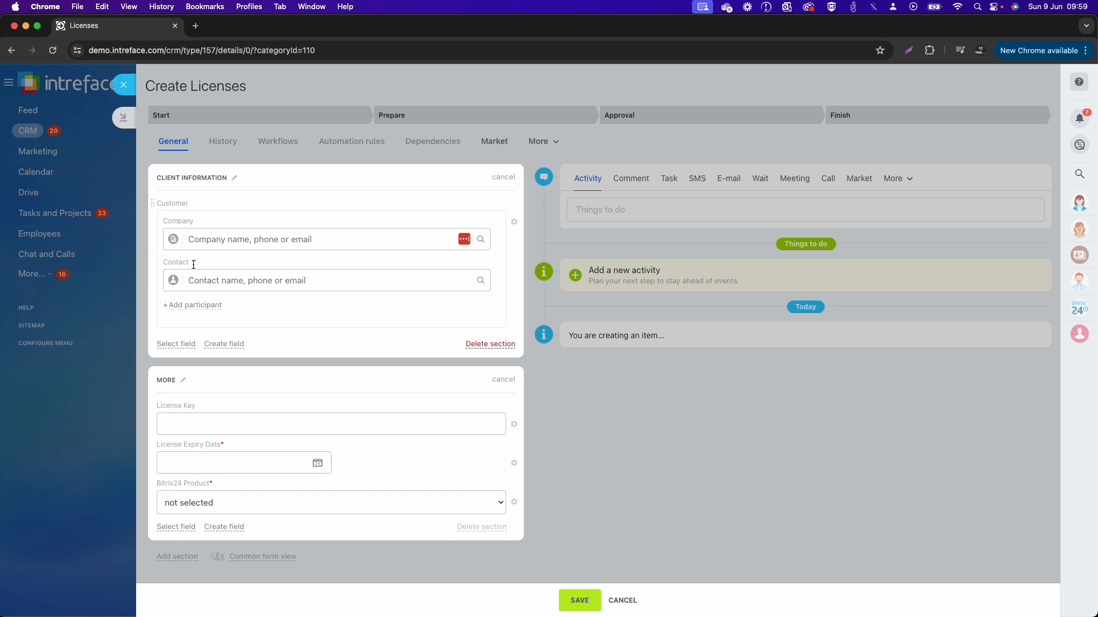
# Step: Hide the details and address of the Customer field and set the field to show always
pyautogui.click(514, 221)
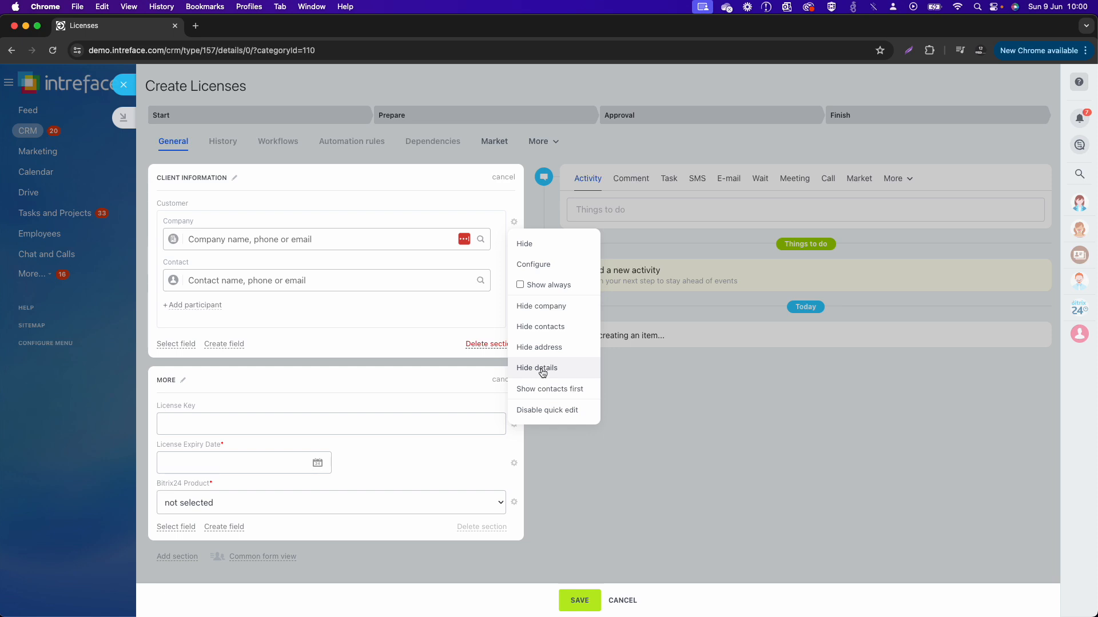
pyautogui.click(528, 370)
pyautogui.click(514, 223)
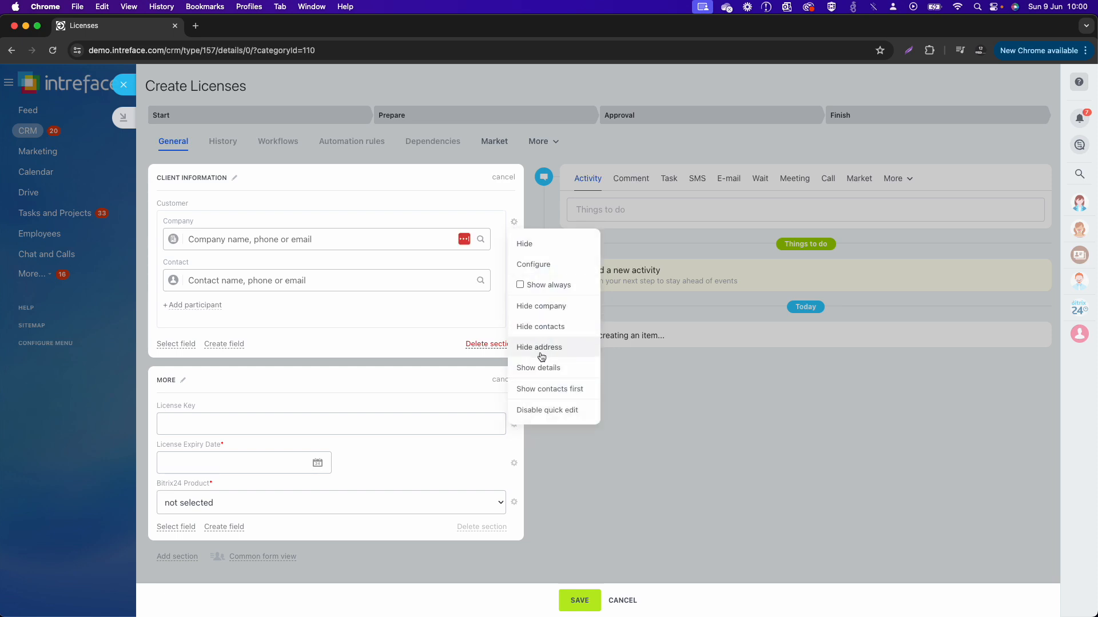
pyautogui.click(543, 354)
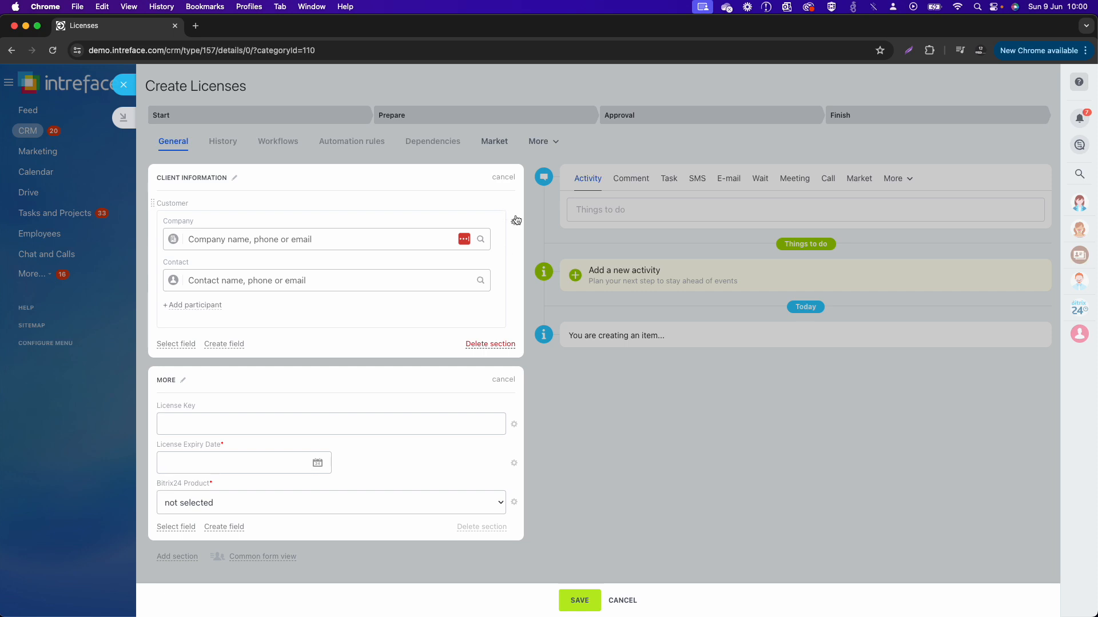
pyautogui.click(514, 222)
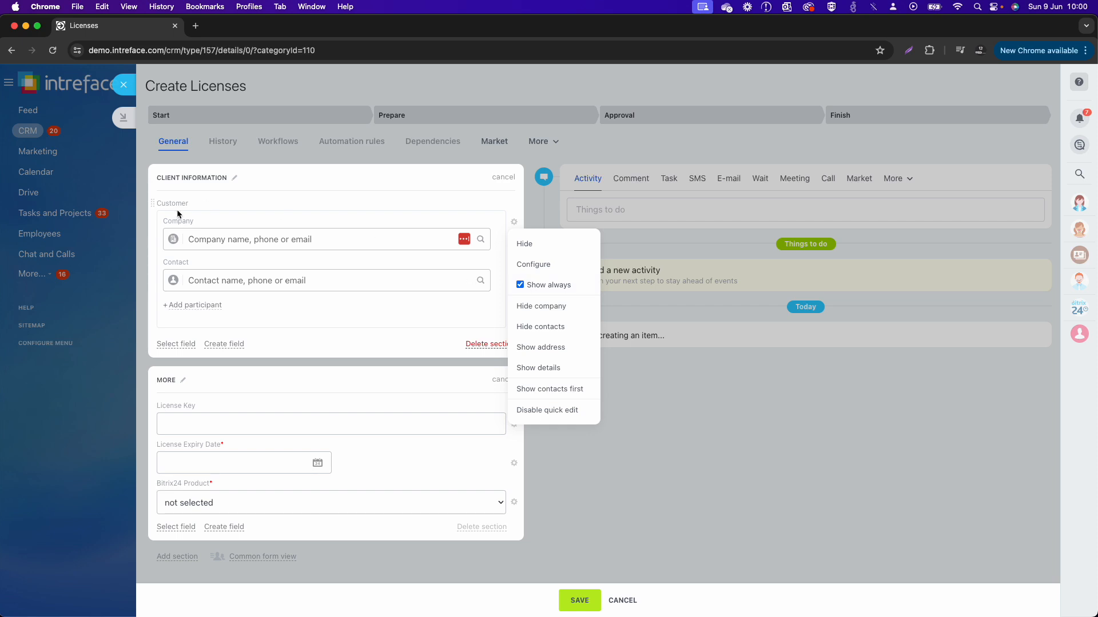
pyautogui.click(667, 523)
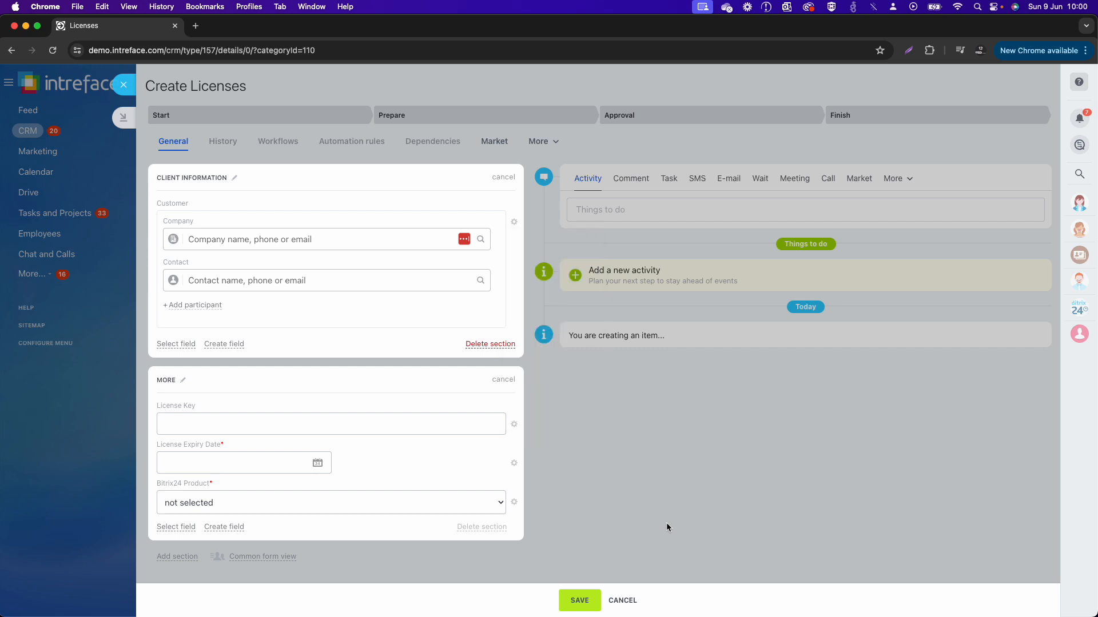
# Step: Rename the More section as License Information
pyautogui.click(182, 381)
pyautogui.press('super+c')
pyautogui.write('LI')
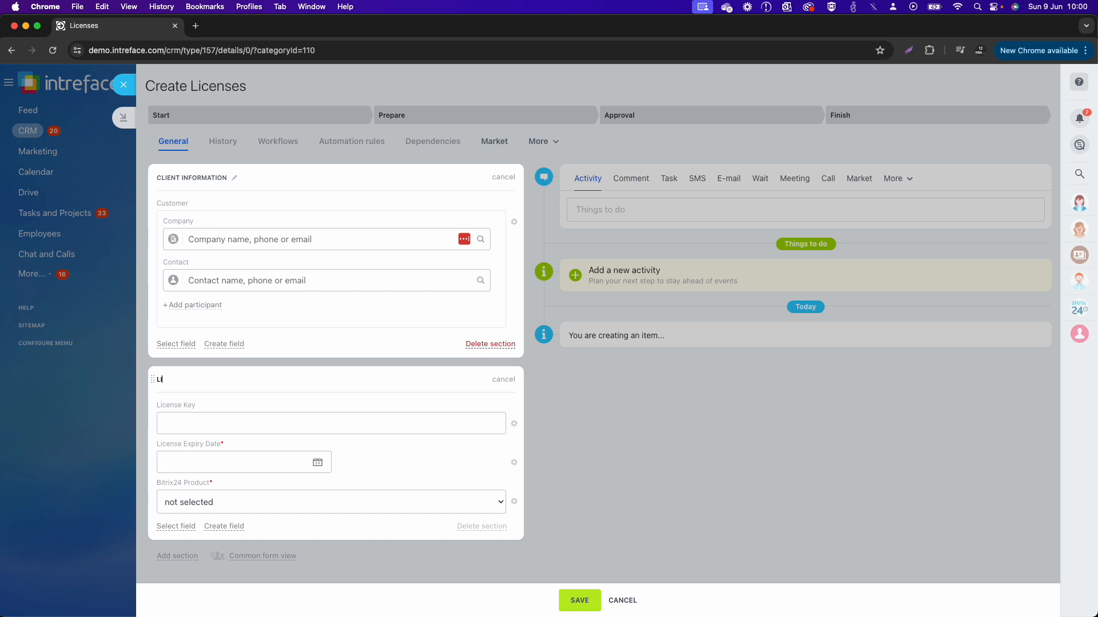
pyautogui.write('CENSE INFORMATION')
pyautogui.press('Return')
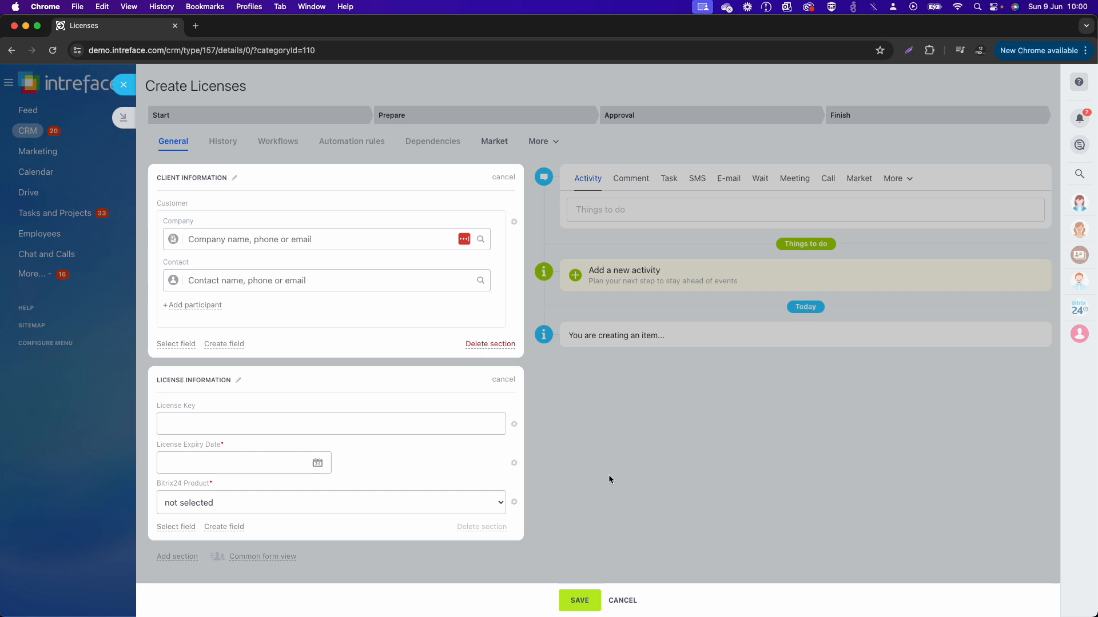
# Step: Turn on Show always for the License Key, License Expiry Date and Bitrix24 Product fields
pyautogui.click(514, 423)
pyautogui.click(537, 487)
pyautogui.click(514, 464)
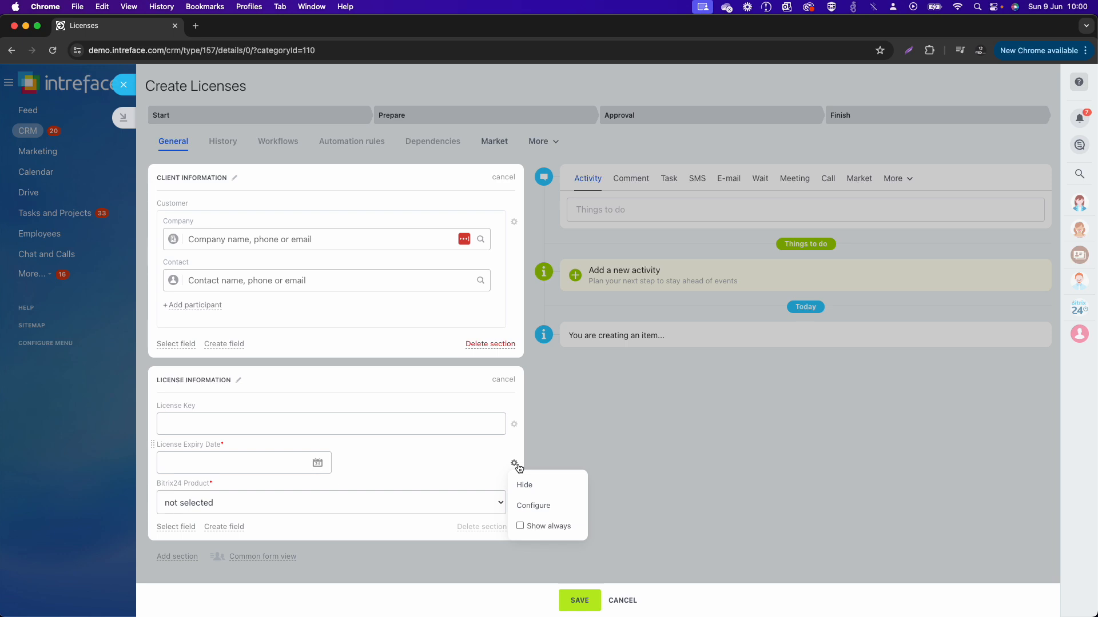
pyautogui.click(522, 526)
pyautogui.click(514, 502)
pyautogui.click(537, 565)
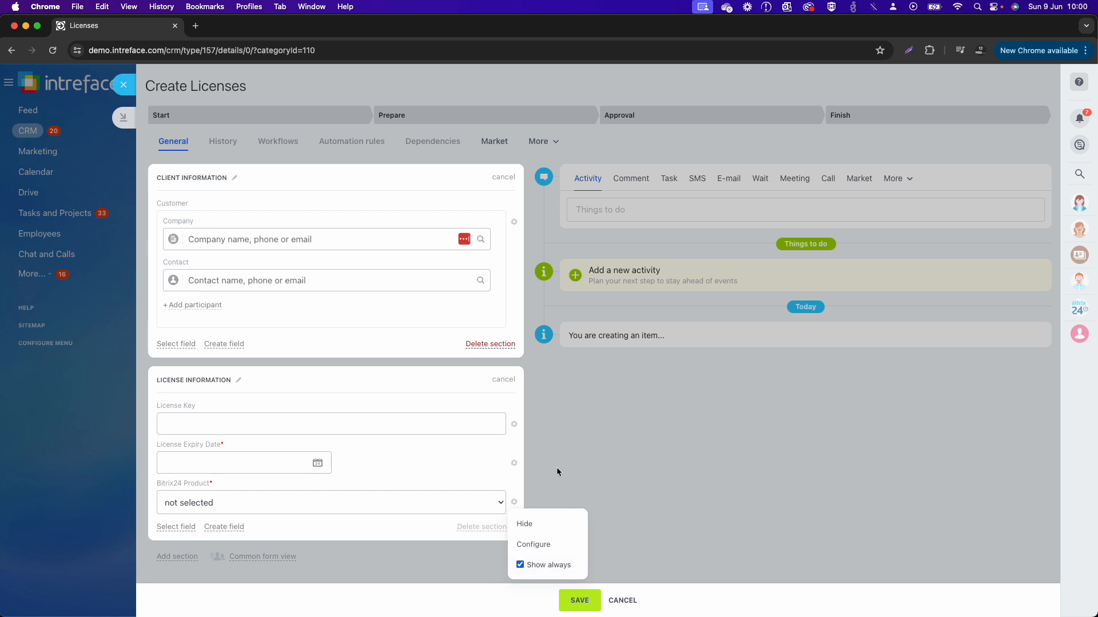
pyautogui.click(516, 427)
pyautogui.click(515, 427)
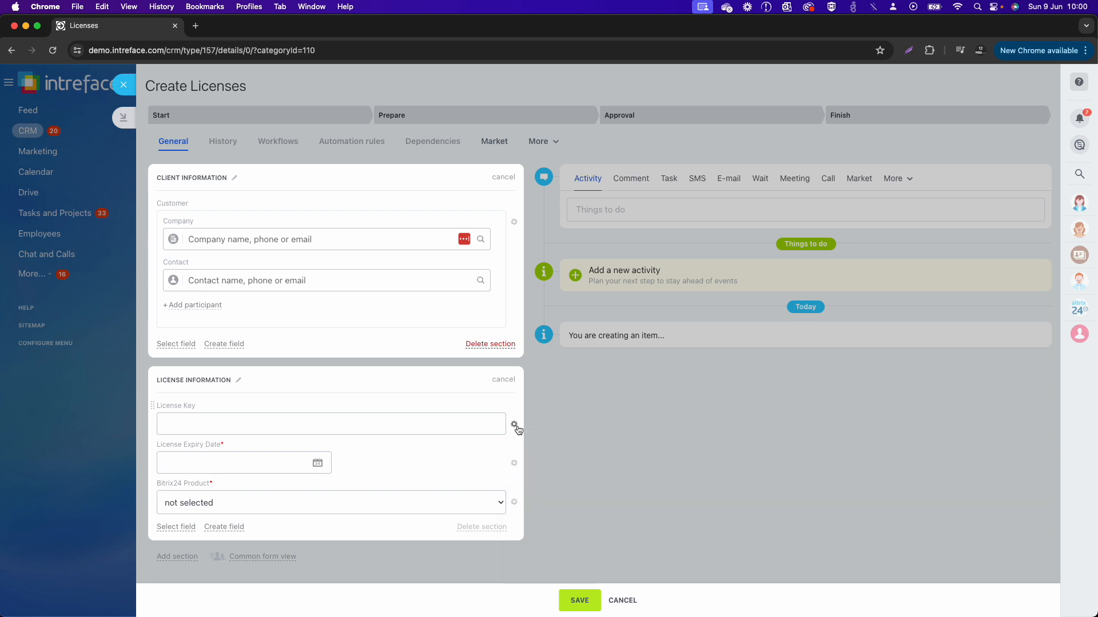
pyautogui.click(516, 427)
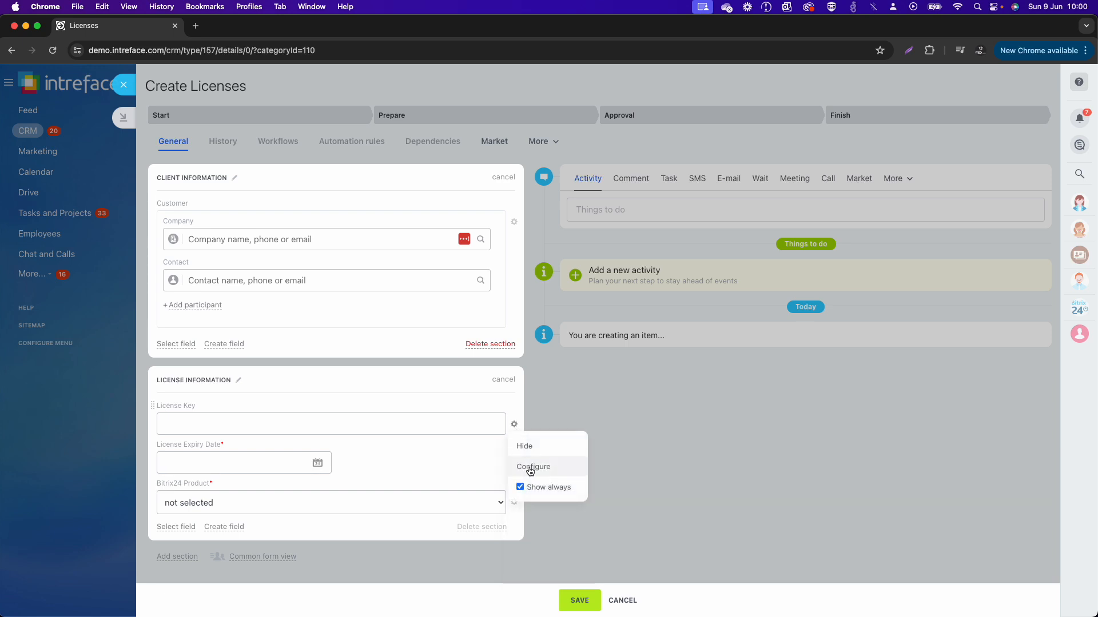
# Step: Find and select IntreSpace as the customer company of the new license item
pyautogui.click(258, 239)
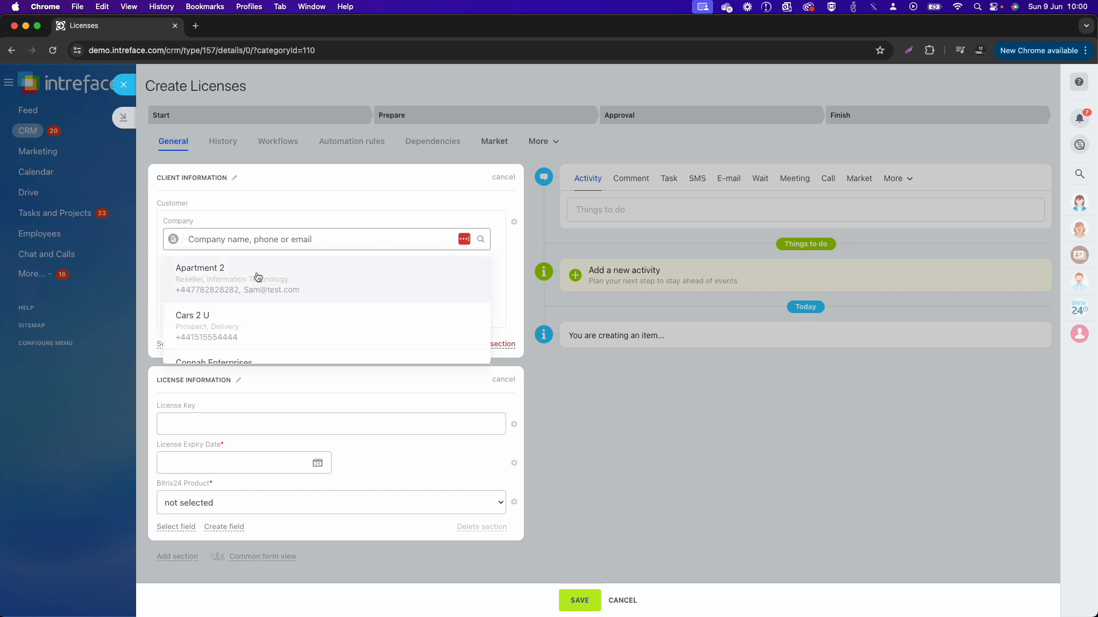
pyautogui.write('Intre')
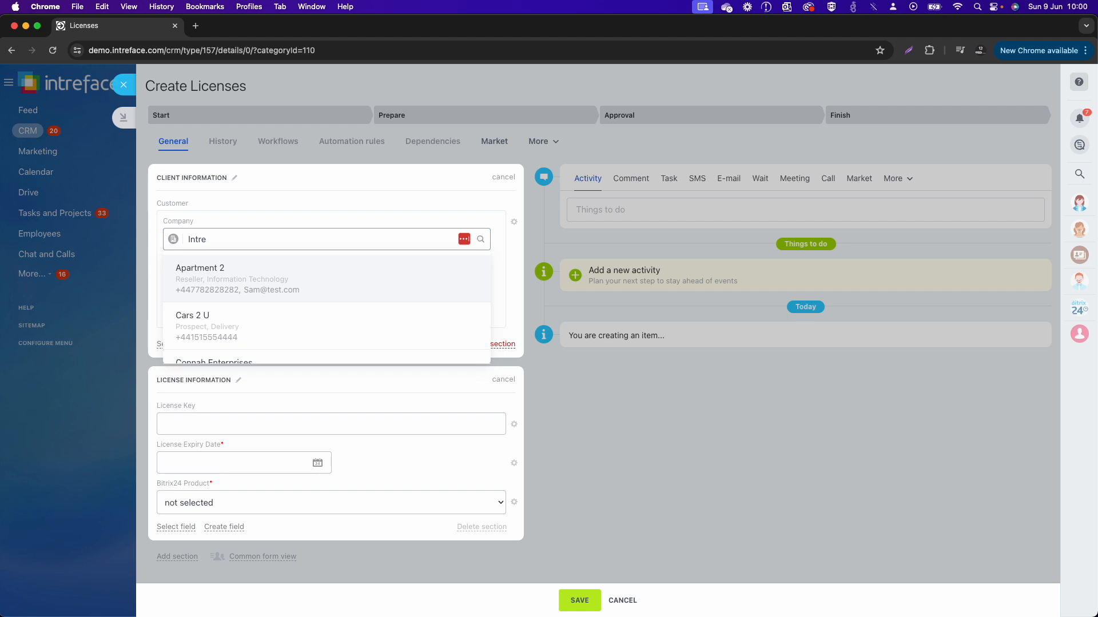
pyautogui.click(232, 301)
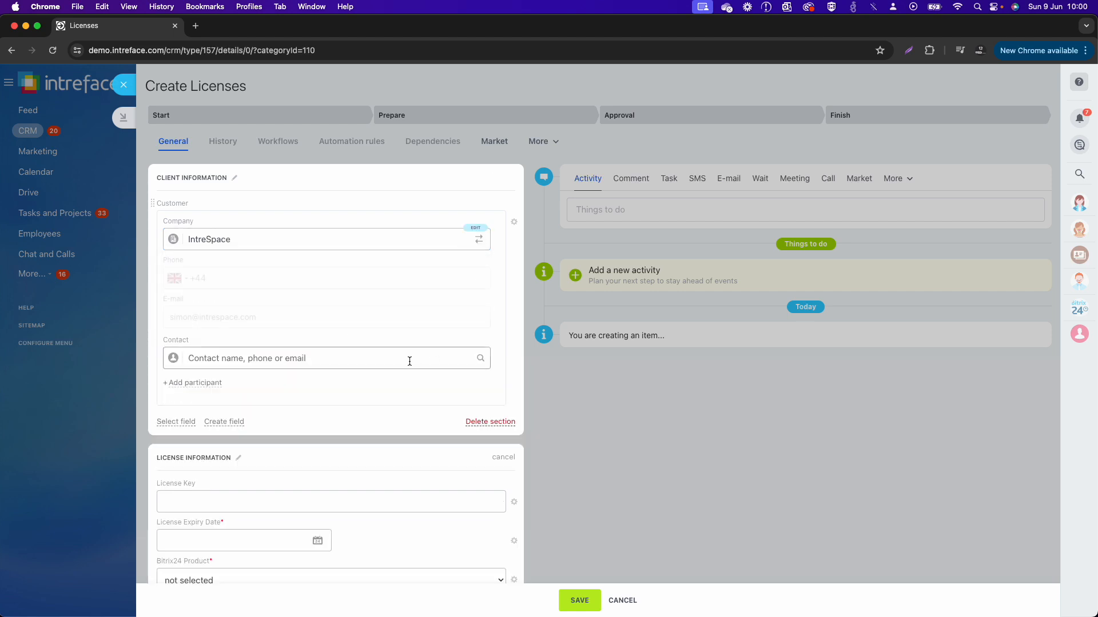
# Step: Set the License Expiry Date to 28/06/2024 and the Bitrix24 Product to Professional Cloud, and save the item
pyautogui.scroll(-2, 545, 481)
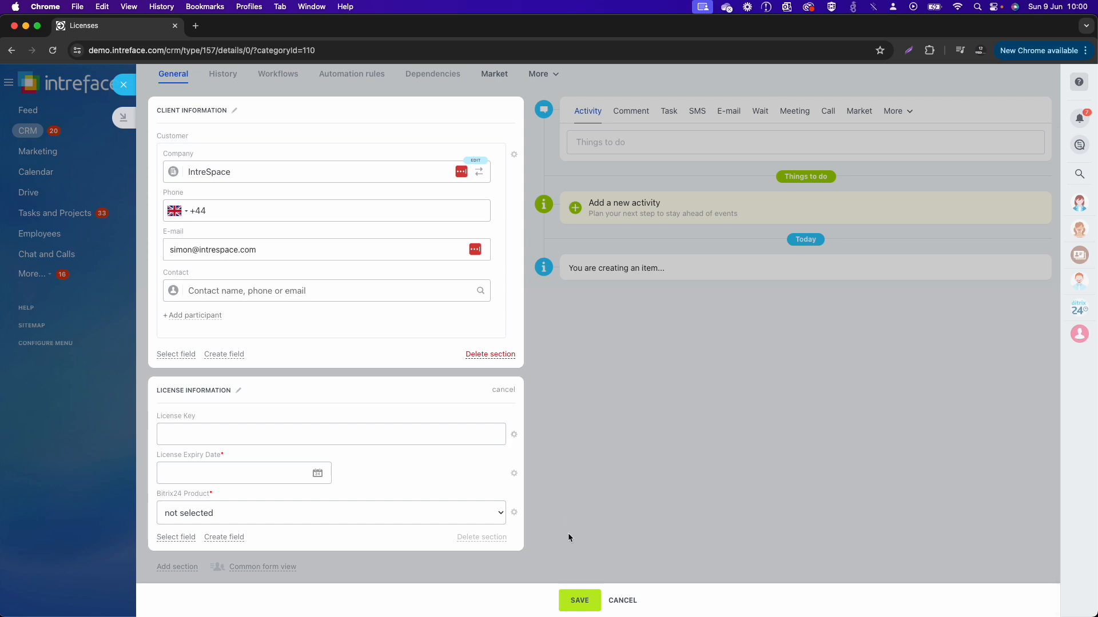
pyautogui.click(277, 472)
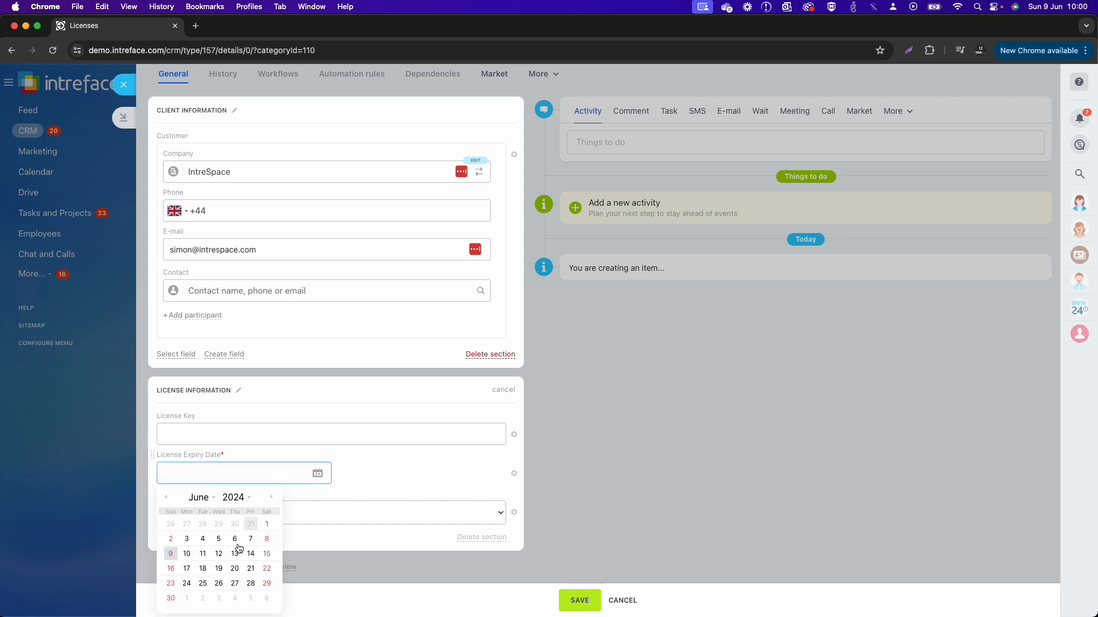
pyautogui.click(250, 584)
pyautogui.click(237, 514)
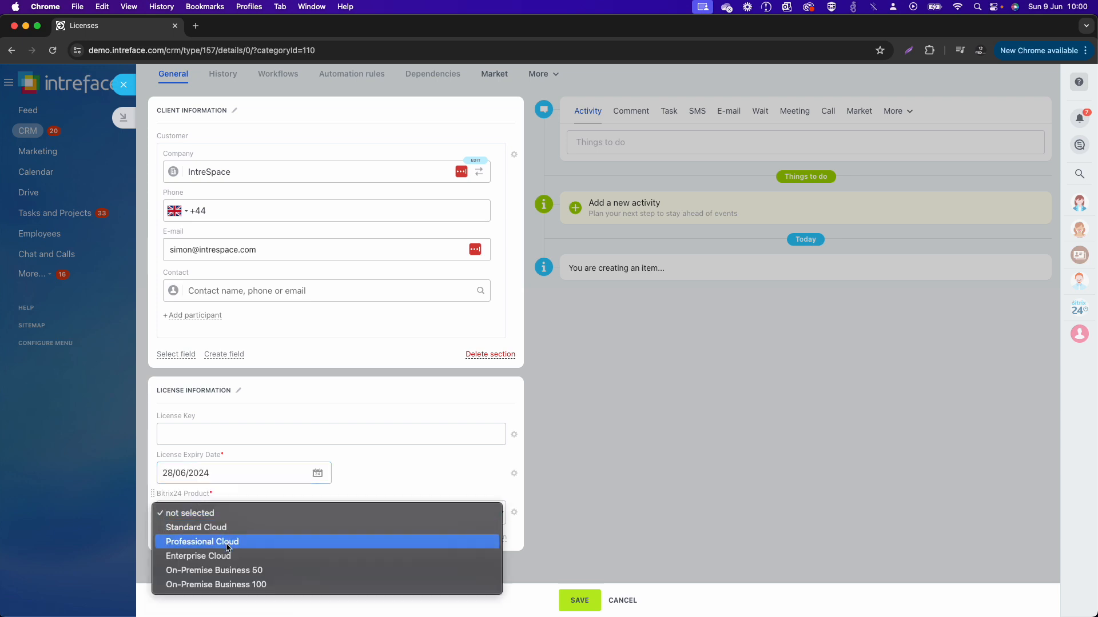
pyautogui.click(227, 543)
pyautogui.click(581, 600)
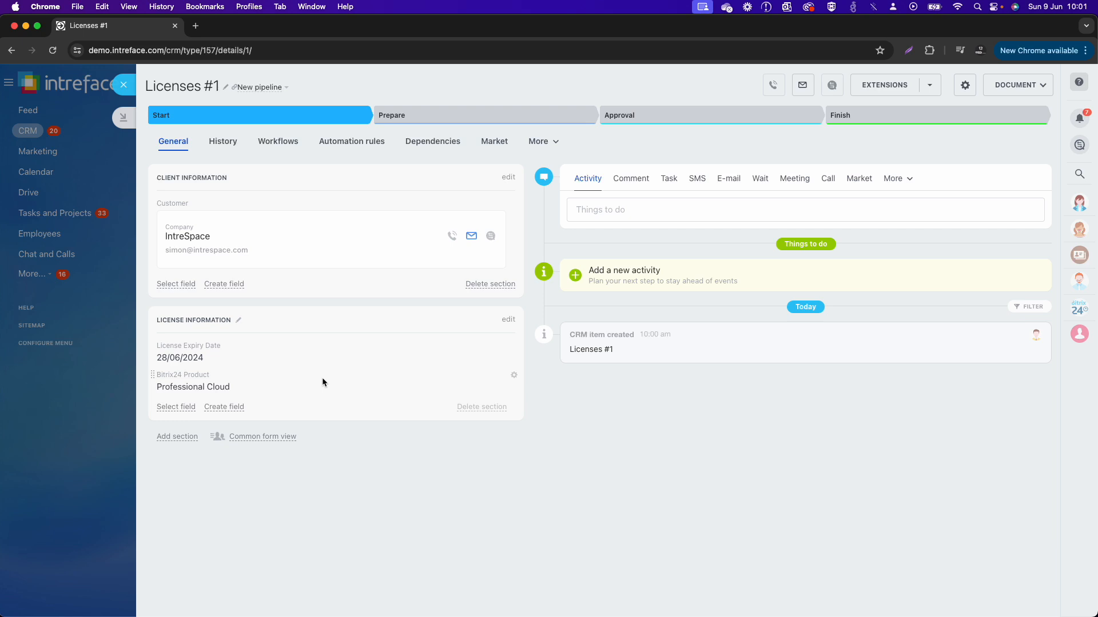
# Step: Reopen the License Information section for editing and set the License Key field to show always
pyautogui.click(507, 320)
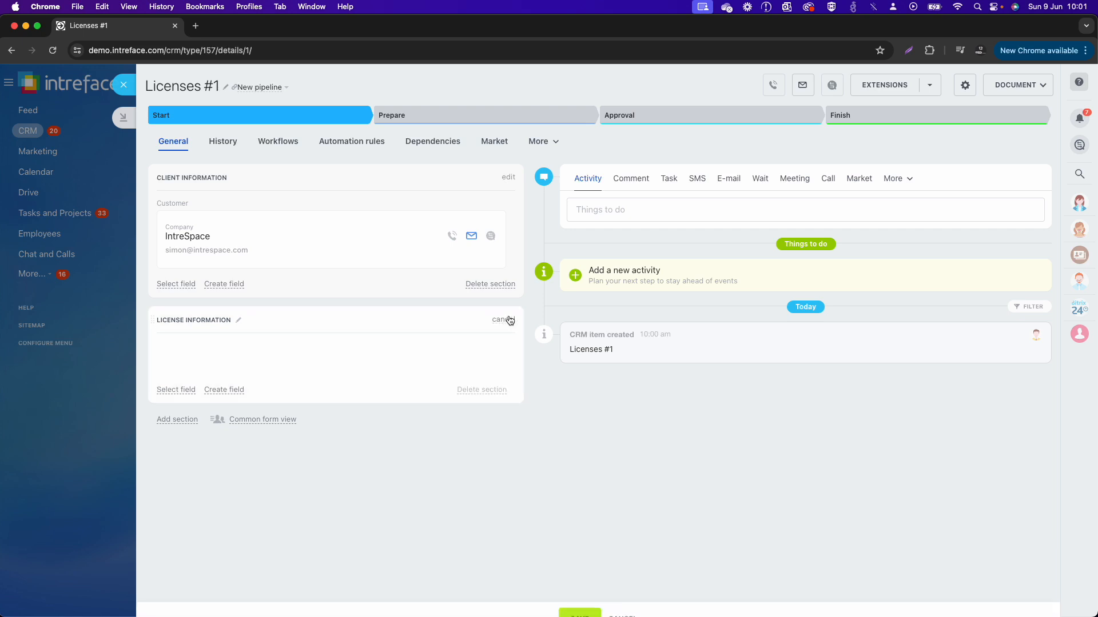
pyautogui.click(515, 365)
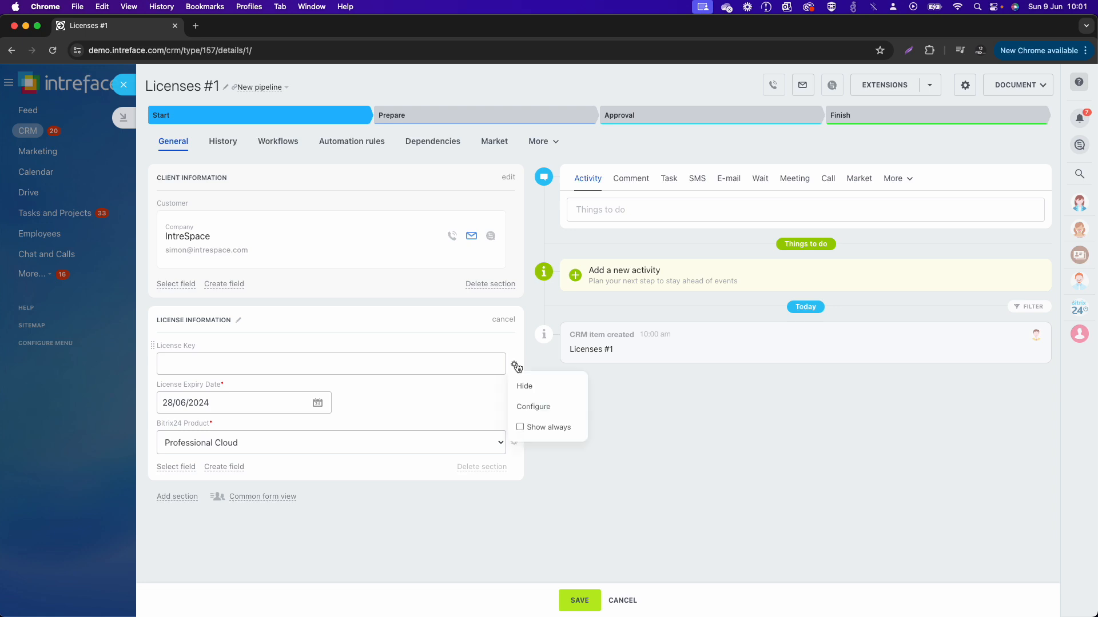
pyautogui.click(521, 427)
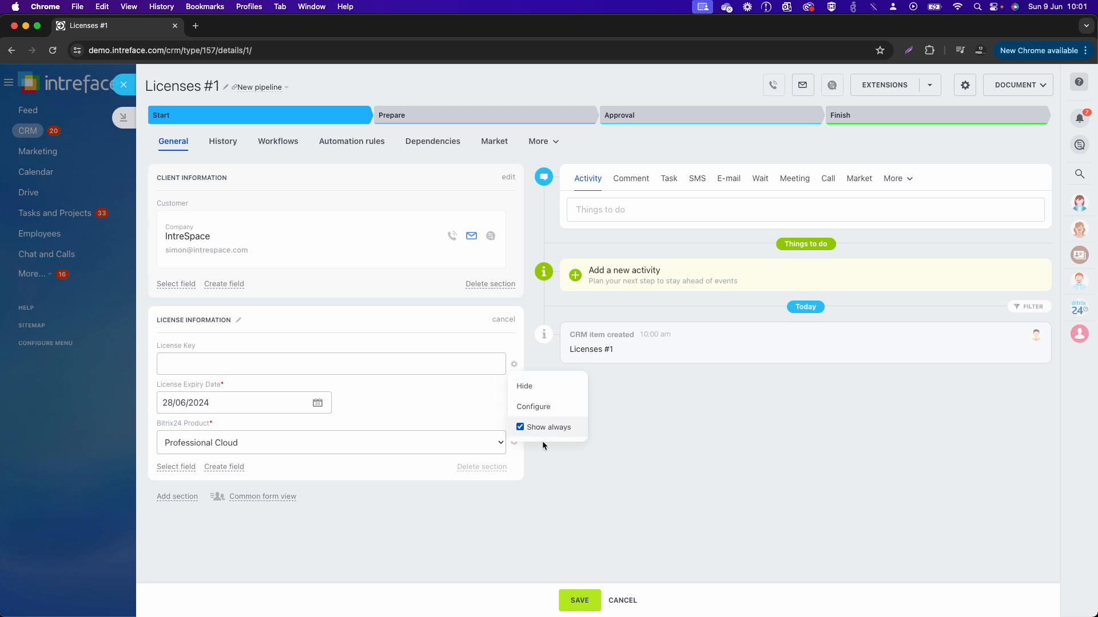
# Step: Save the form layout, enter the license key in the License Key field of the license item, and save it
pyautogui.click(580, 601)
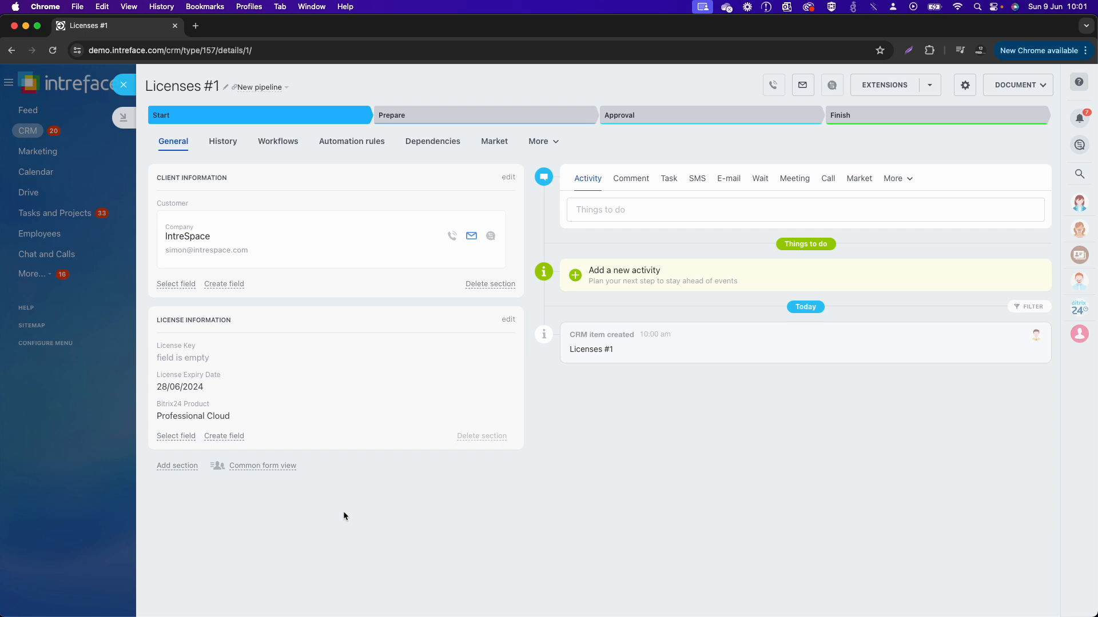
pyautogui.click(194, 357)
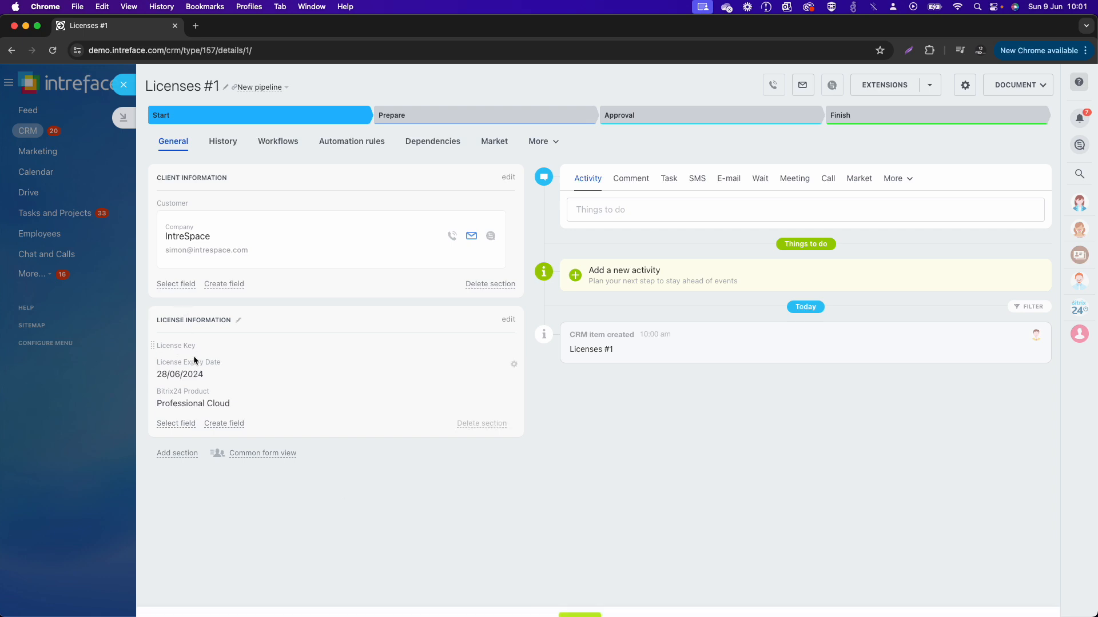
pyautogui.write('KEY-')
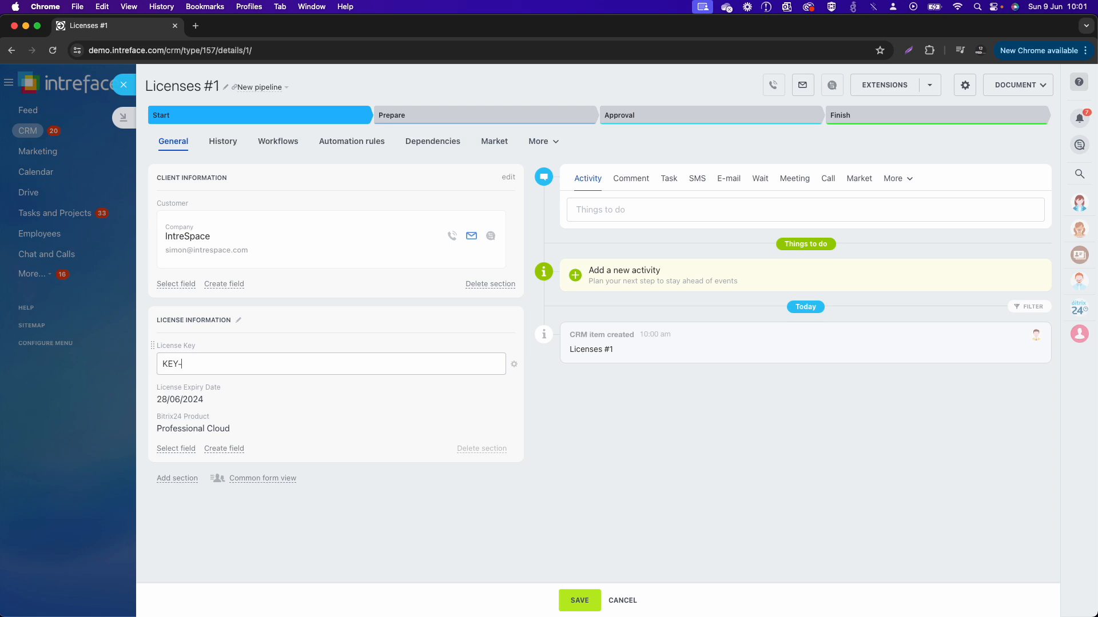
pyautogui.write('0192929292-')
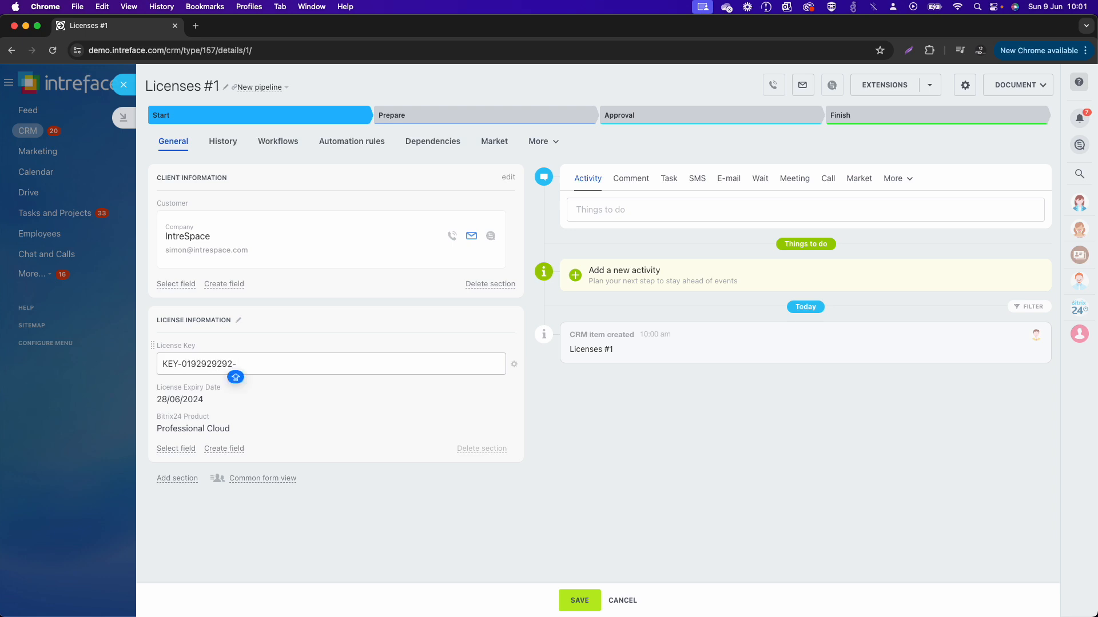
pyautogui.write('PC')
pyautogui.click(578, 602)
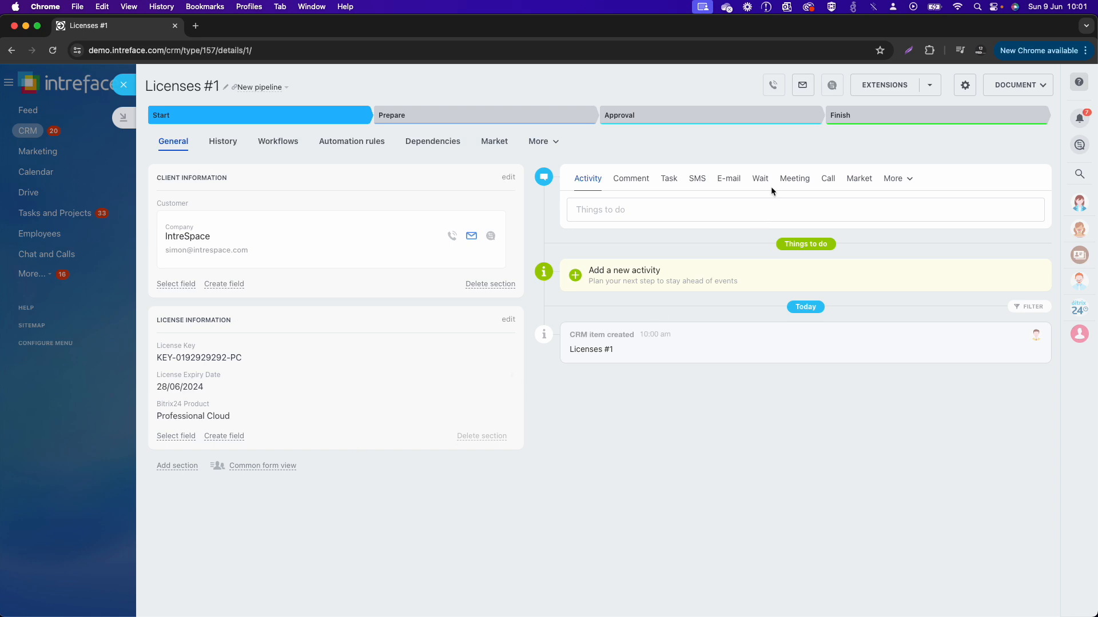
# Step: Hide the Market, Dependencies, Automation rules and Workflows tabs of the license item and finish the menu customization
pyautogui.click(538, 141)
pyautogui.click(534, 189)
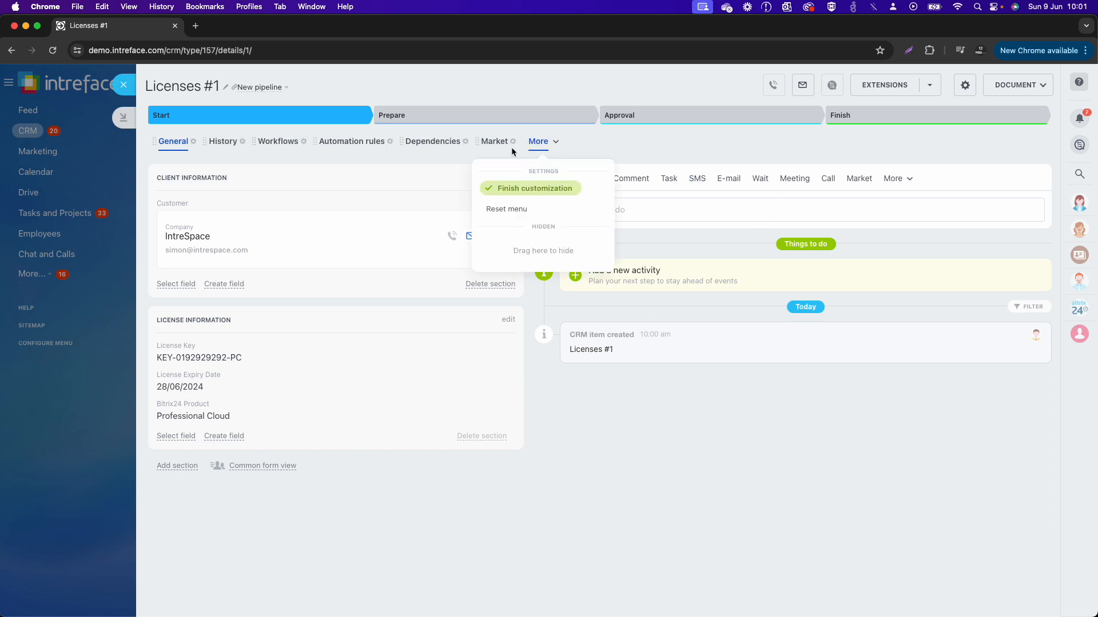
pyautogui.moveTo(511, 147); pyautogui.dragTo(540, 245)
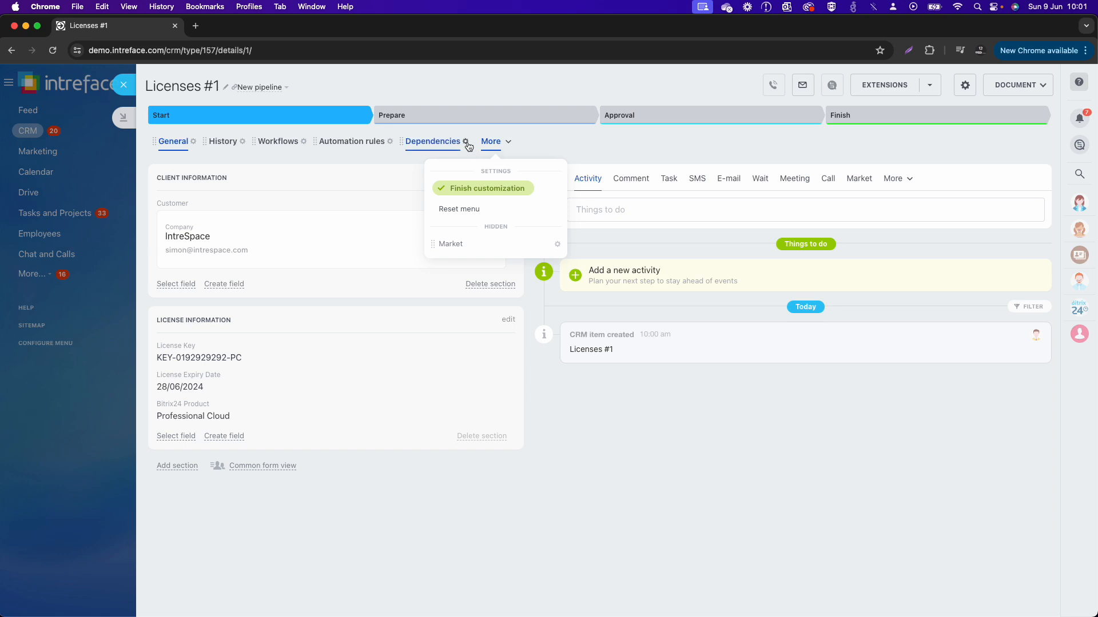
pyautogui.moveTo(468, 147); pyautogui.dragTo(475, 237)
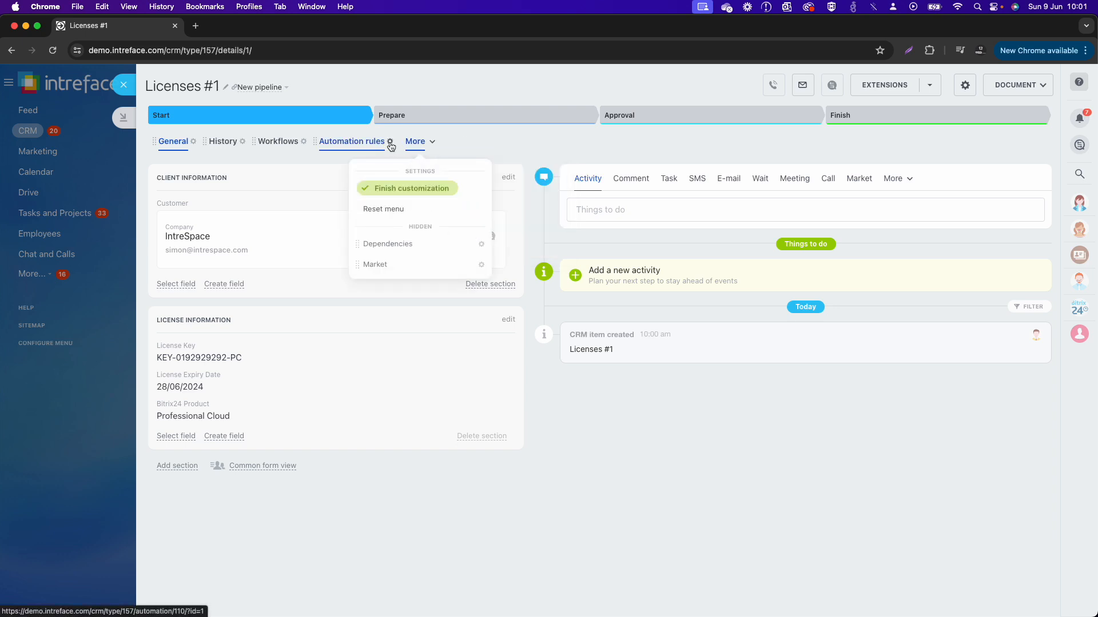
pyautogui.moveTo(290, 142); pyautogui.dragTo(331, 189)
pyautogui.click(294, 189)
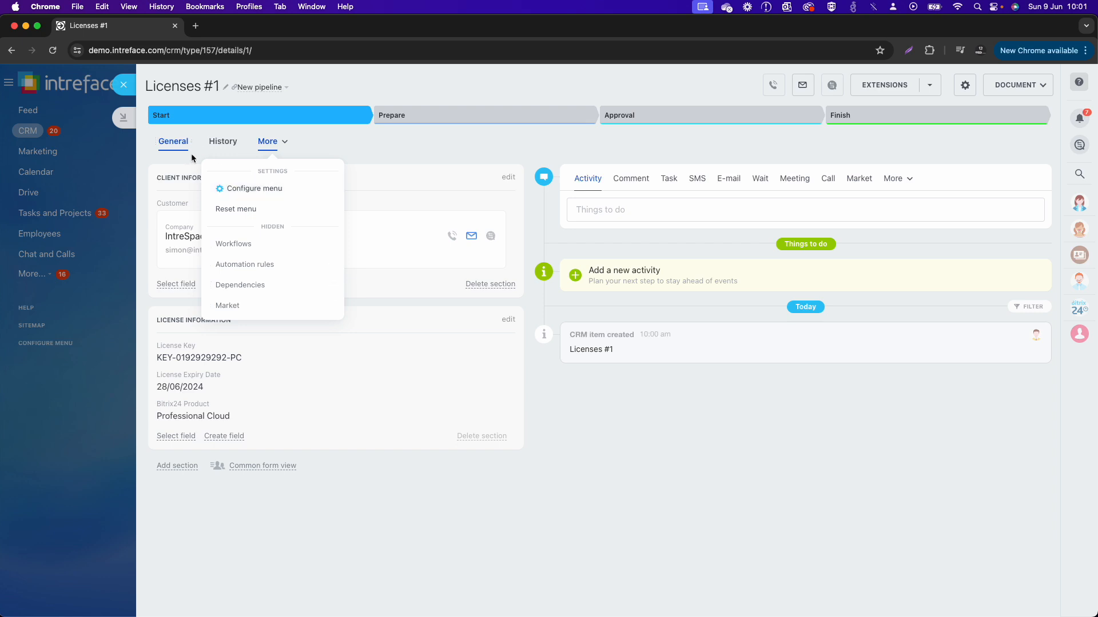
pyautogui.click(191, 153)
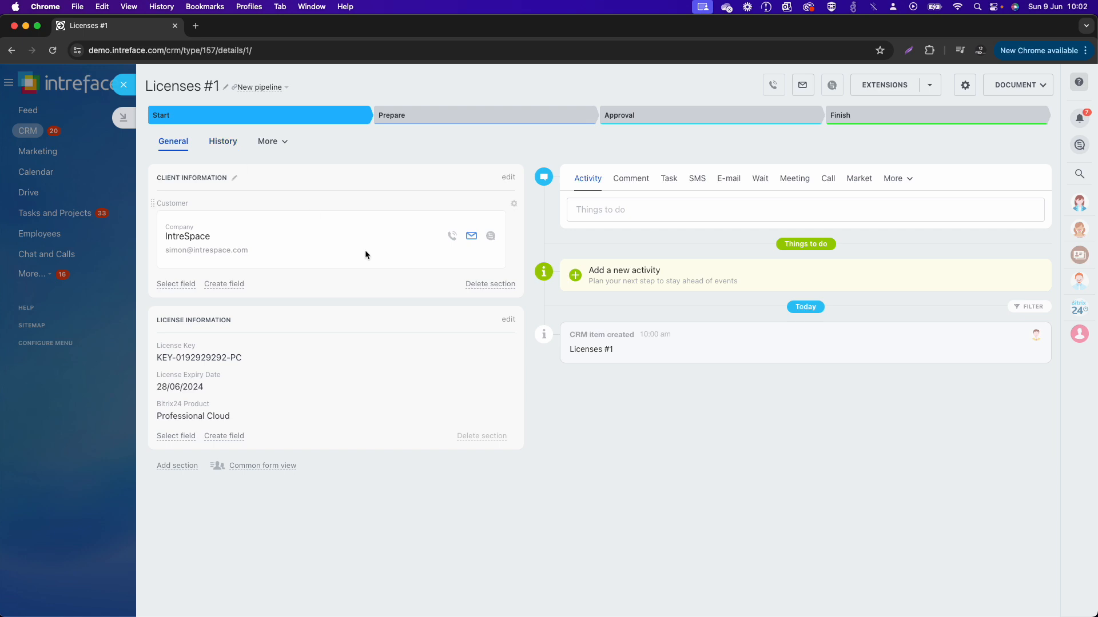
# Step: Hide Market, Meeting, Wait and SMS from the license item's timeline activity menu and finish the customization
pyautogui.click(894, 179)
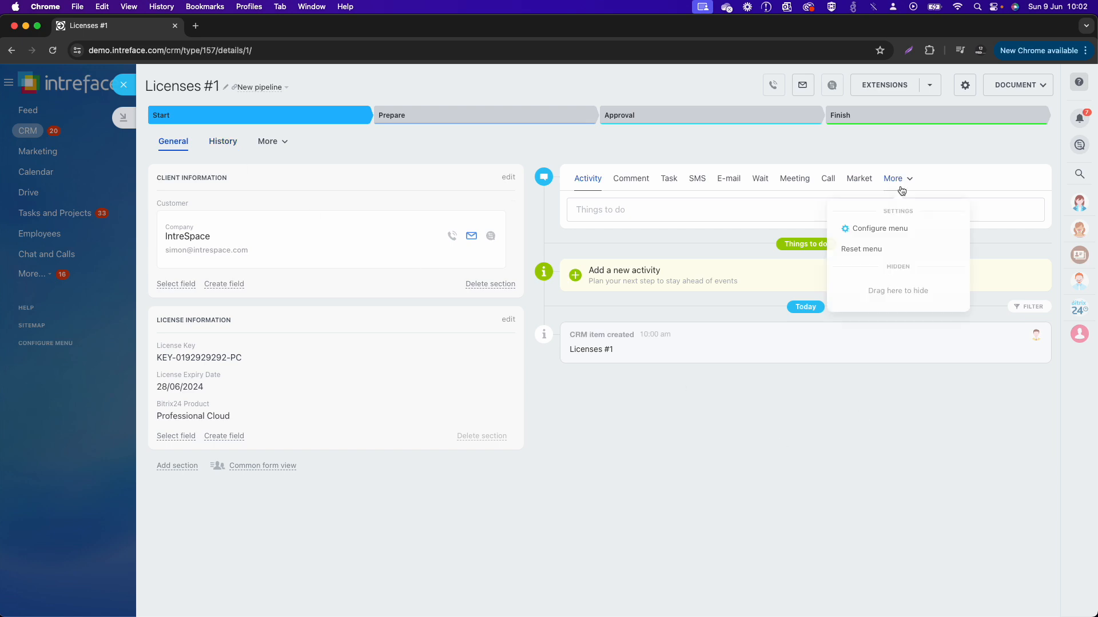
pyautogui.click(895, 226)
pyautogui.moveTo(859, 179); pyautogui.dragTo(838, 193)
pyautogui.click(813, 178)
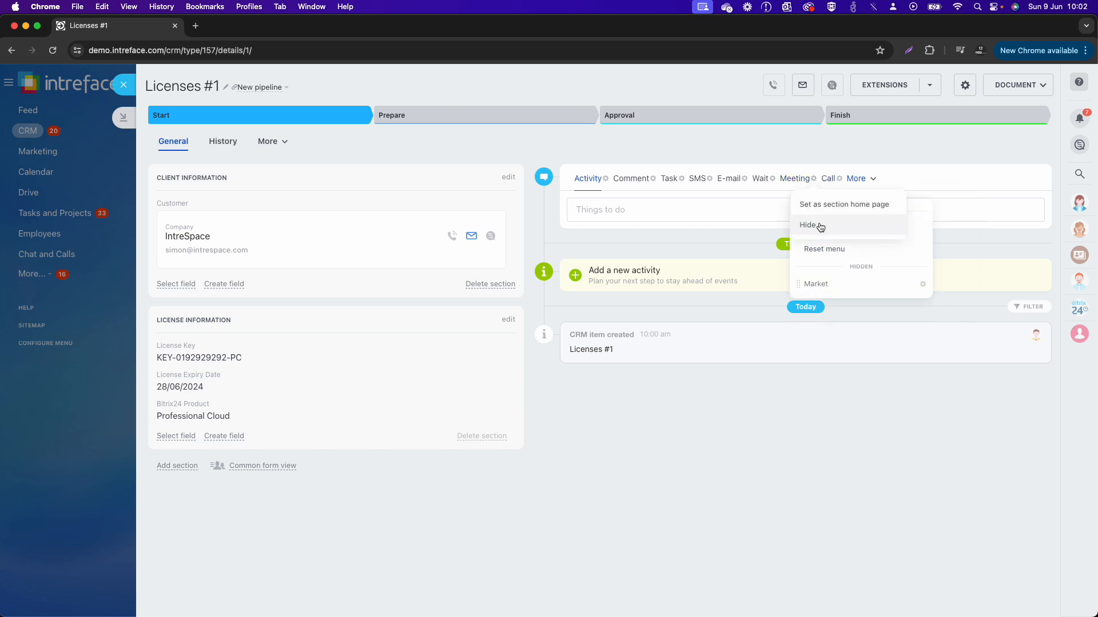
pyautogui.click(802, 223)
pyautogui.click(772, 179)
pyautogui.click(769, 222)
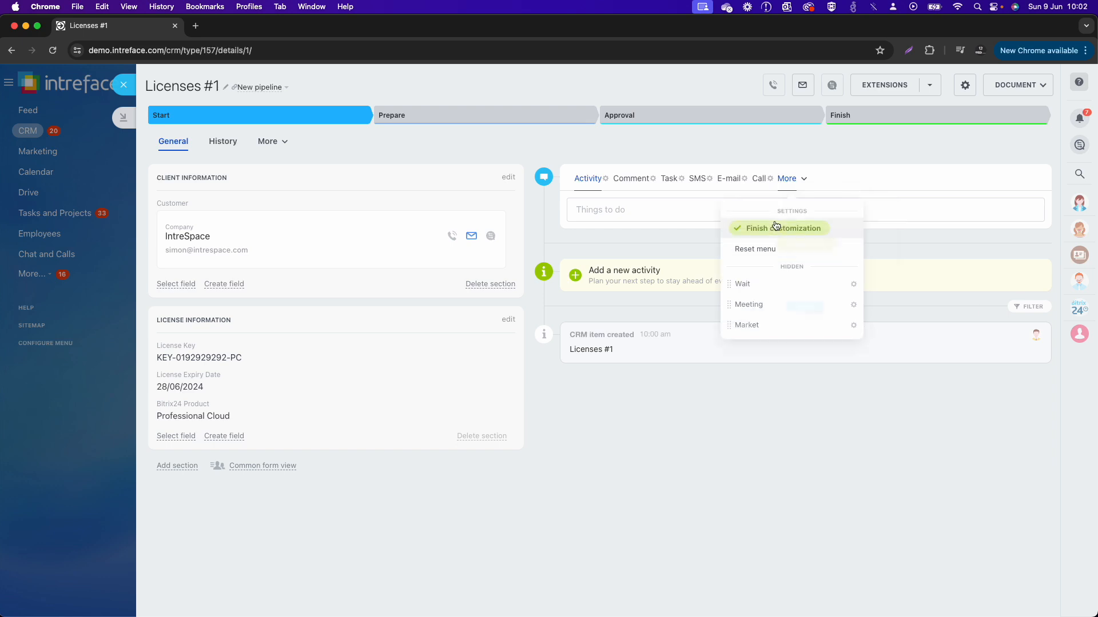
pyautogui.click(710, 179)
pyautogui.click(707, 222)
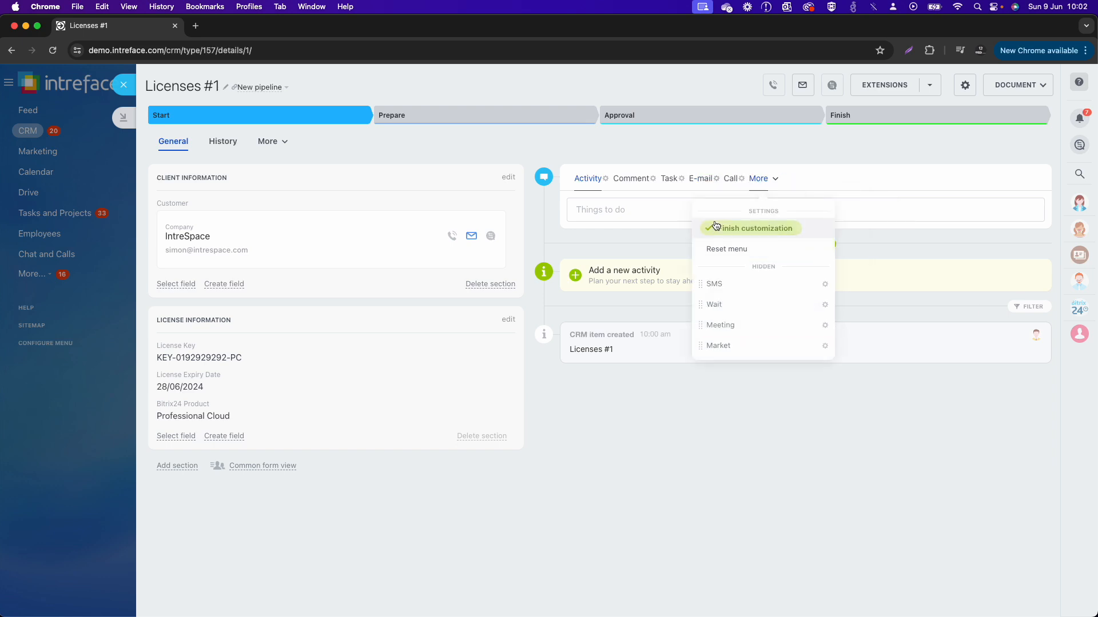
pyautogui.click(684, 181)
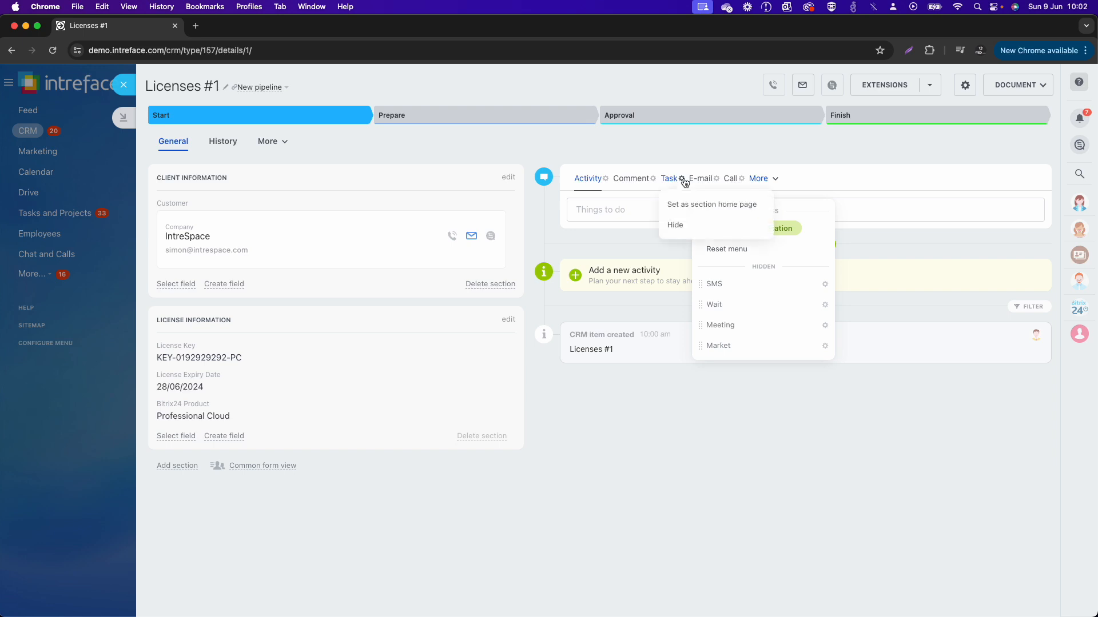
pyautogui.click(684, 182)
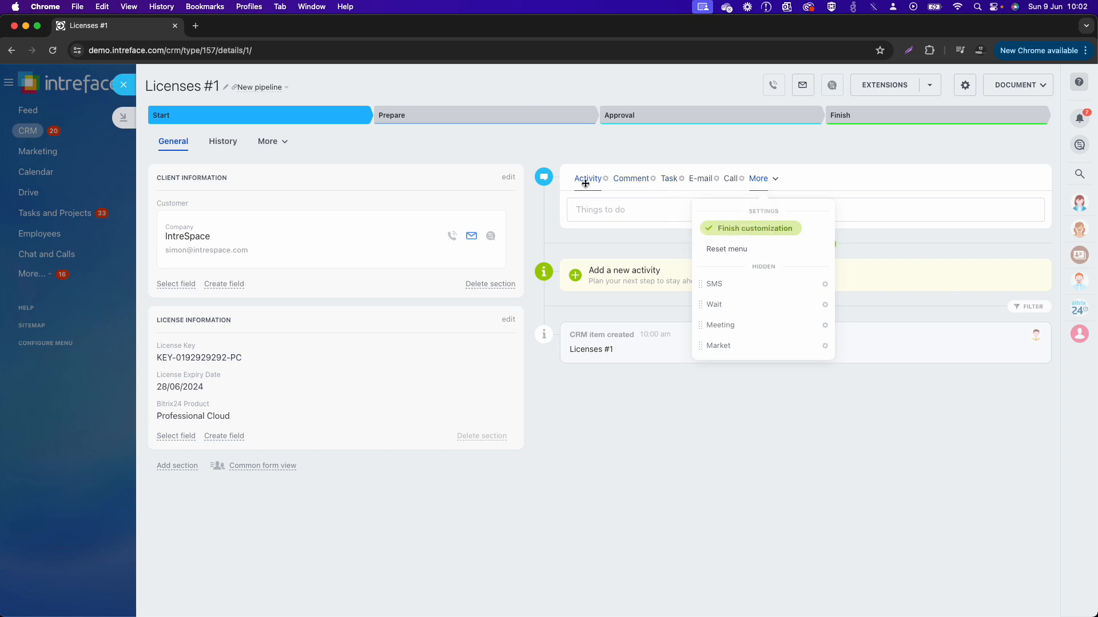
pyautogui.click(712, 229)
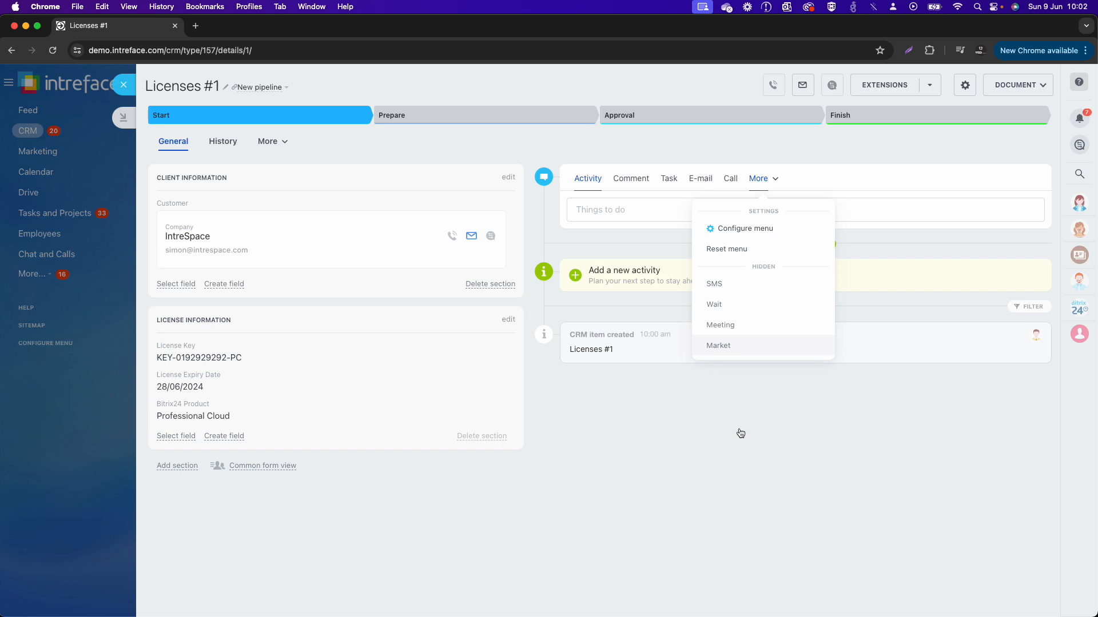
pyautogui.click(742, 486)
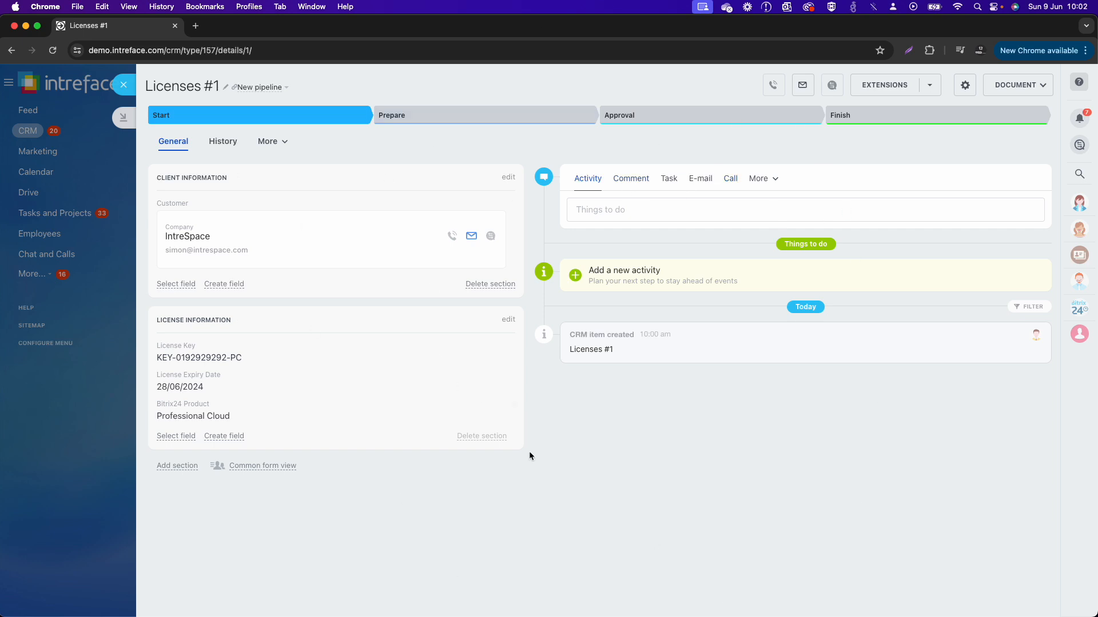
# Step: Return to the Licenses kanban and rename the Start stage as Active License
pyautogui.click(124, 85)
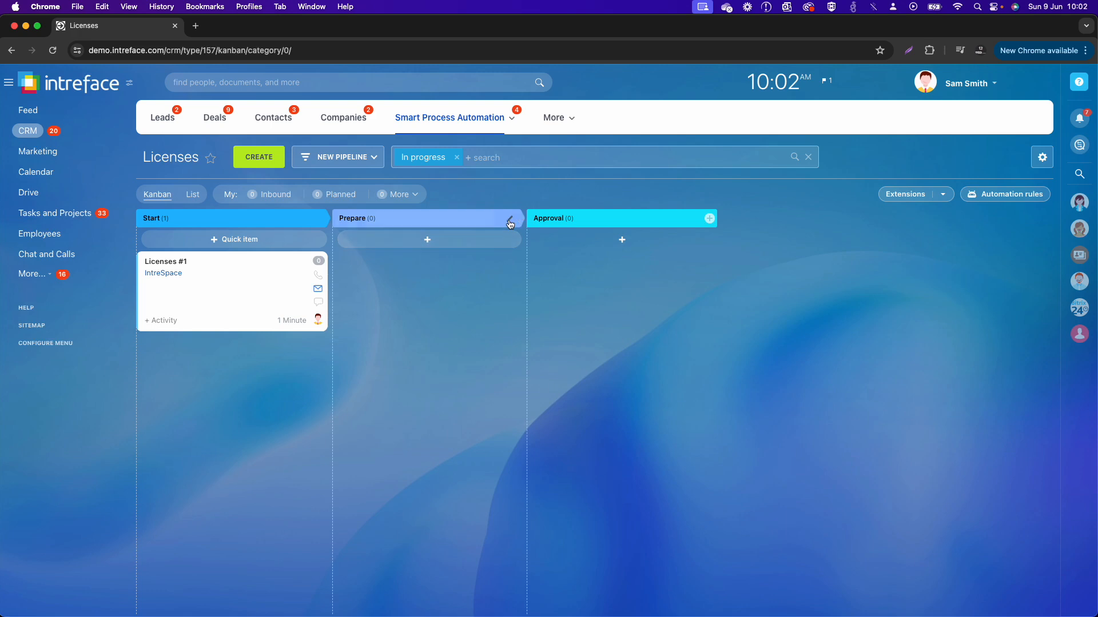
pyautogui.click(510, 223)
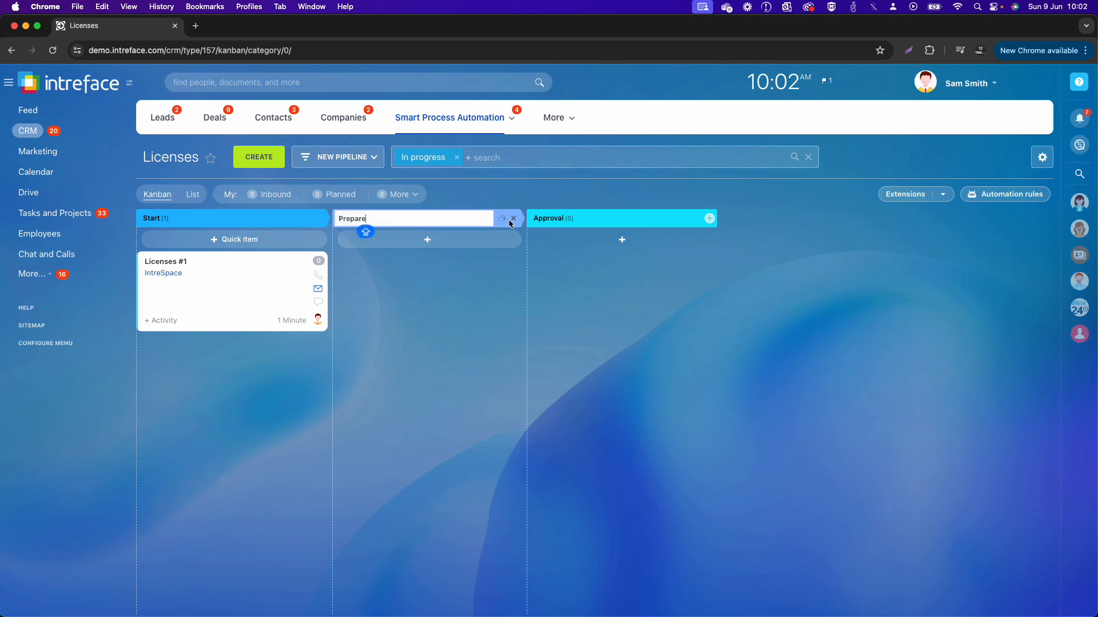
pyautogui.click(318, 218)
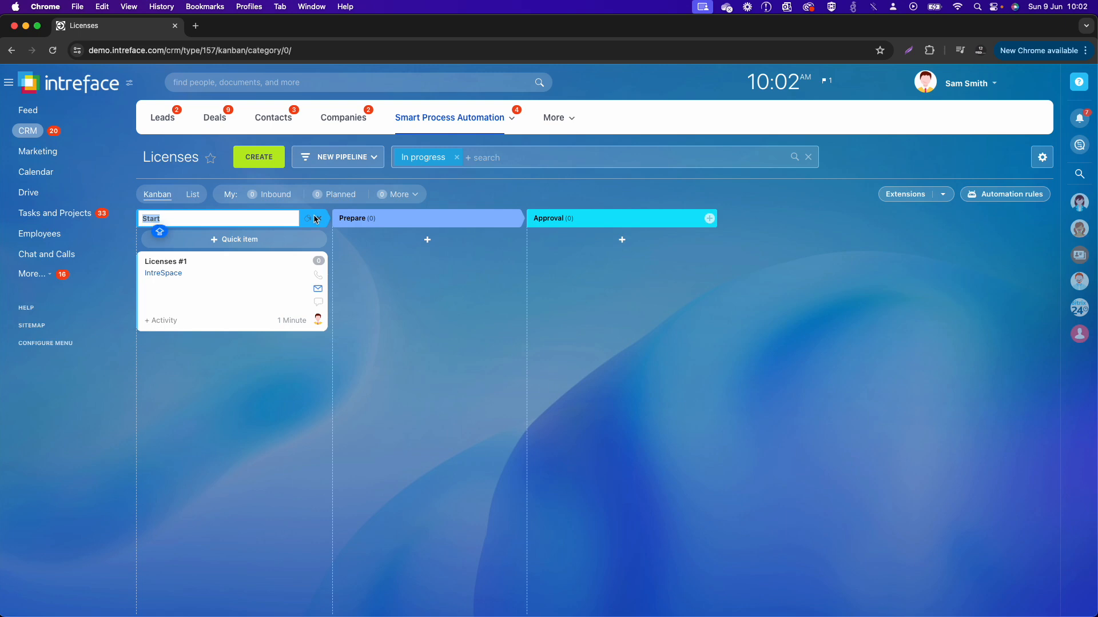
pyautogui.write('Active Licensesnnse')
pyautogui.press('Return')
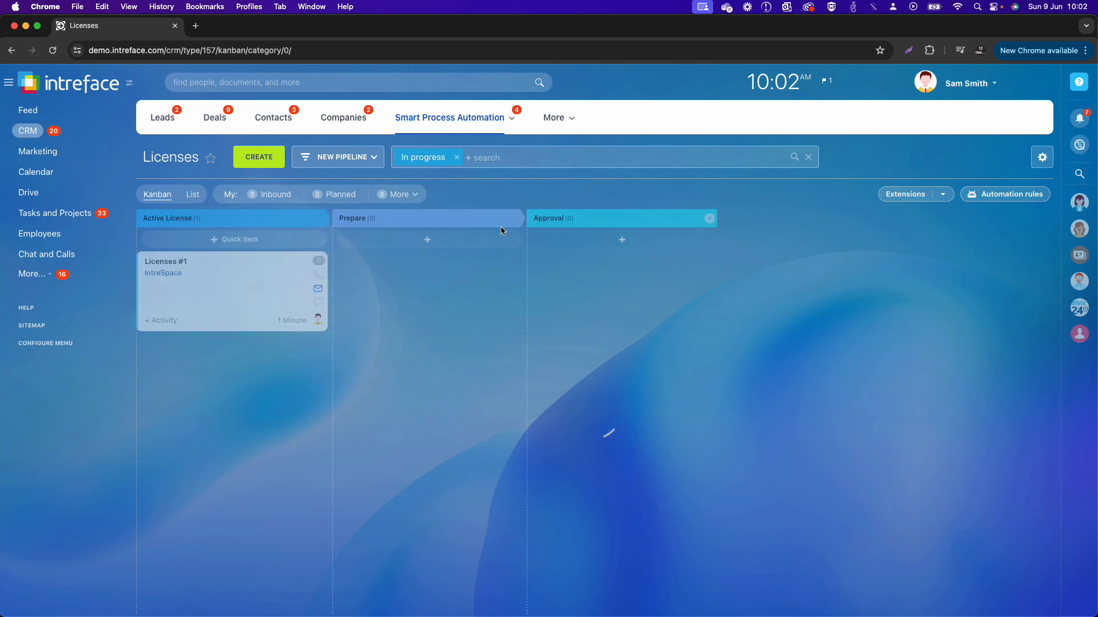
# Step: Rename the Prepare stage as 1 Month Until Expiry
pyautogui.click(508, 218)
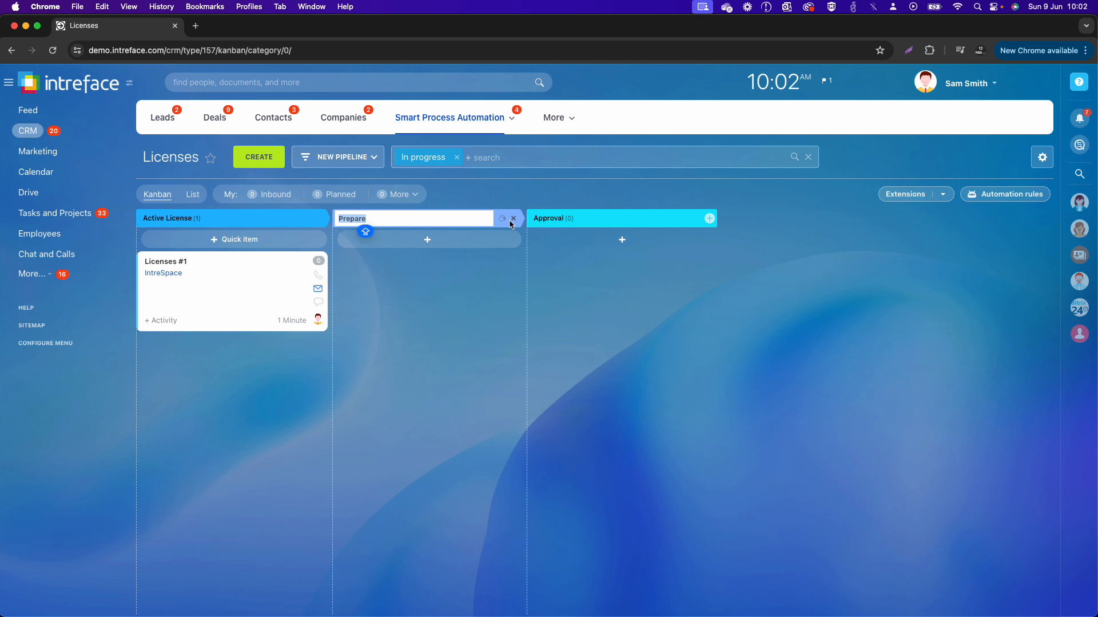
pyautogui.write('1 Month Until Expiry')
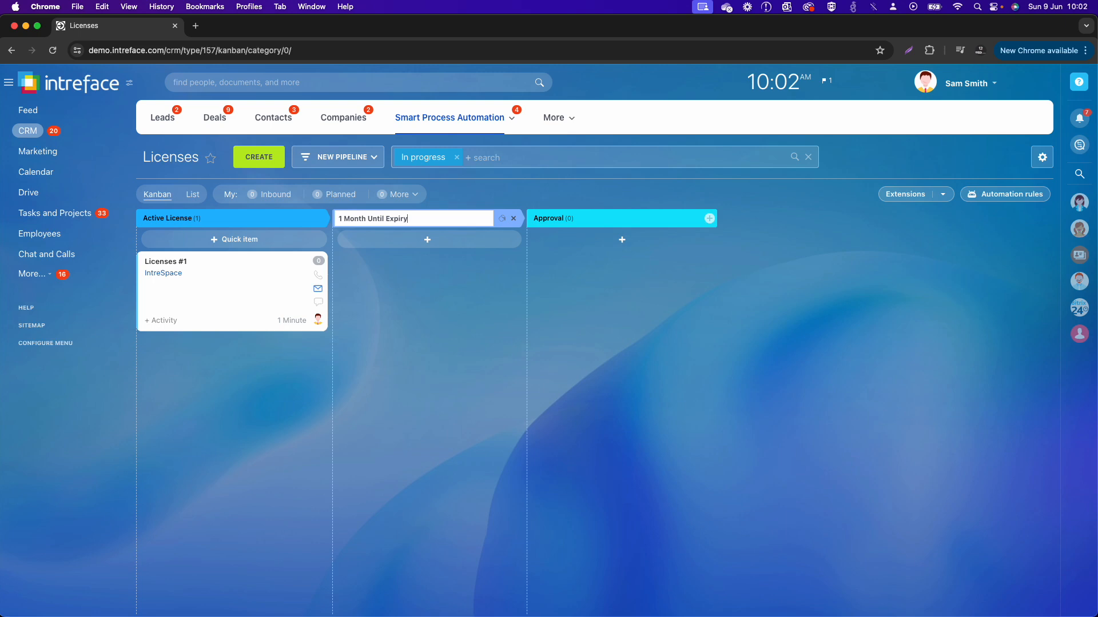
pyautogui.press('Return')
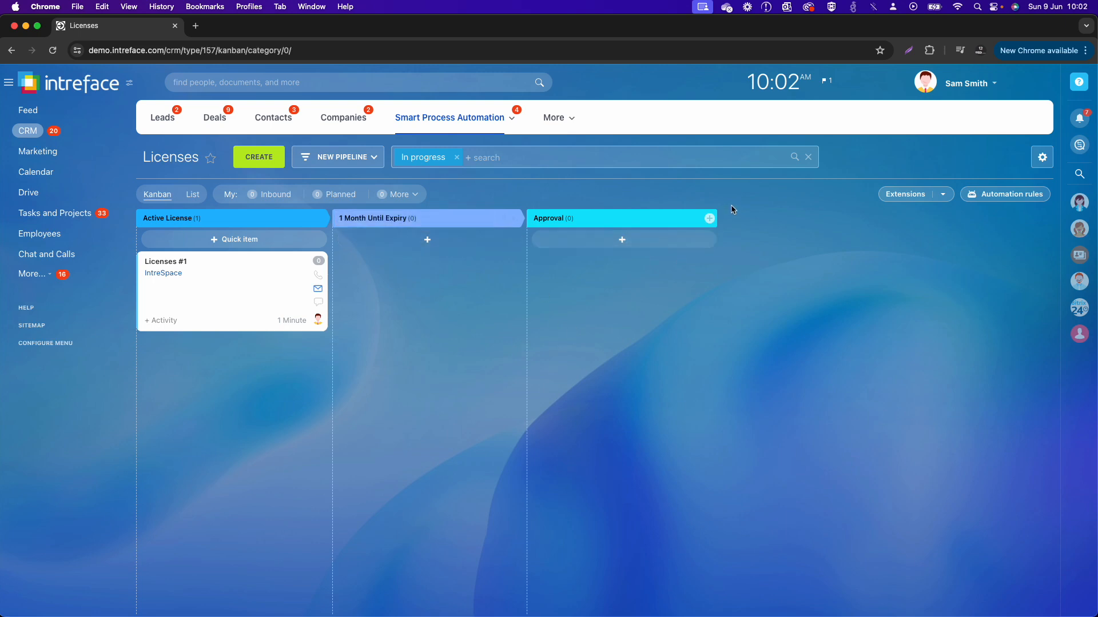
# Step: Rename the Approval stage as Expired
pyautogui.click(696, 221)
pyautogui.press('BackSpace')
pyautogui.write('Exp')
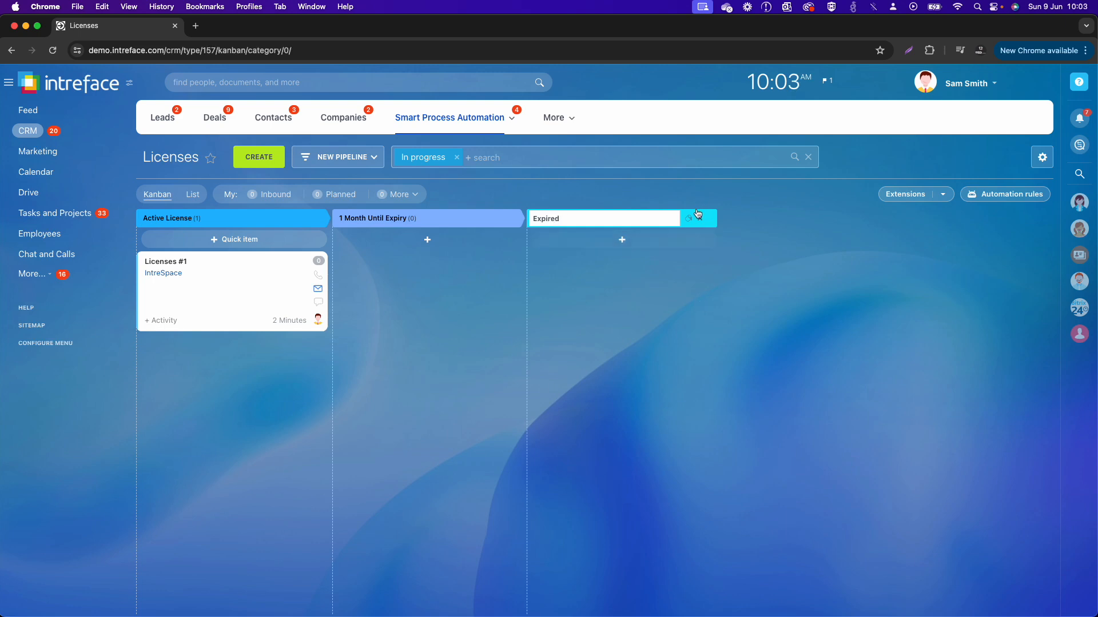
pyautogui.write('ired')
pyautogui.click(790, 268)
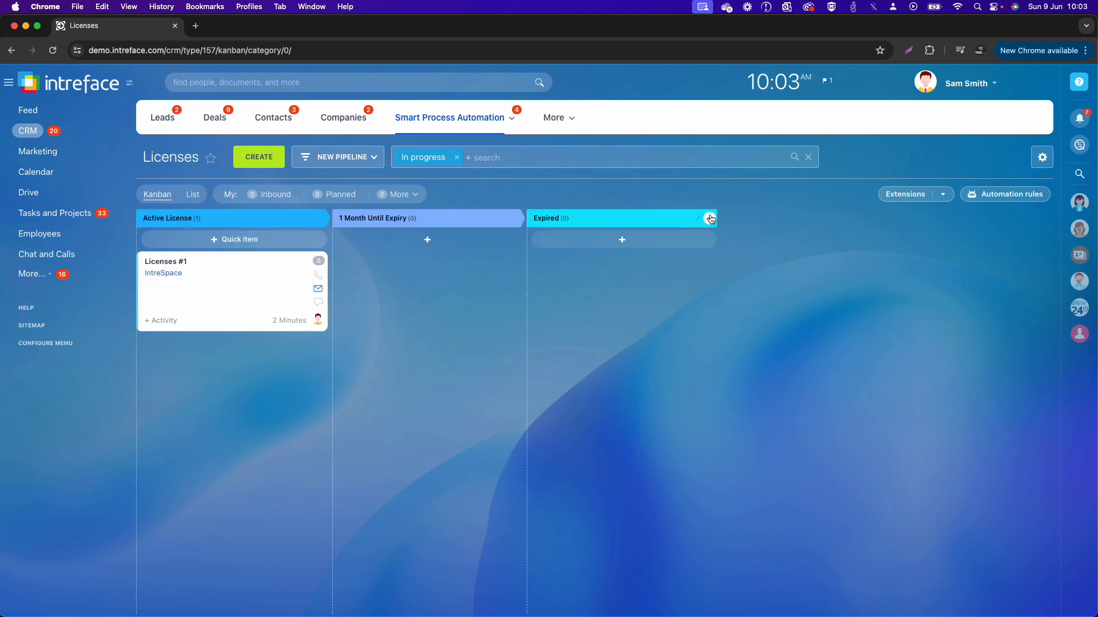
# Step: Add a stage named Renewed after Expired and colour it green
pyautogui.click(710, 219)
pyautogui.write('Renewed')
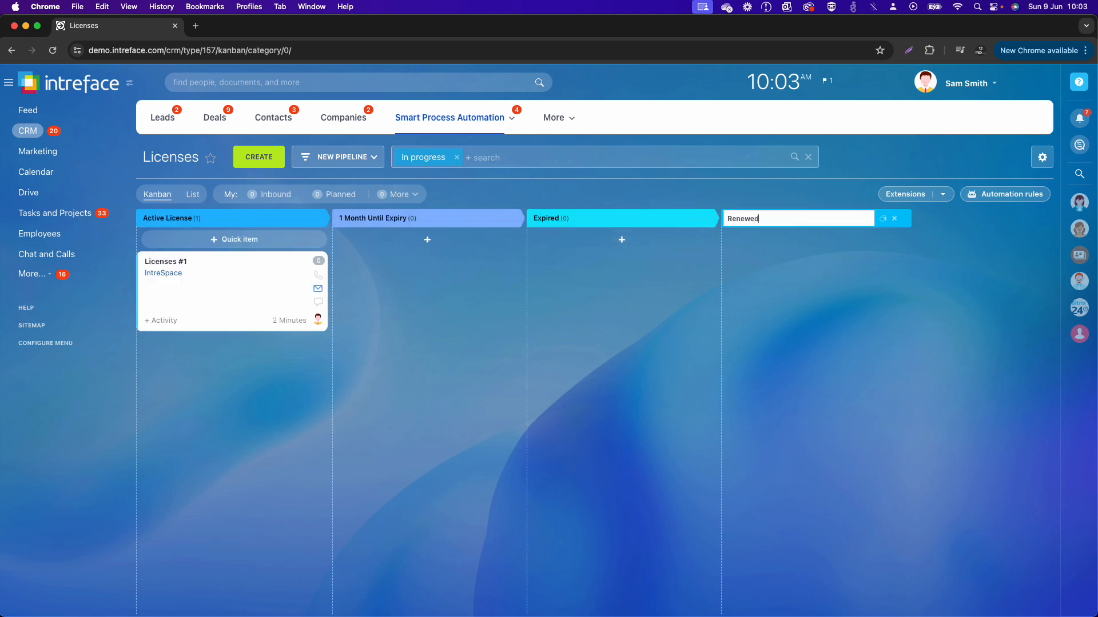
pyautogui.click(882, 219)
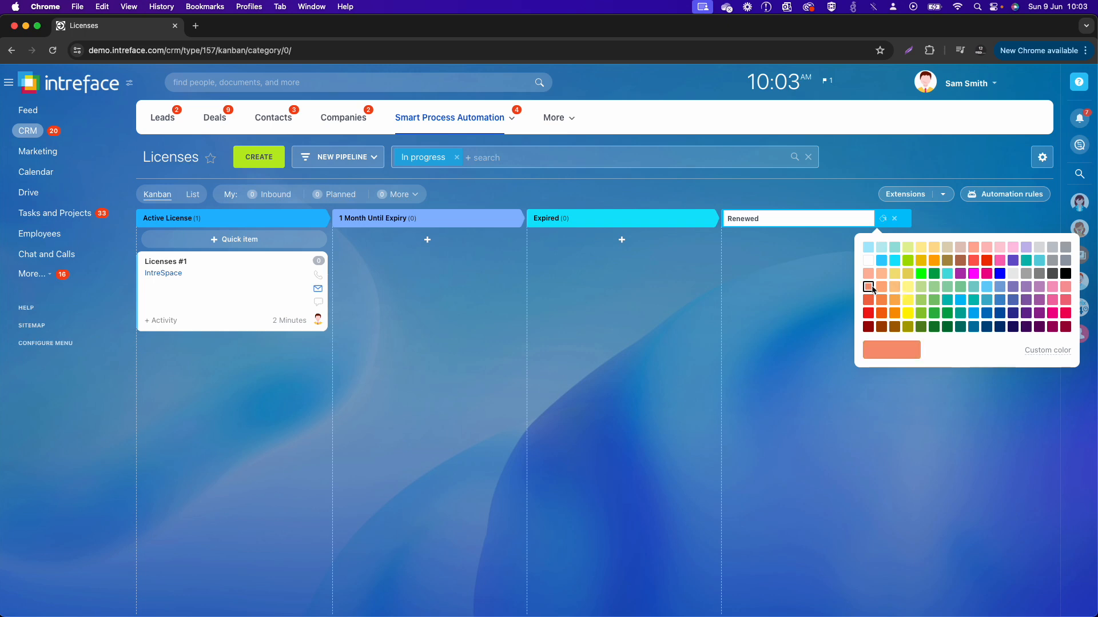
pyautogui.click(934, 313)
pyautogui.click(736, 350)
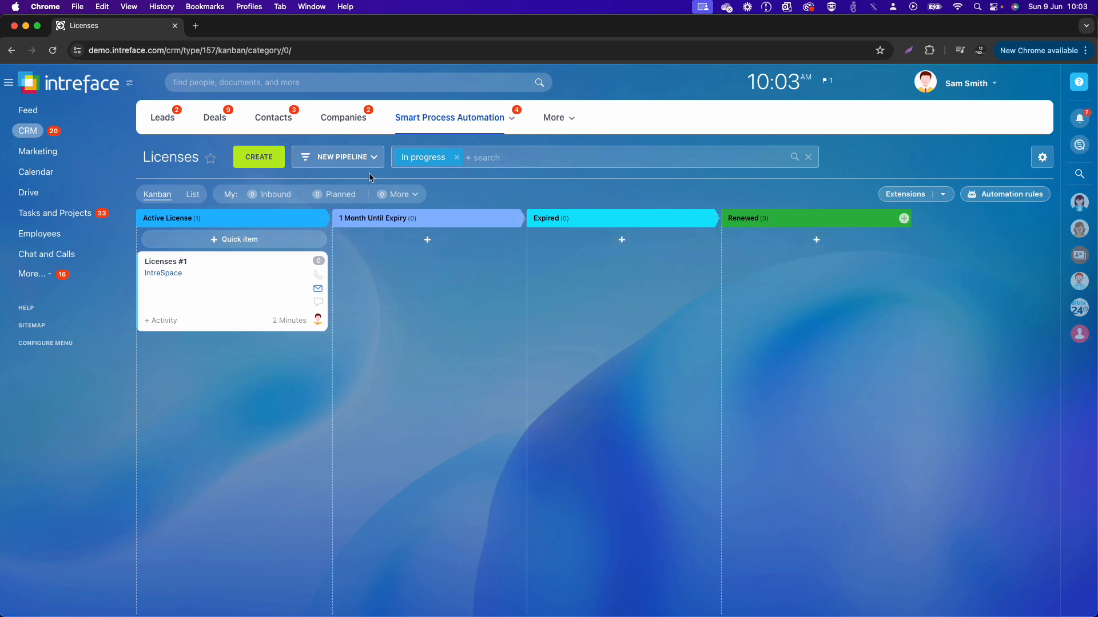
# Step: Open the pipeline settings for Licenses and rename the existing pipeline as Active License
pyautogui.click(362, 158)
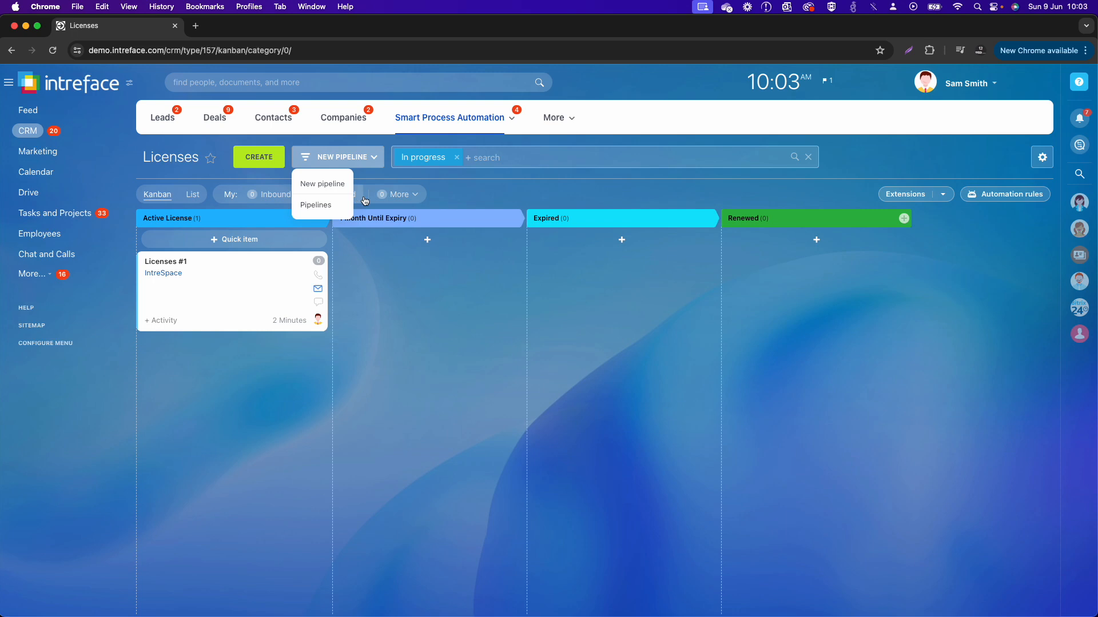
pyautogui.click(330, 205)
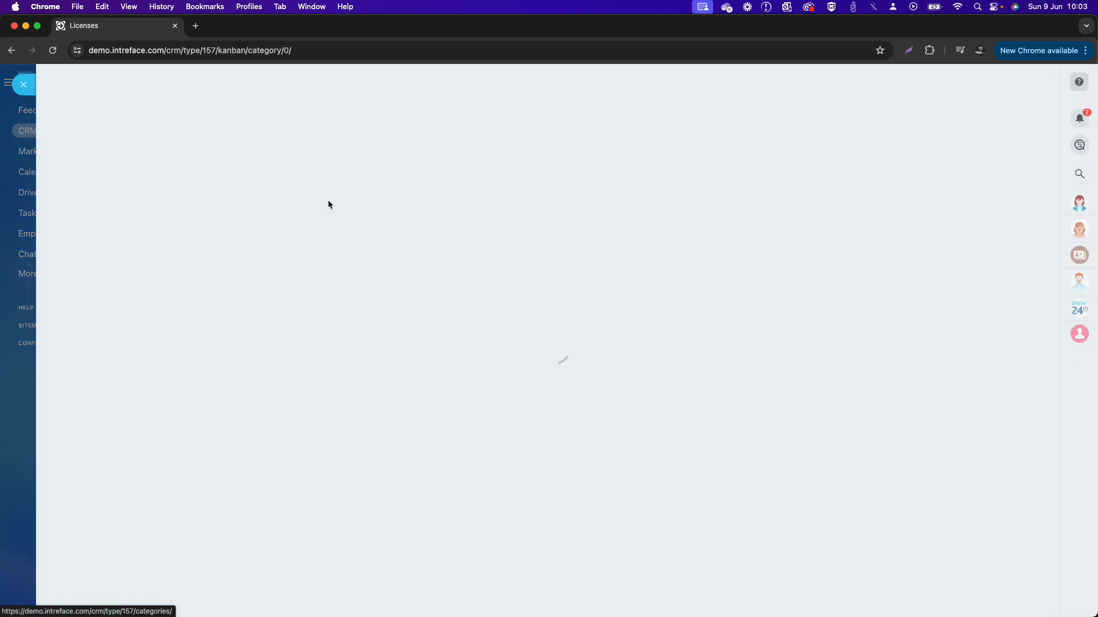
pyautogui.click(137, 125)
pyautogui.press('super+a')
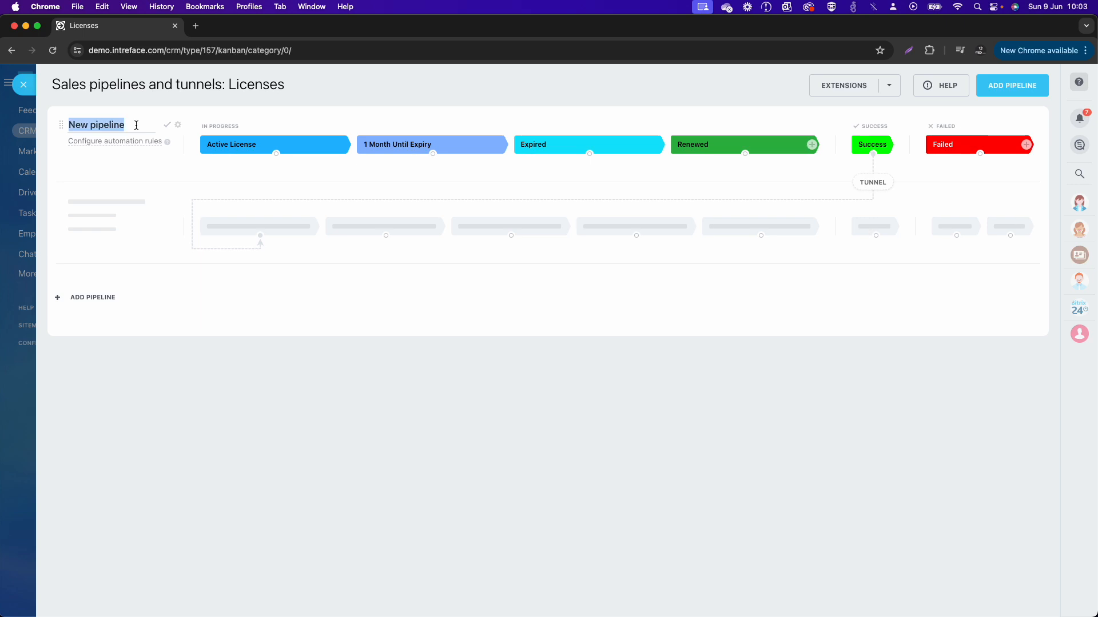
pyautogui.write('Active')
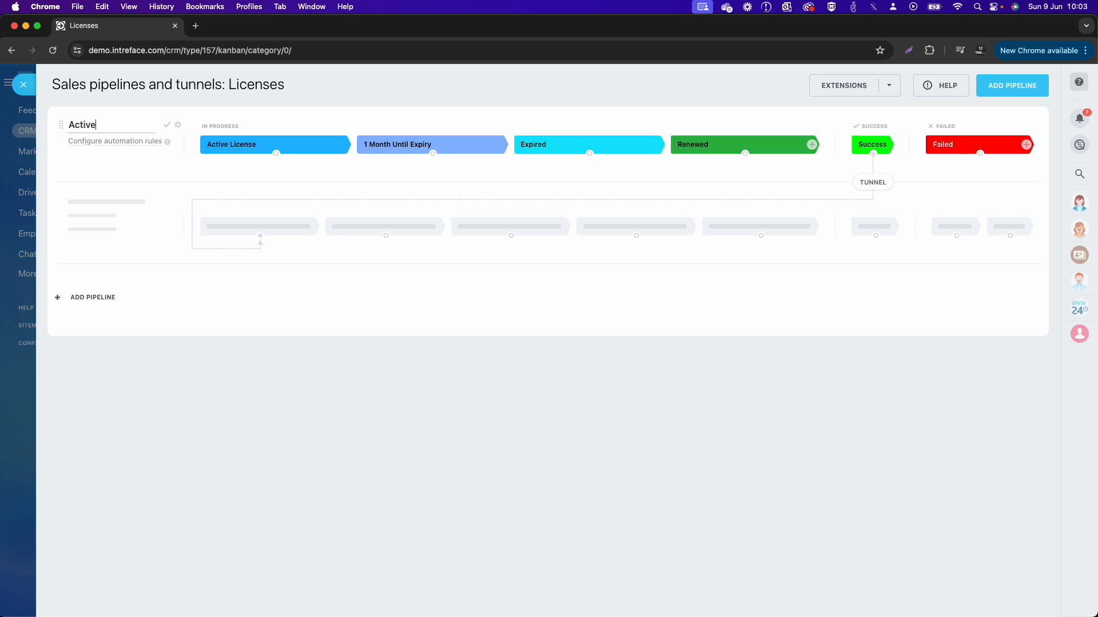
pyautogui.write(' License')
pyautogui.press('Return')
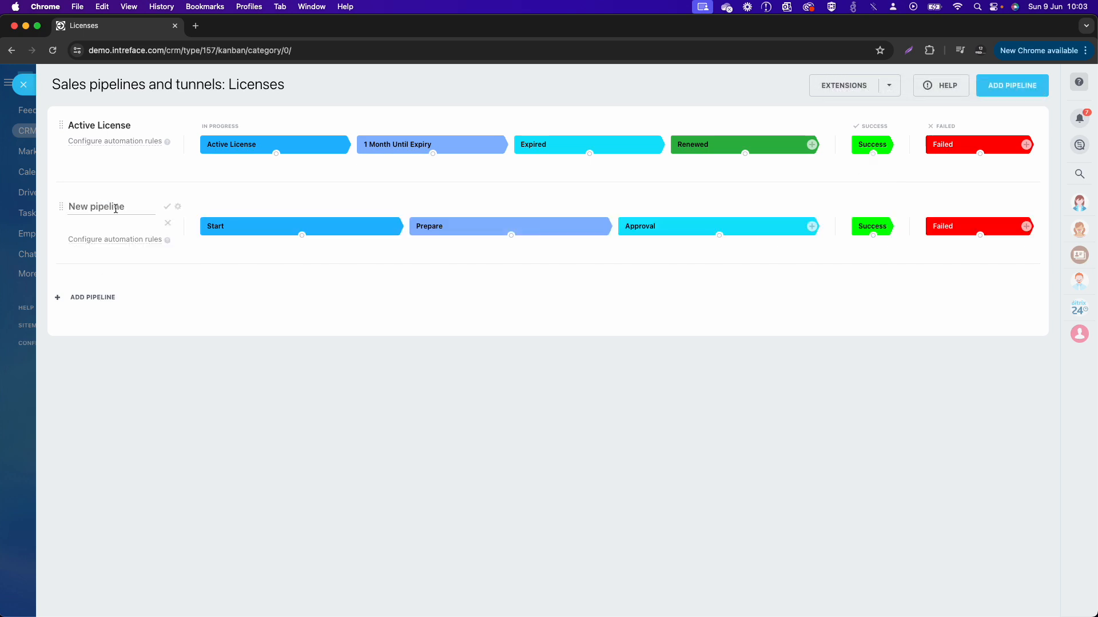
# Step: Name the new pipeline Expired License
pyautogui.write('Expire')
pyautogui.write('d Livce')
pyautogui.write('se')
pyautogui.press('Return')
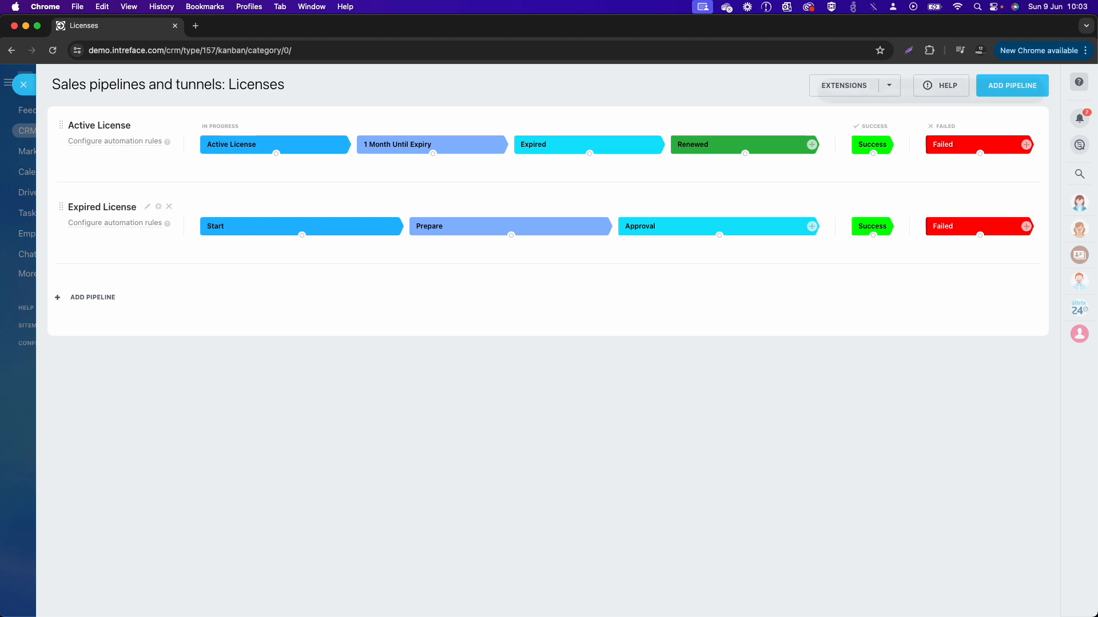
# Step: Rename the Start stage of the Expired License pipeline as Follow Up
pyautogui.click(391, 230)
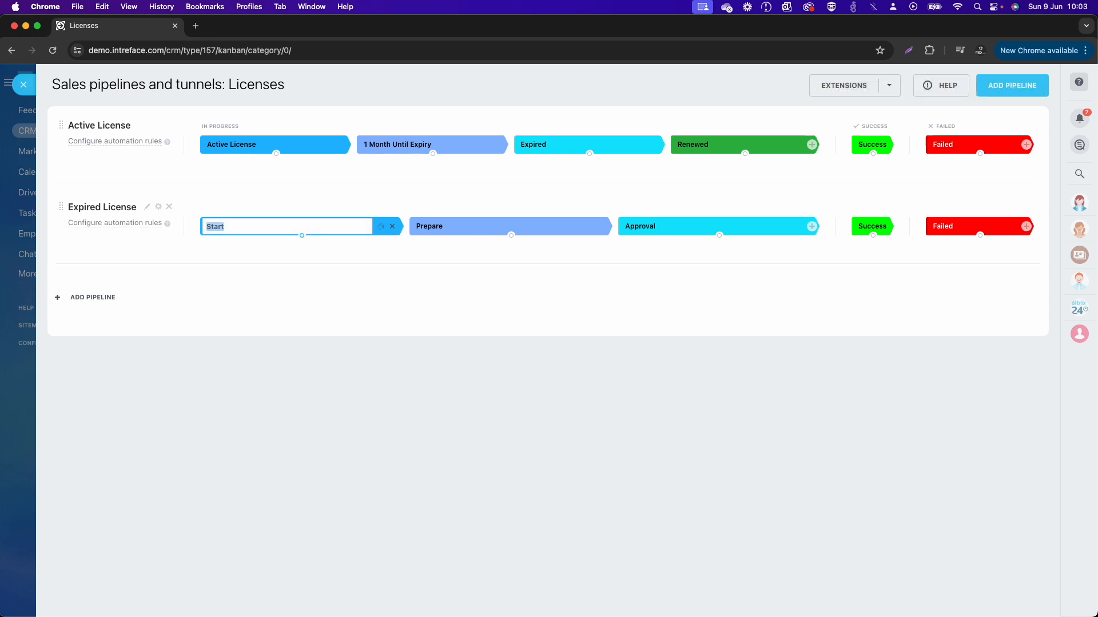
pyautogui.press('BackSpace')
pyautogui.press('BackSpace')
pyautogui.press('BackSpace')
pyautogui.press('BackSpace')
pyautogui.press('BackSpace')
pyautogui.write('Fol')
pyautogui.press('Return')
# Step: Rename the Prepare stage of the Expired License pipeline as Follow Up Second
pyautogui.click(597, 228)
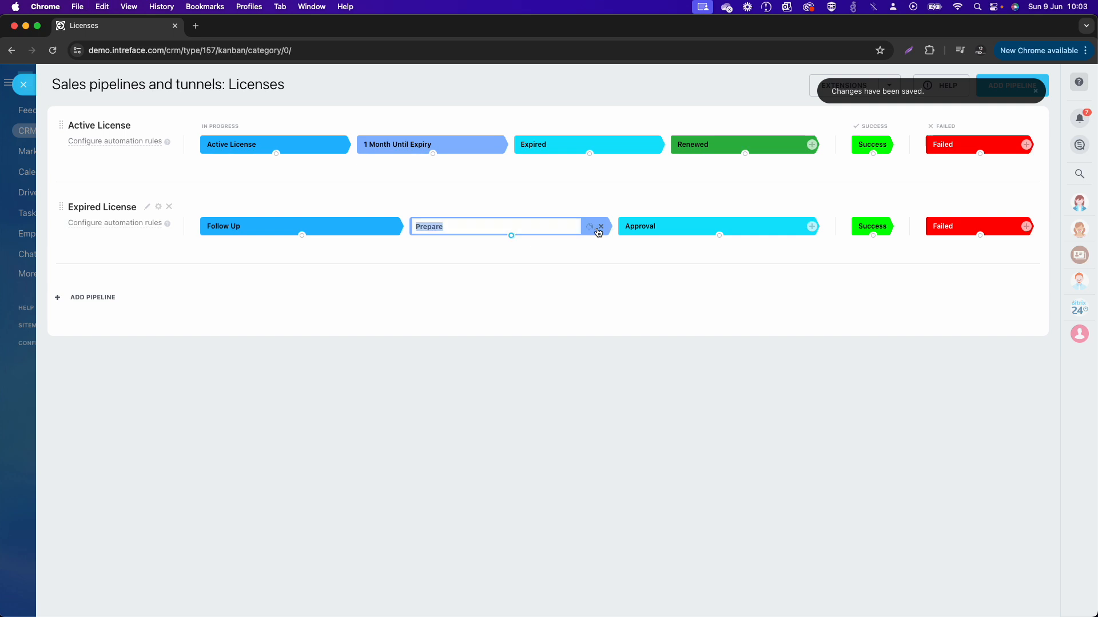
pyautogui.press('BackSpace')
pyautogui.press('BackSpace')
pyautogui.press('BackSpace')
pyautogui.press('BackSpace')
pyautogui.press('BackSpace')
pyautogui.press('BackSpace')
pyautogui.press('BackSpace')
pyautogui.write('Follow Up')
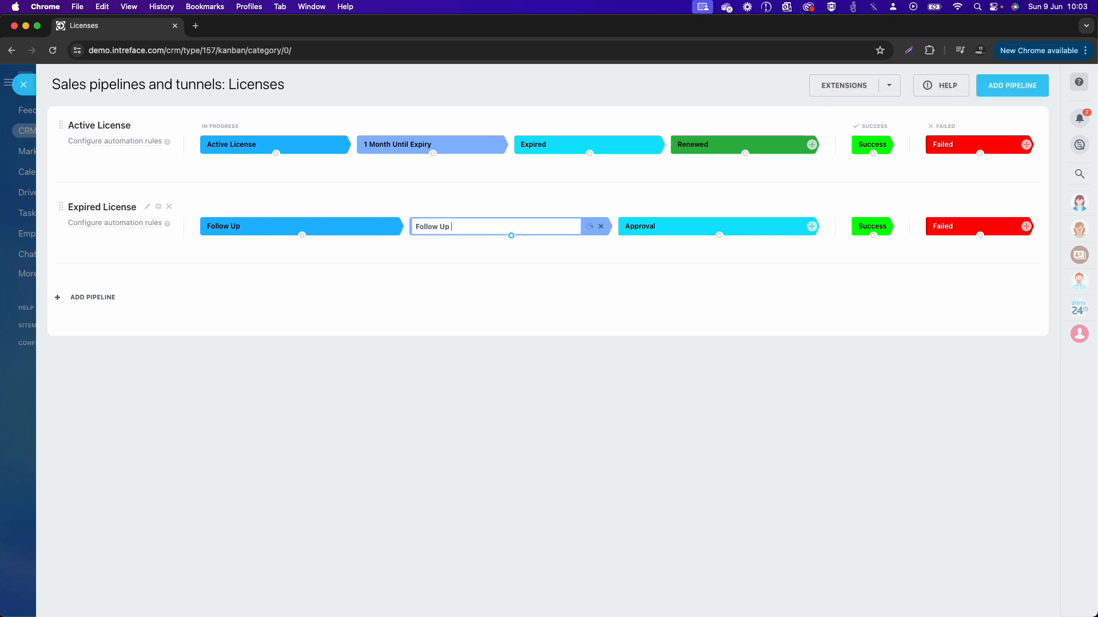
pyautogui.write(' Second')
pyautogui.press('Return')
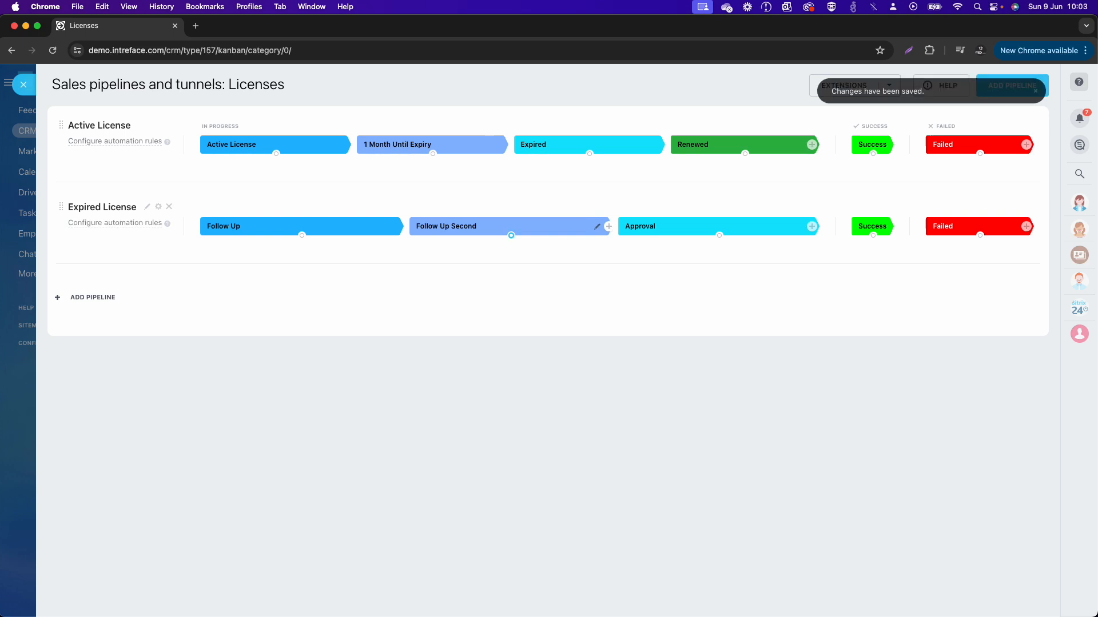
# Step: Delete the Approval stage from the Expired License pipeline
pyautogui.click(801, 228)
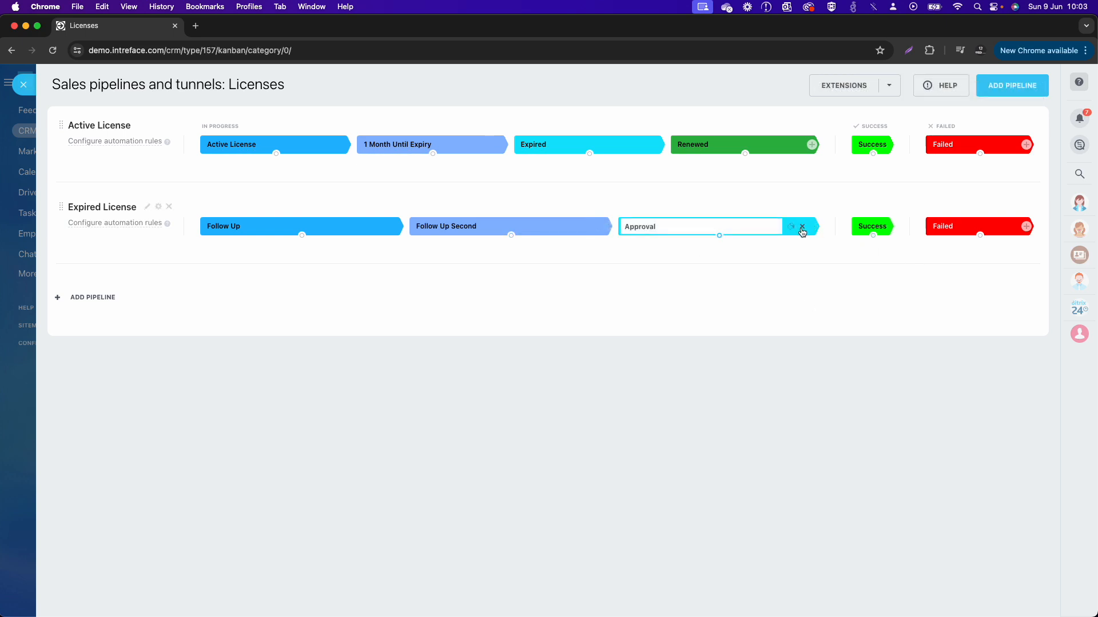
pyautogui.click(802, 227)
pyautogui.click(537, 371)
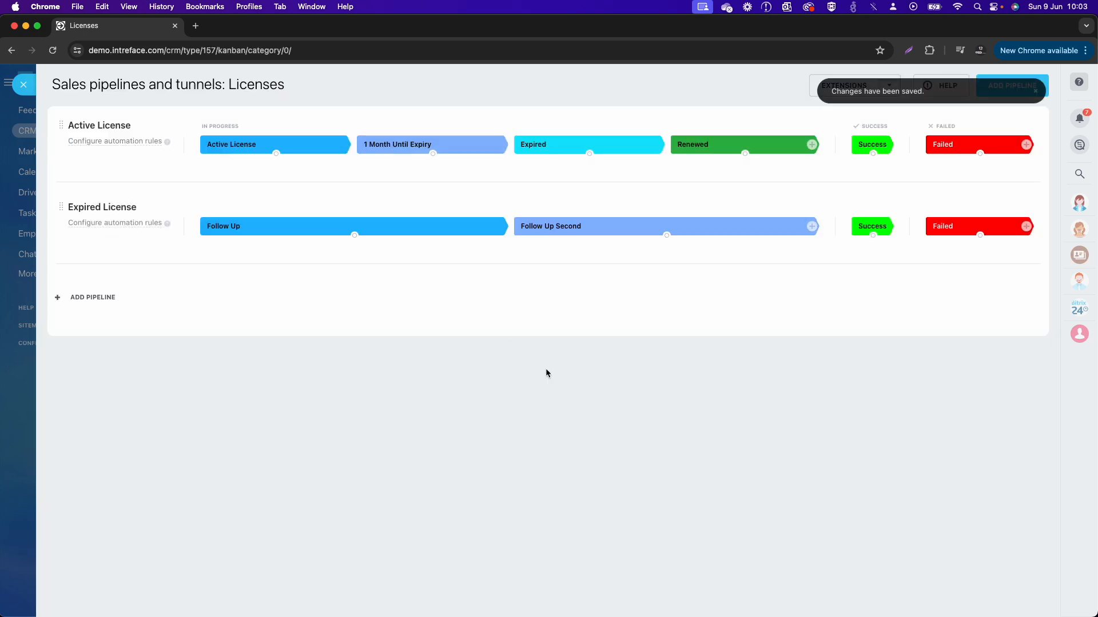
# Step: Delete the in-progress Renewed stage from the Active License pipeline
pyautogui.click(801, 148)
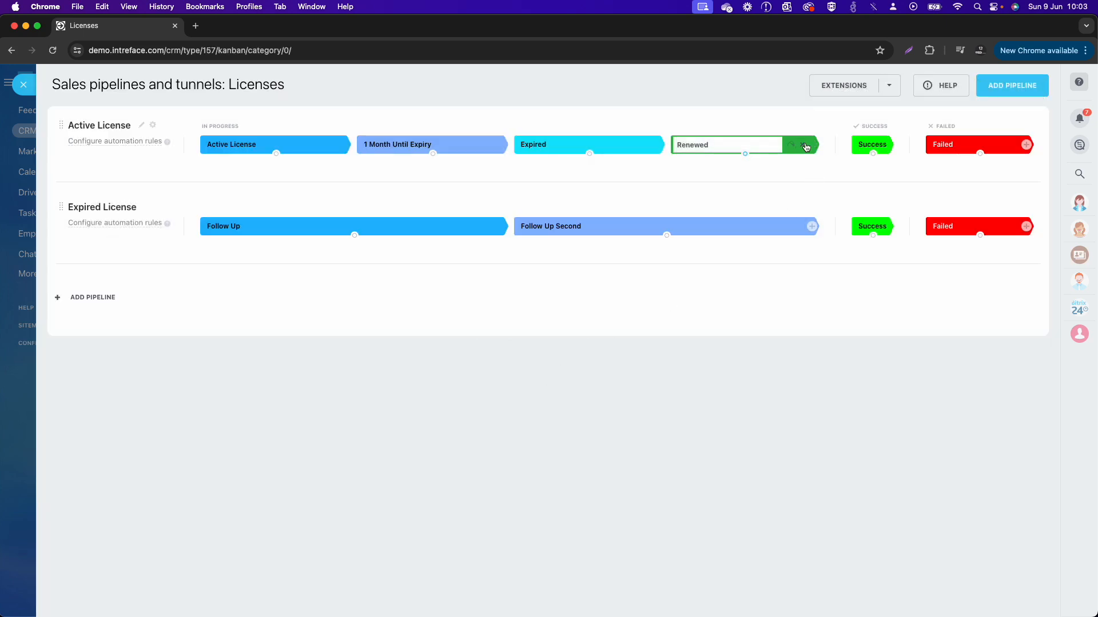
pyautogui.click(802, 145)
pyautogui.click(530, 368)
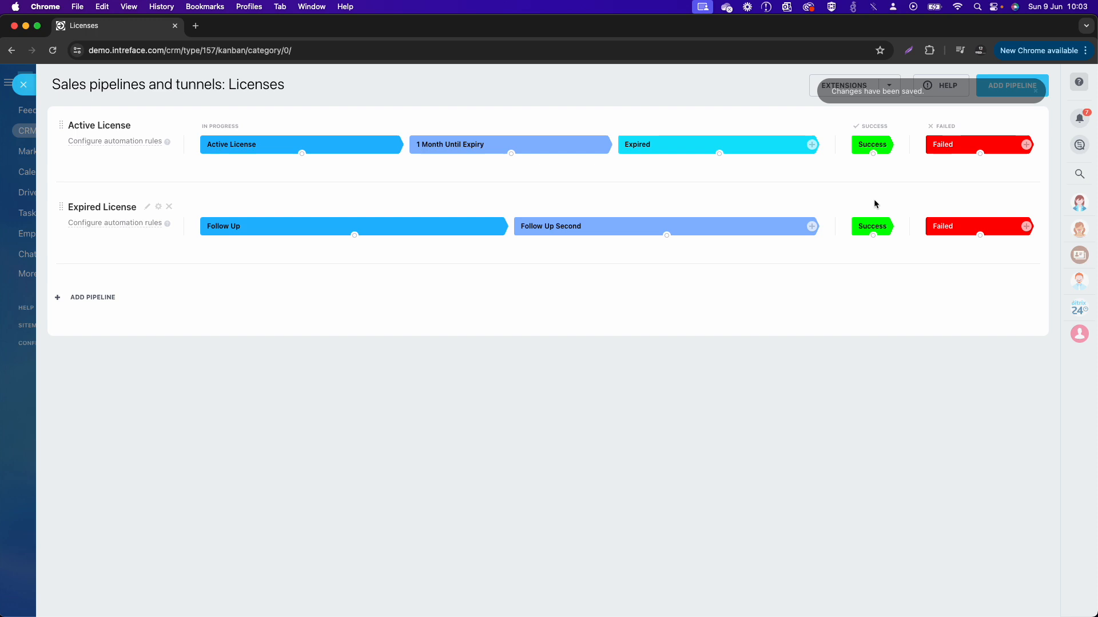
# Step: Rename the Success stage of the Active License pipeline as Renewed
pyautogui.click(889, 147)
pyautogui.doubleClick(888, 146)
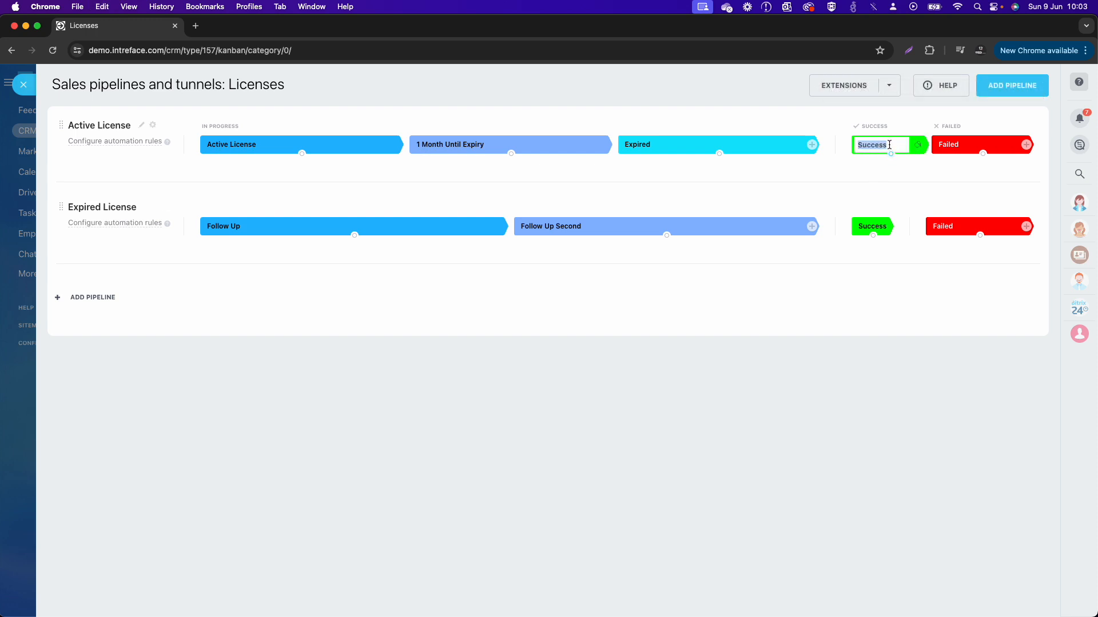
pyautogui.write('REnewed')
pyautogui.press('Return')
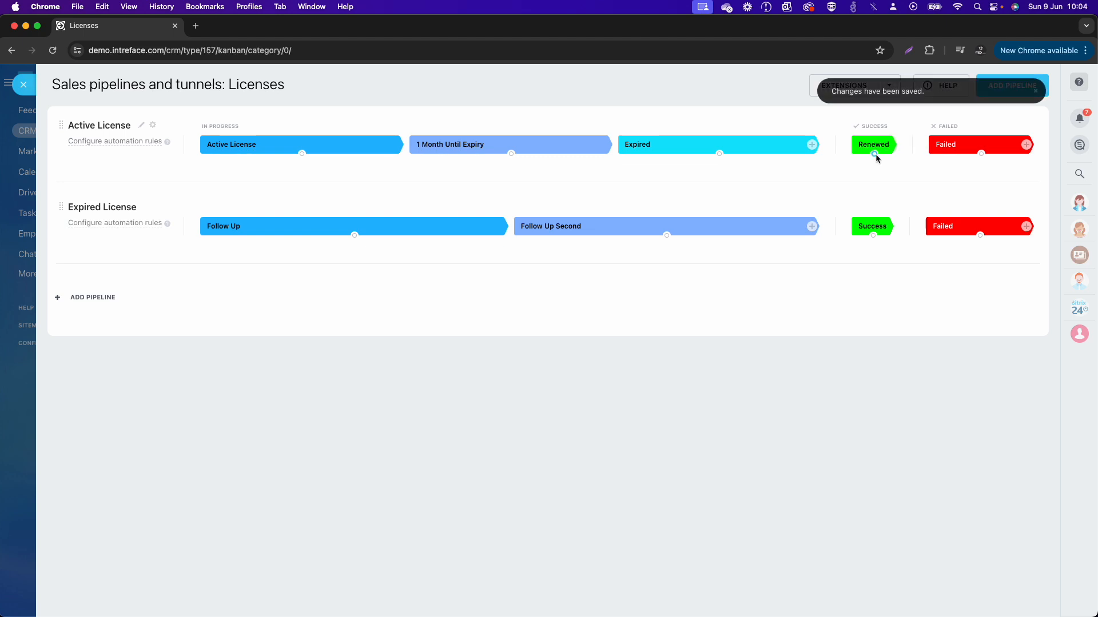
# Step: Create a tunnel from Expired in the Active License pipeline that immediately moves items to Follow Up in the Expired License pipeline
pyautogui.moveTo(875, 154); pyautogui.dragTo(298, 155)
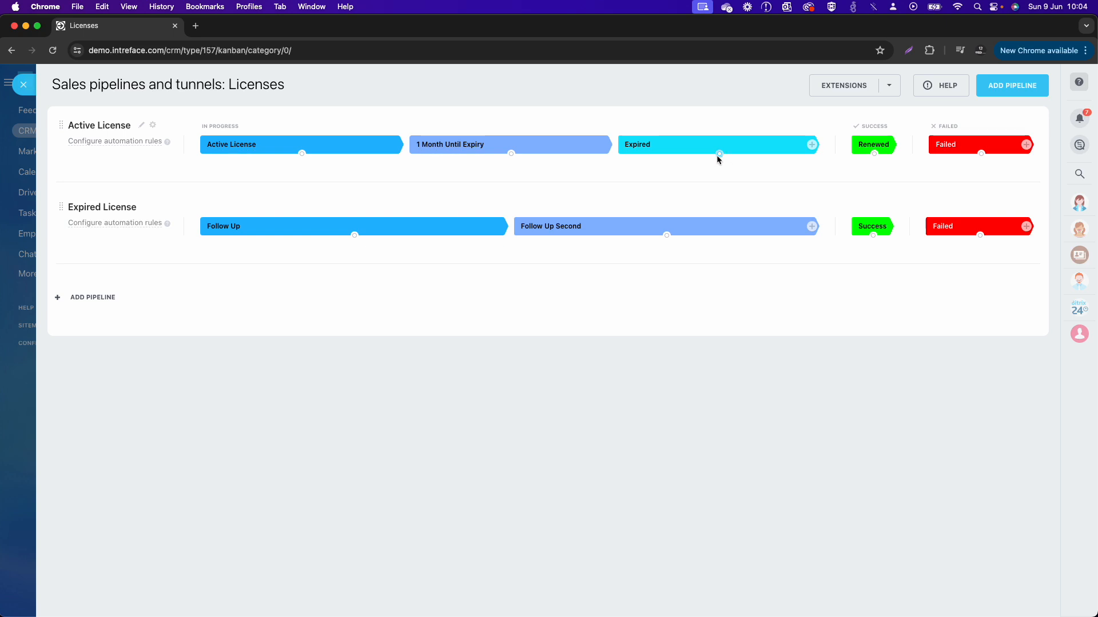
pyautogui.moveTo(718, 154); pyautogui.dragTo(354, 235)
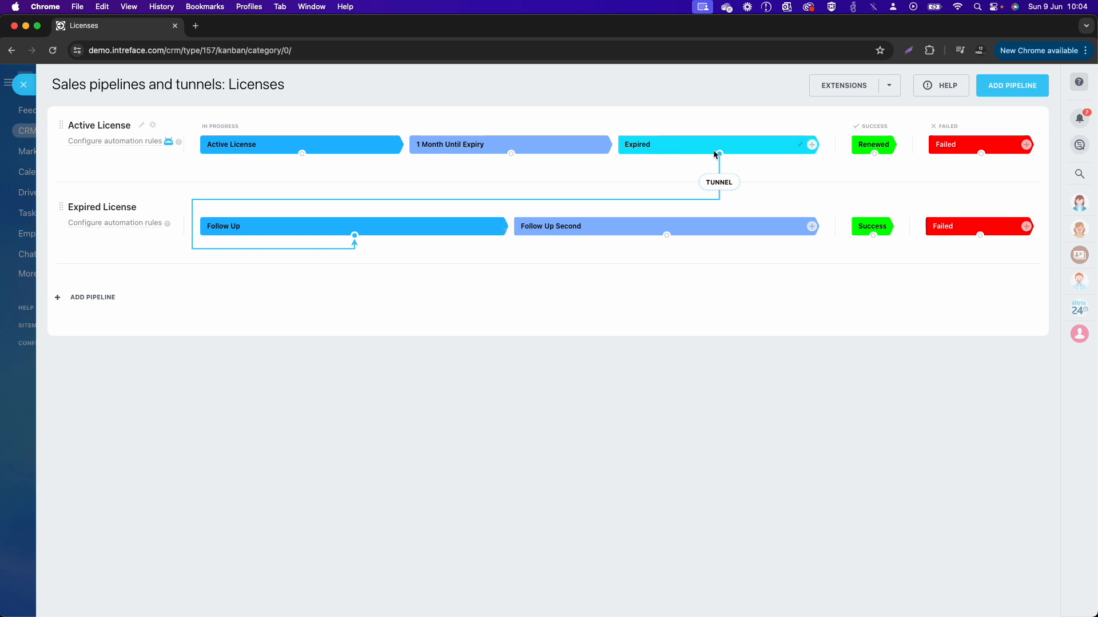
pyautogui.click(722, 191)
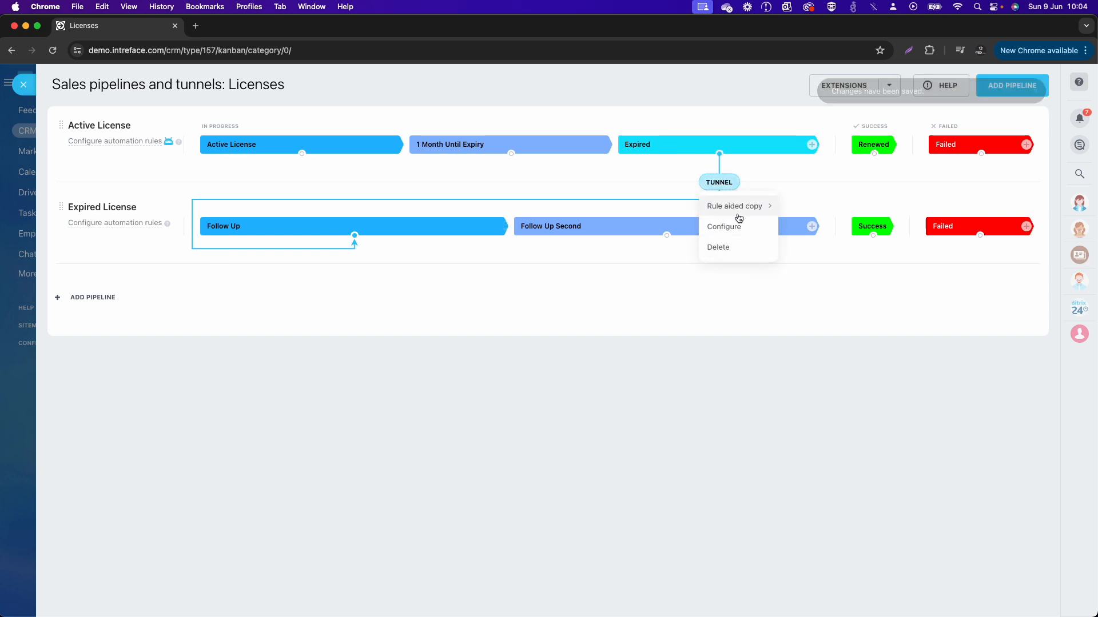
pyautogui.moveTo(737, 207)
pyautogui.click(793, 228)
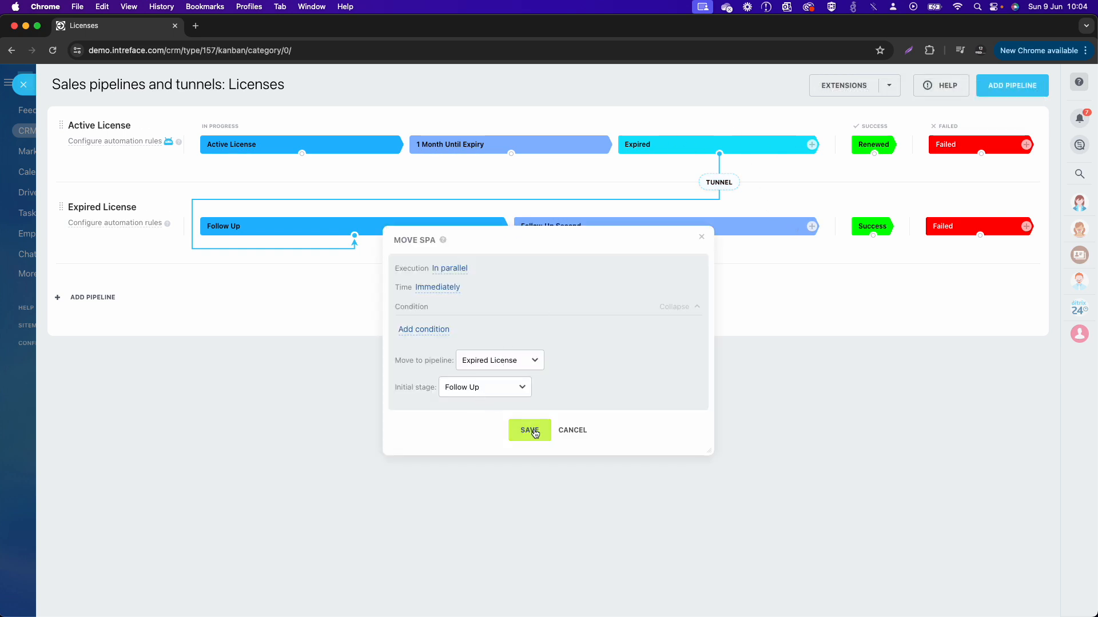
pyautogui.click(527, 431)
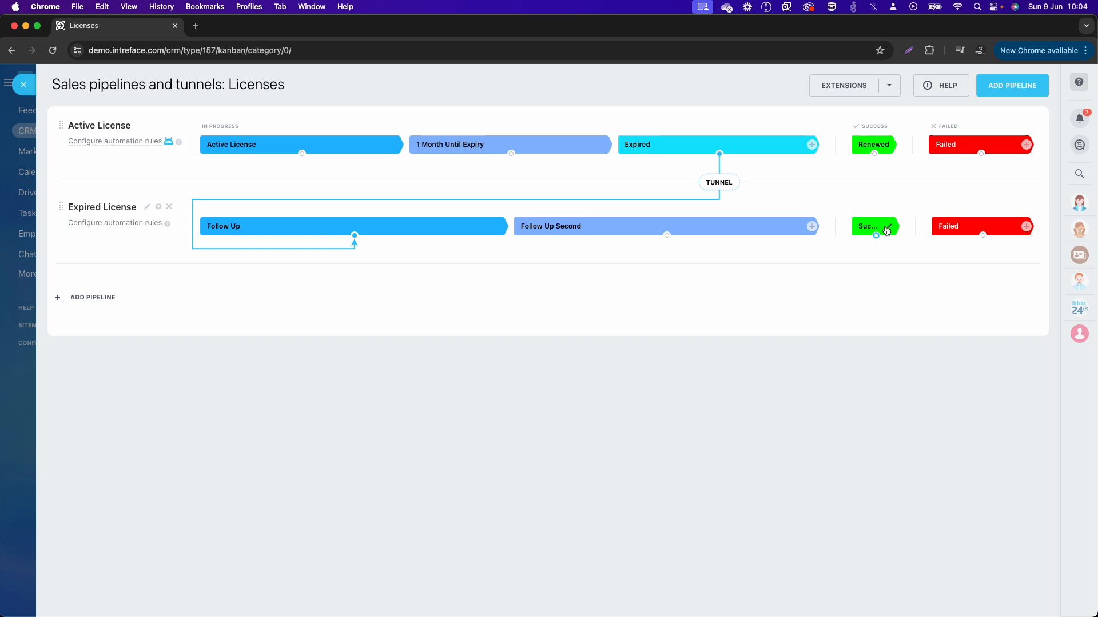
# Step: Rename the Success stage of the Expired License pipeline as Renewed
pyautogui.click(886, 229)
pyautogui.press('super+a')
pyautogui.write('Renew')
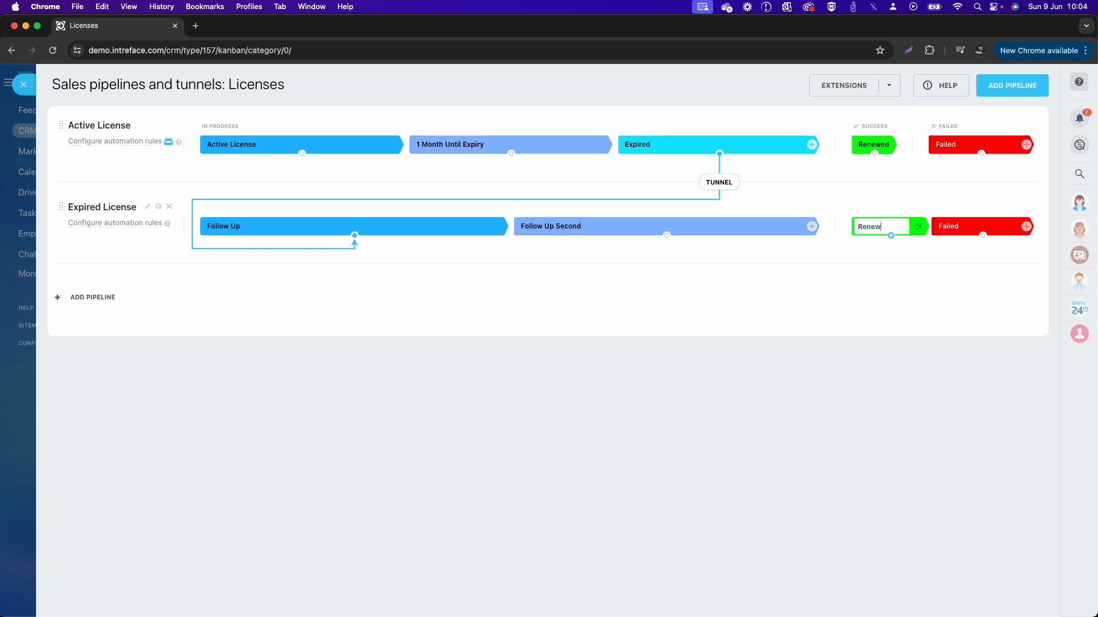
pyautogui.write('ed')
pyautogui.press('Return')
# Step: Rename the Failed stage of the Expired License pipeline as Cancelled
pyautogui.click(1016, 228)
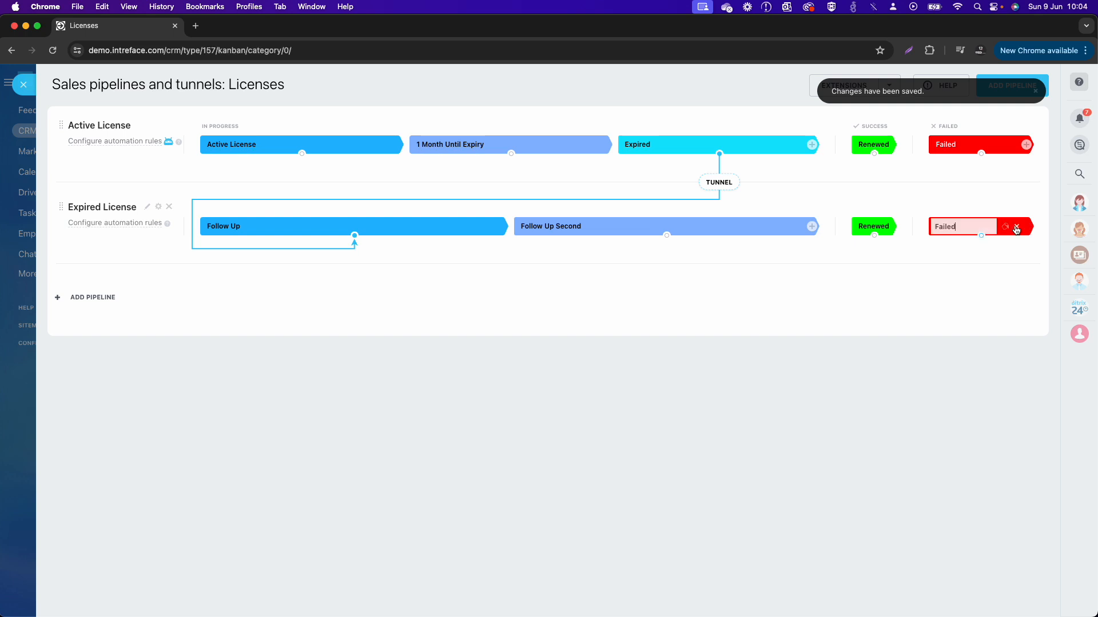
pyautogui.press('super+a')
pyautogui.write('Cancelle')
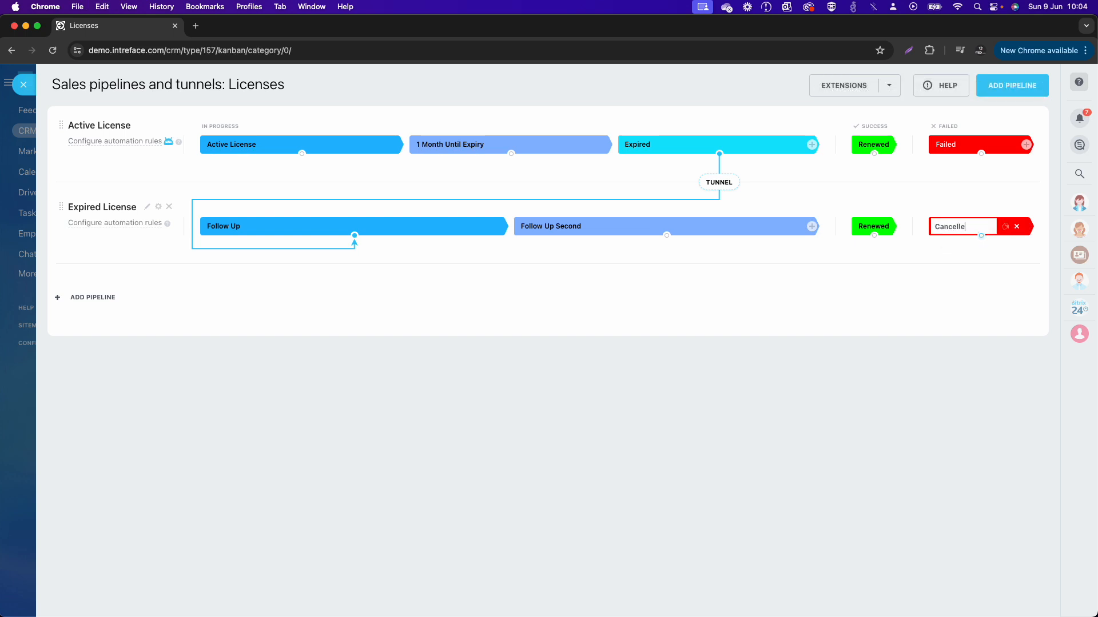
pyautogui.write('d')
pyautogui.press('Return')
# Step: Rename the Failed stage of the Active License pipeline as Cancelled
pyautogui.click(1015, 145)
pyautogui.press('super+a')
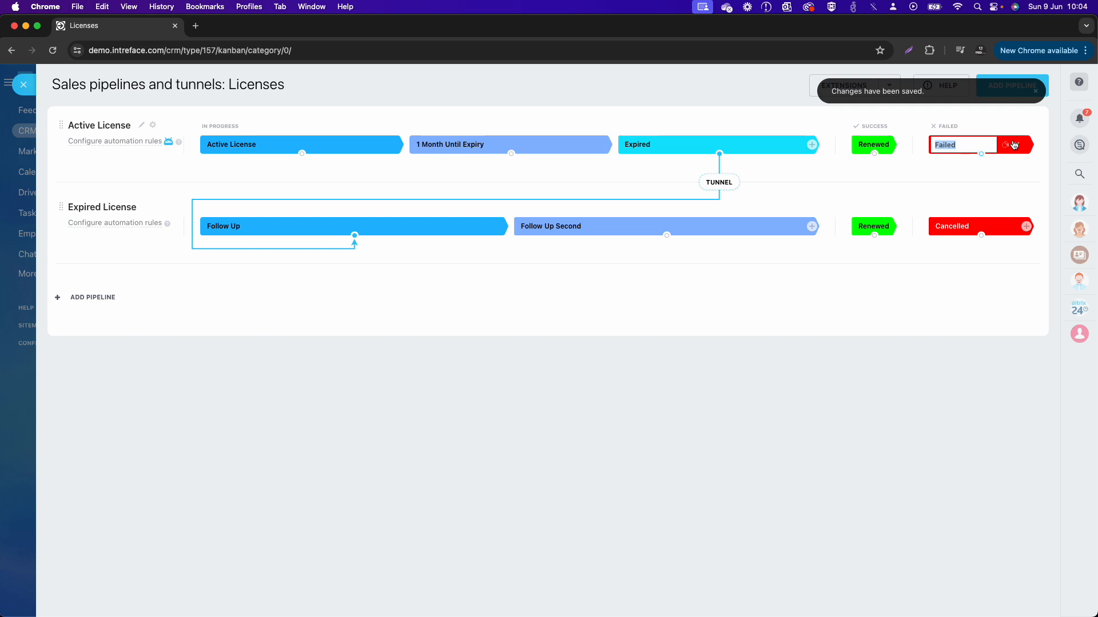
pyautogui.write('X')
pyautogui.write('ancel')
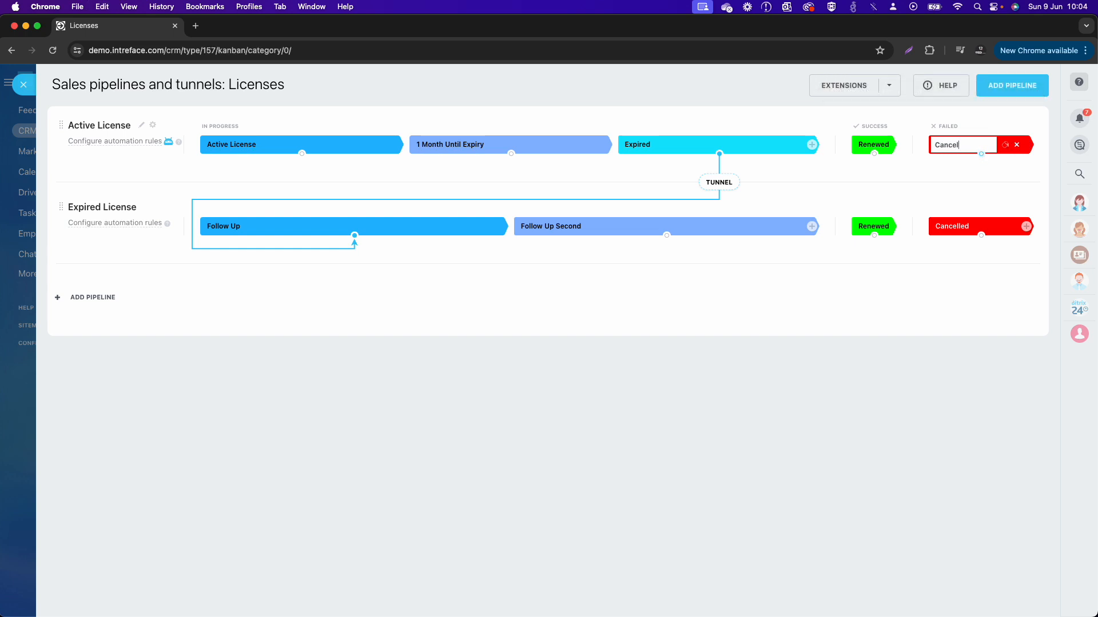
pyautogui.write('led')
pyautogui.press('Return')
# Step: Create a tunnel from Renewed in the Expired License pipeline to the first Active License stage and close the pipeline settings
pyautogui.moveTo(981, 235)
pyautogui.mouseDown()
pyautogui.moveTo(395, 378)
pyautogui.moveTo(343, 225)
pyautogui.moveTo(303, 153)
pyautogui.moveTo(922, 213)
pyautogui.moveTo(960, 239)
pyautogui.mouseUp()
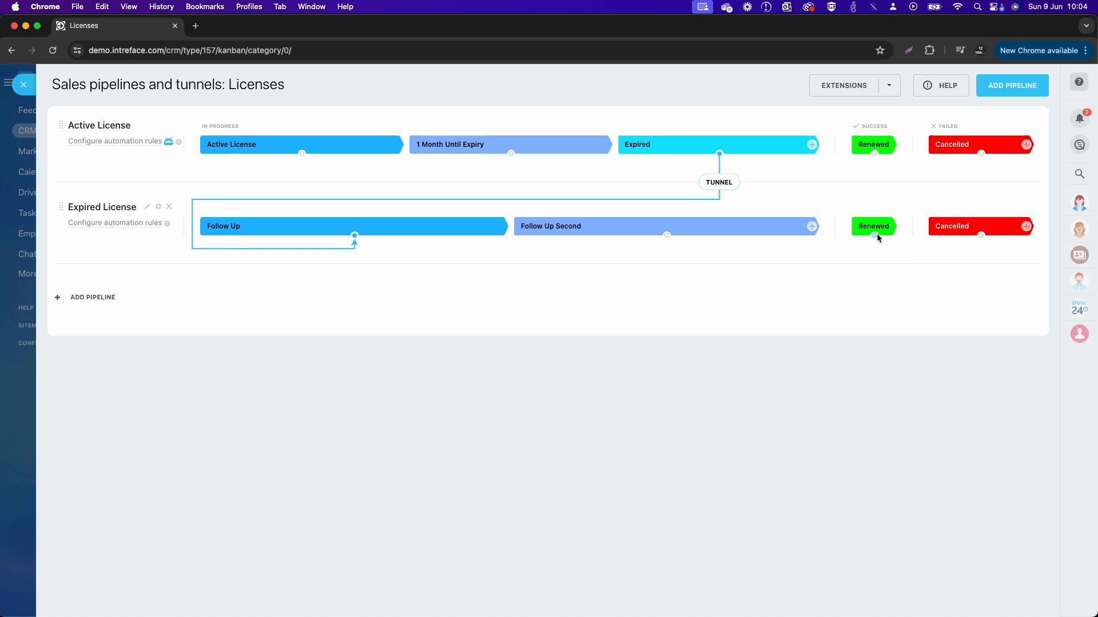
pyautogui.moveTo(808, 283); pyautogui.dragTo(307, 153)
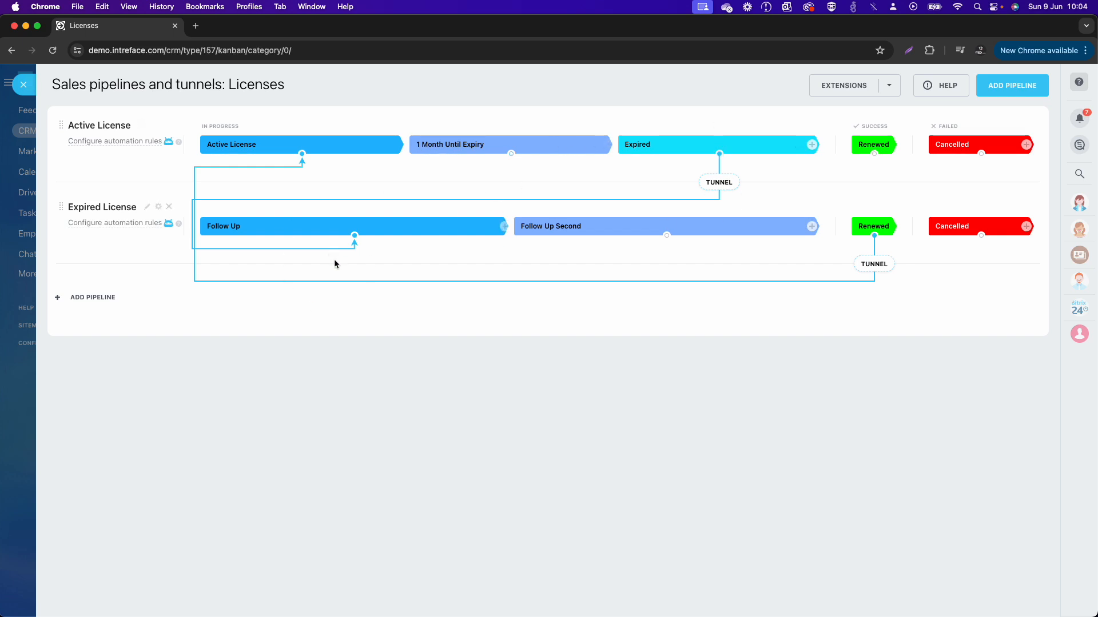
pyautogui.click(24, 85)
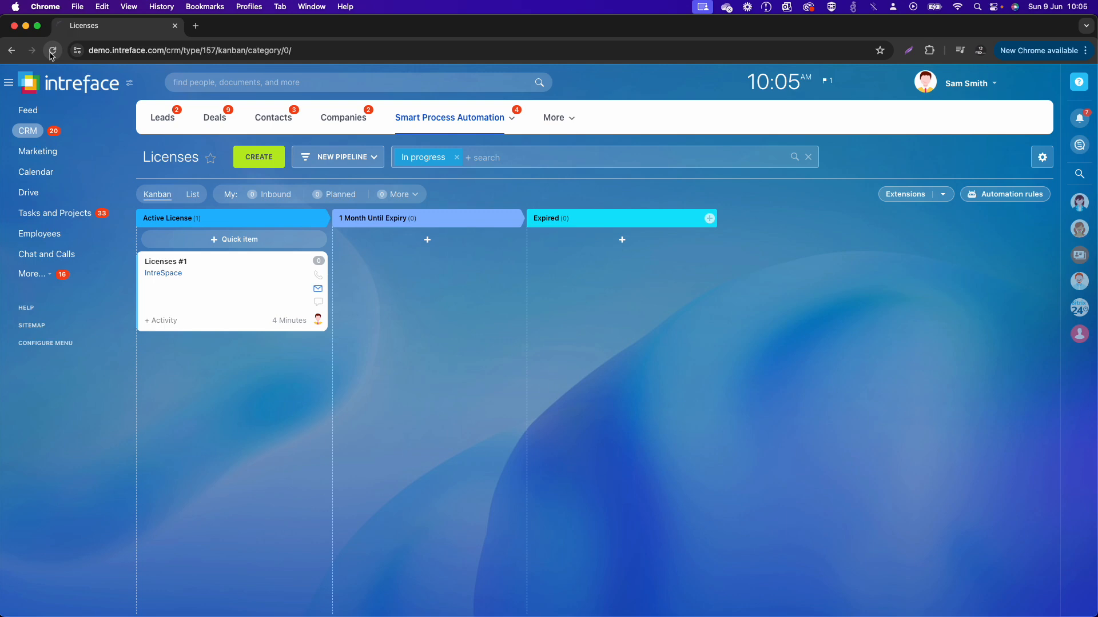
# Step: Open the automation rules of the Active License pipeline and add a Change stage rule to its Active License stage
pyautogui.click(340, 160)
pyautogui.click(427, 369)
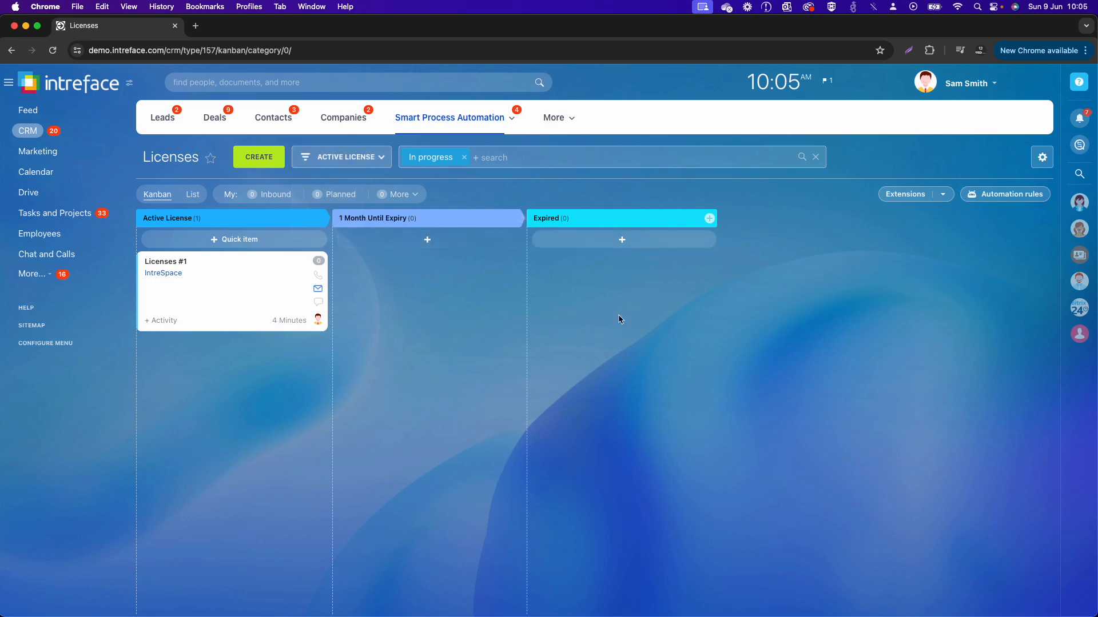
pyautogui.click(1011, 195)
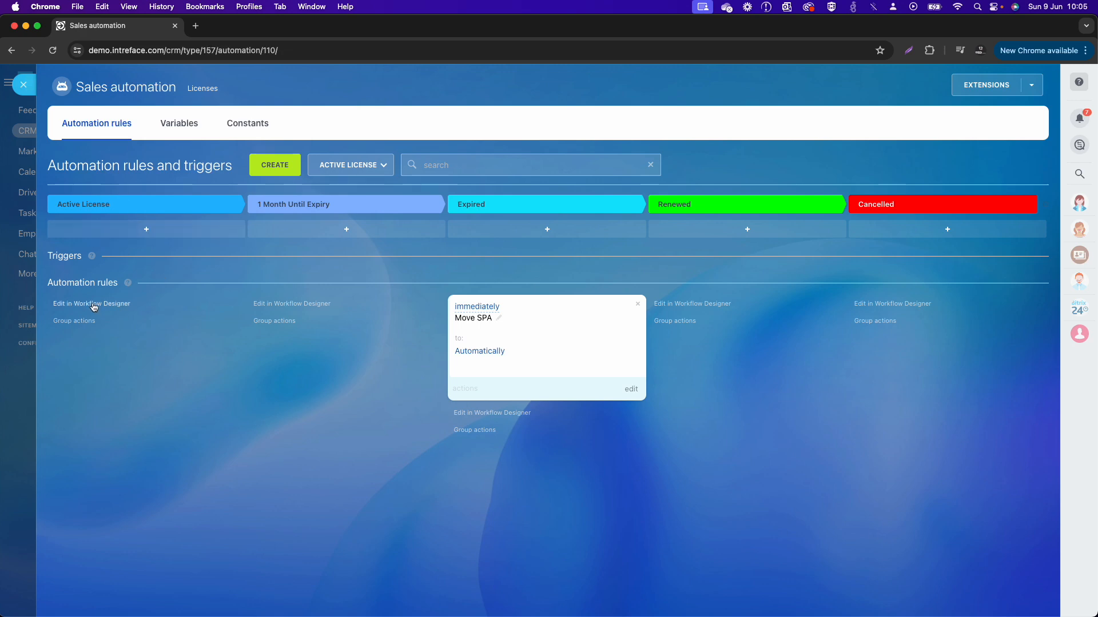
pyautogui.click(277, 175)
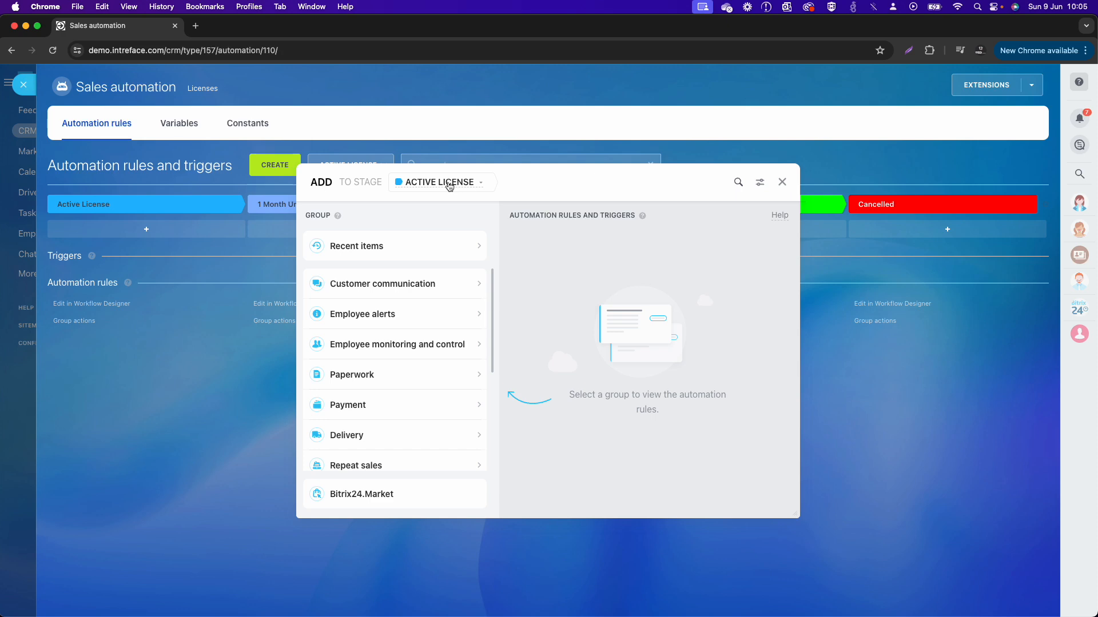
pyautogui.click(449, 184)
pyautogui.click(441, 201)
pyautogui.click(738, 182)
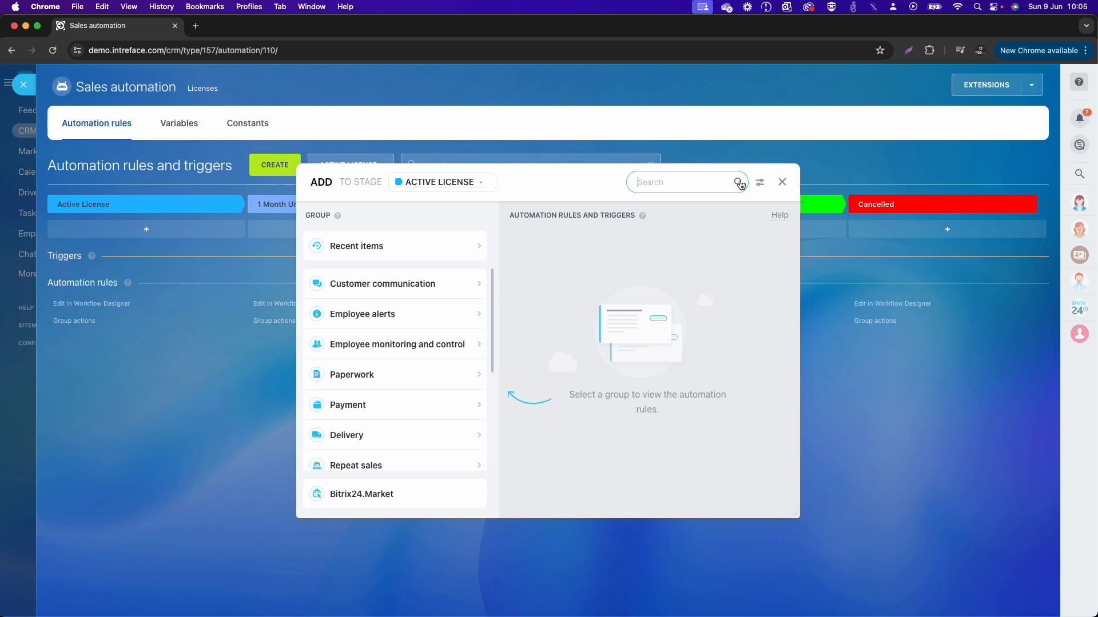
pyautogui.write('move')
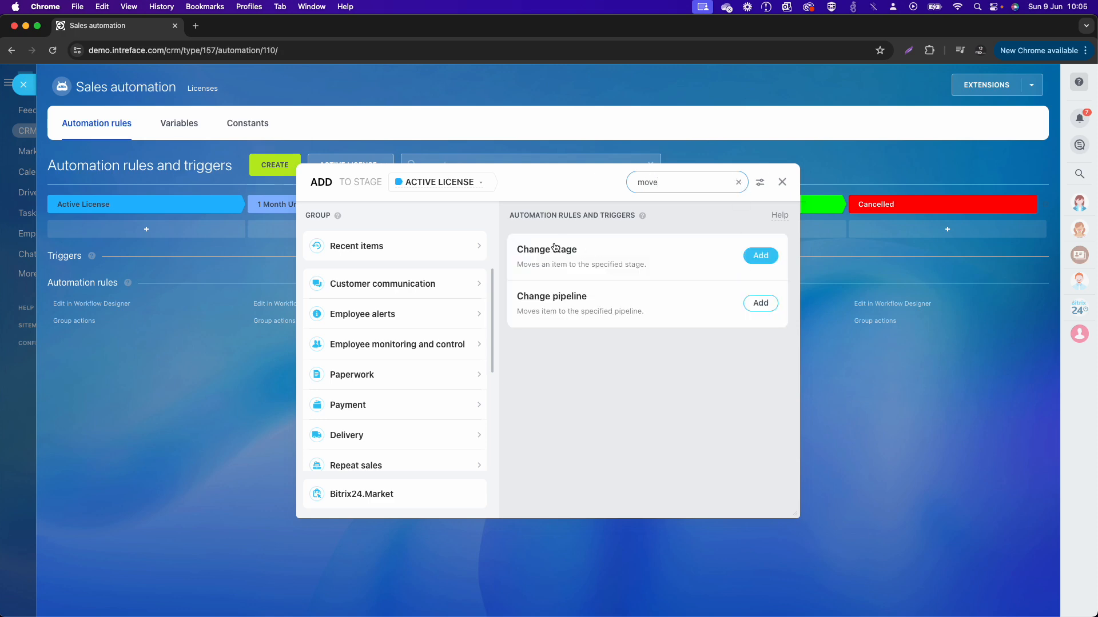
pyautogui.click(760, 255)
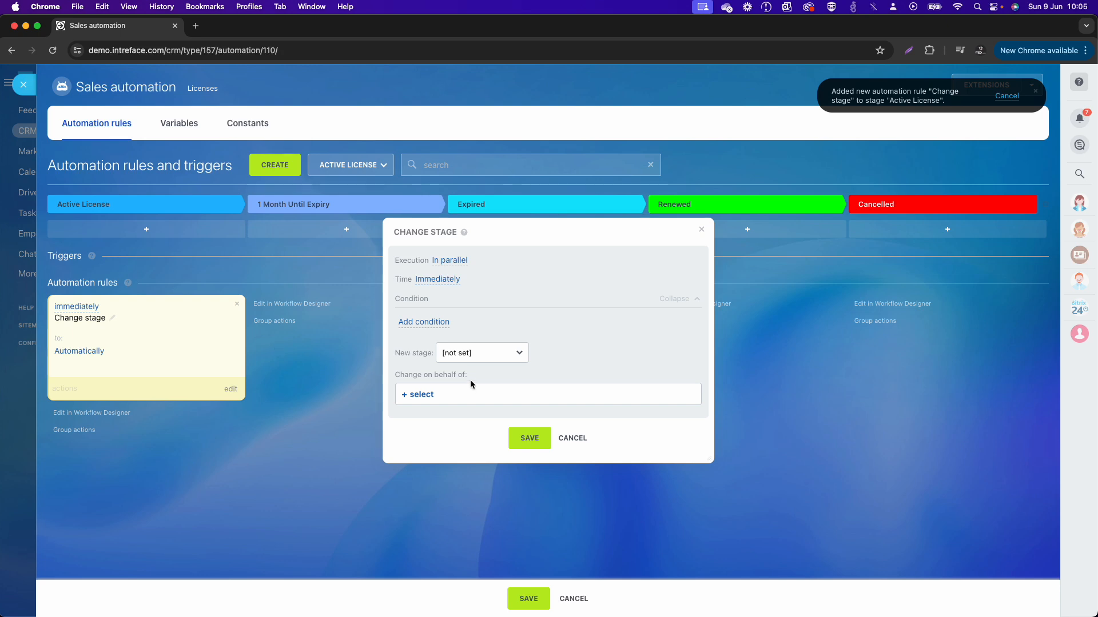
# Step: Set the Change stage rule to run 30 days before the License Expiry Date
pyautogui.click(438, 280)
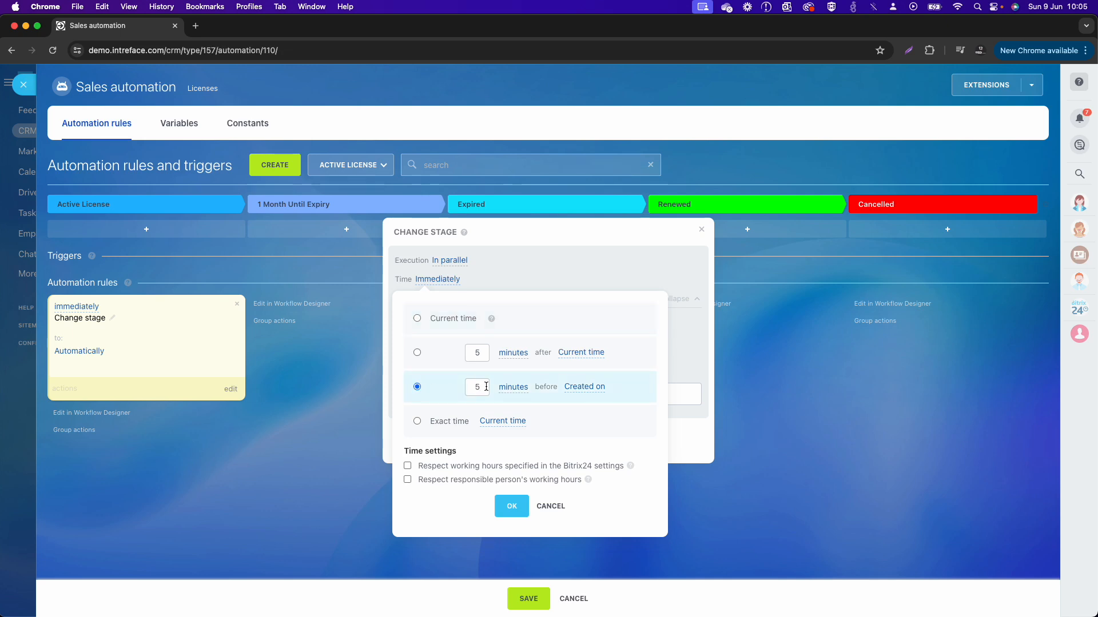
pyautogui.moveTo(486, 386); pyautogui.dragTo(454, 390)
pyautogui.write('30')
pyautogui.click(515, 388)
pyautogui.click(523, 447)
pyautogui.click(570, 387)
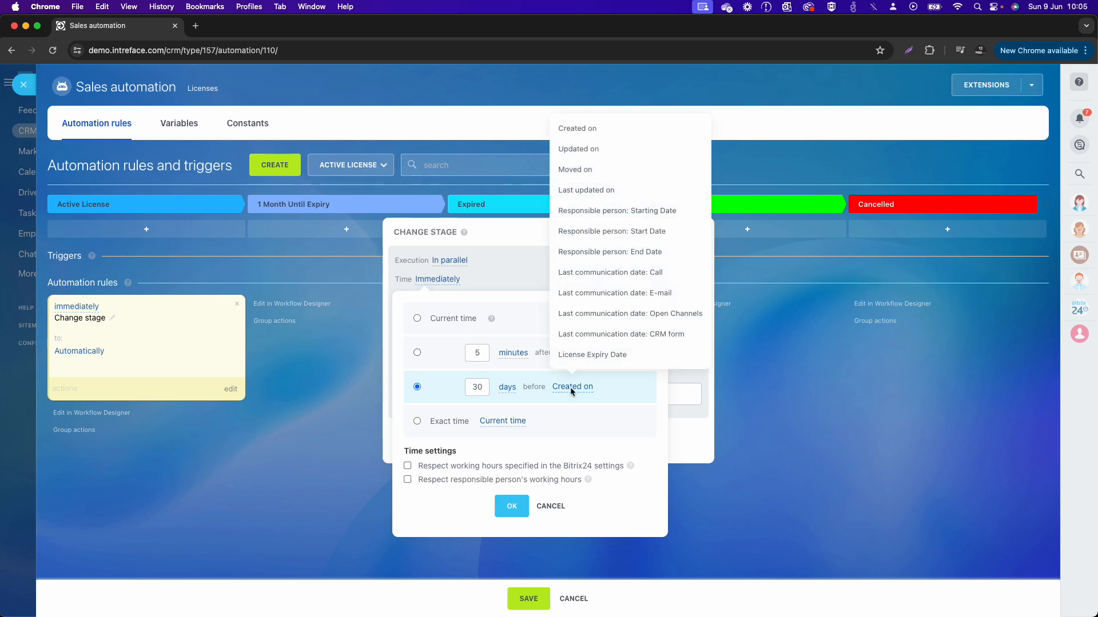
pyautogui.click(586, 355)
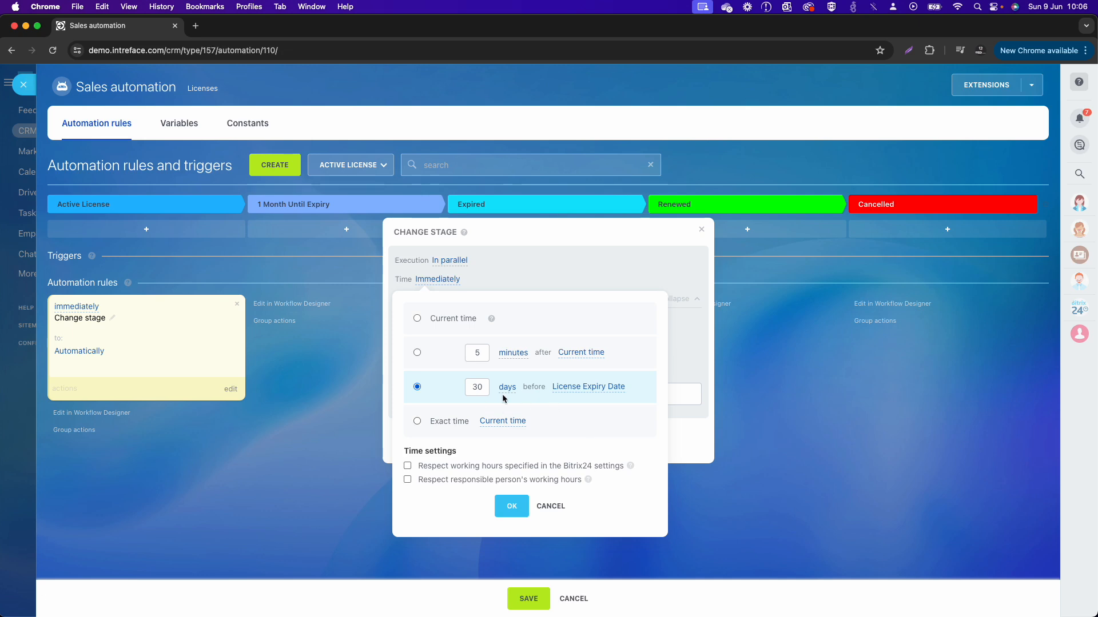
pyautogui.click(512, 507)
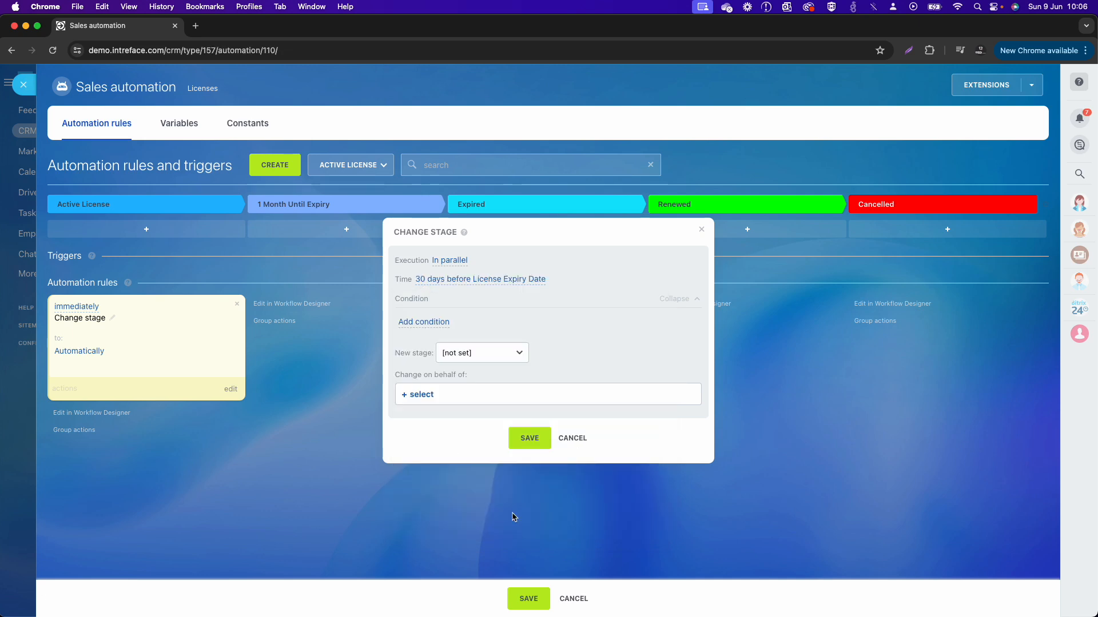
# Step: Choose the target stage for the Change stage rule and save the rule's settings
pyautogui.click(457, 352)
pyautogui.click(462, 378)
pyautogui.click(530, 439)
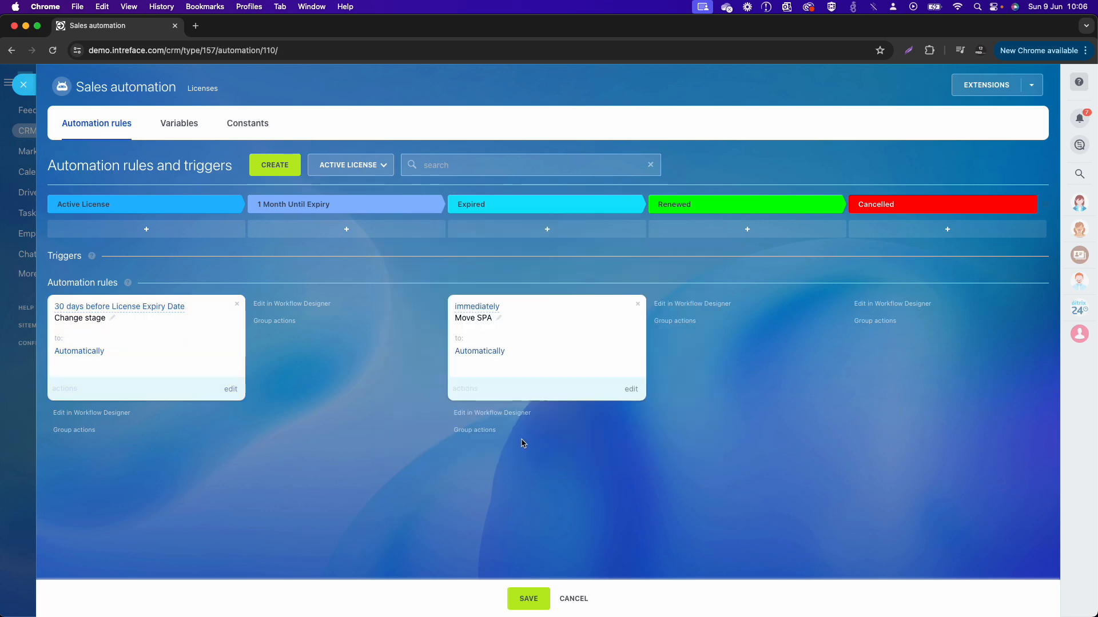
# Step: Rename the Change stage rule in the Active License stage to "Move to 1 Until Expiry"
pyautogui.click(113, 318)
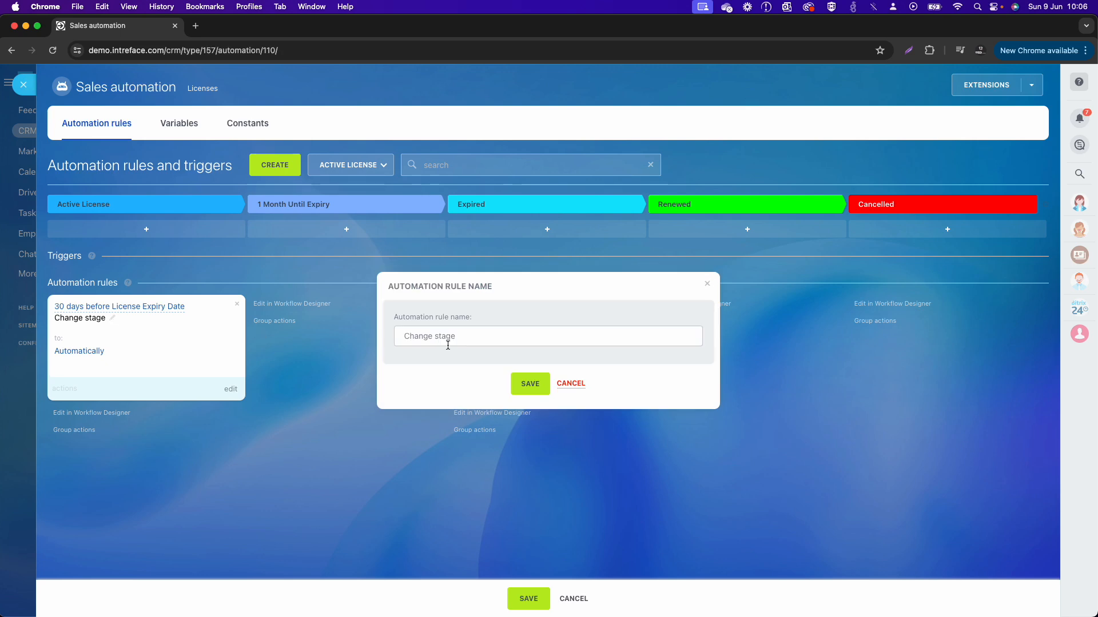
pyautogui.write('Mocv')
pyautogui.write('e')
pyautogui.press('BackSpace')
pyautogui.press('BackSpace')
pyautogui.press('BackSpace')
pyautogui.write('ve to 1')
pyautogui.press('capslock')
pyautogui.write('Unit')
pyautogui.press('BackSpace')
pyautogui.press('BackSpace')
pyautogui.write('t')
pyautogui.click(530, 384)
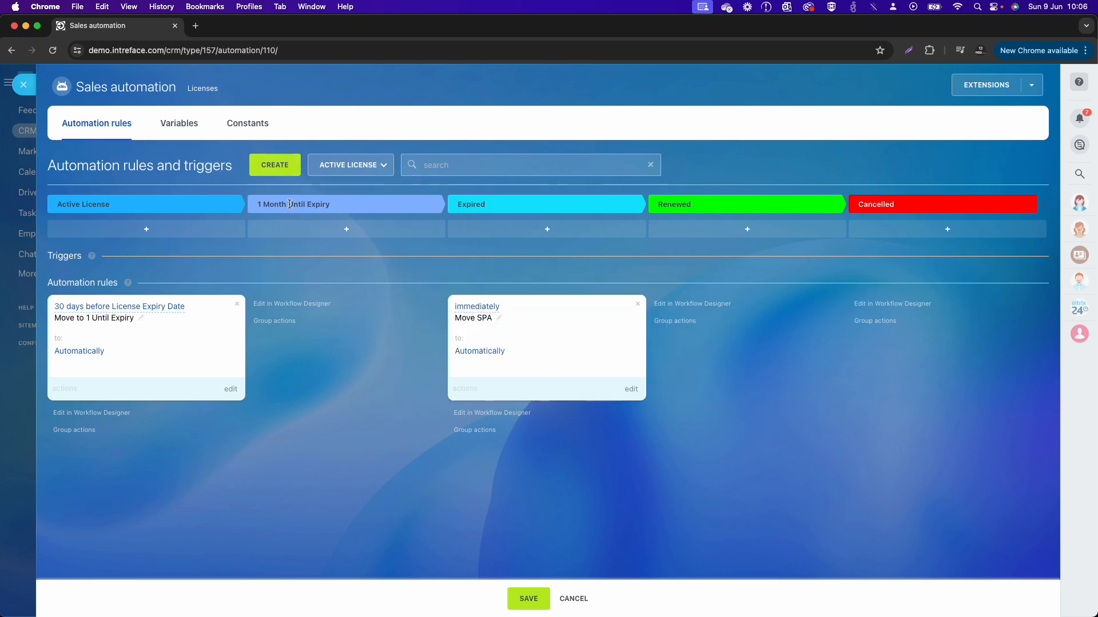
# Step: Add a Change stage rule to the 1 Month Until Expiry stage
pyautogui.click(276, 170)
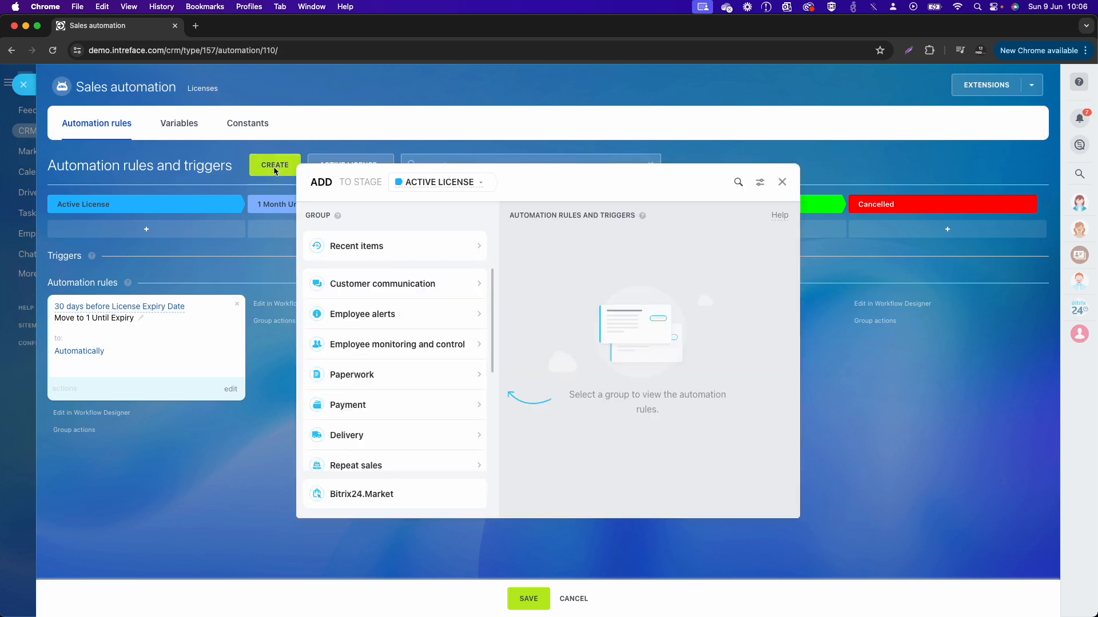
pyautogui.click(440, 189)
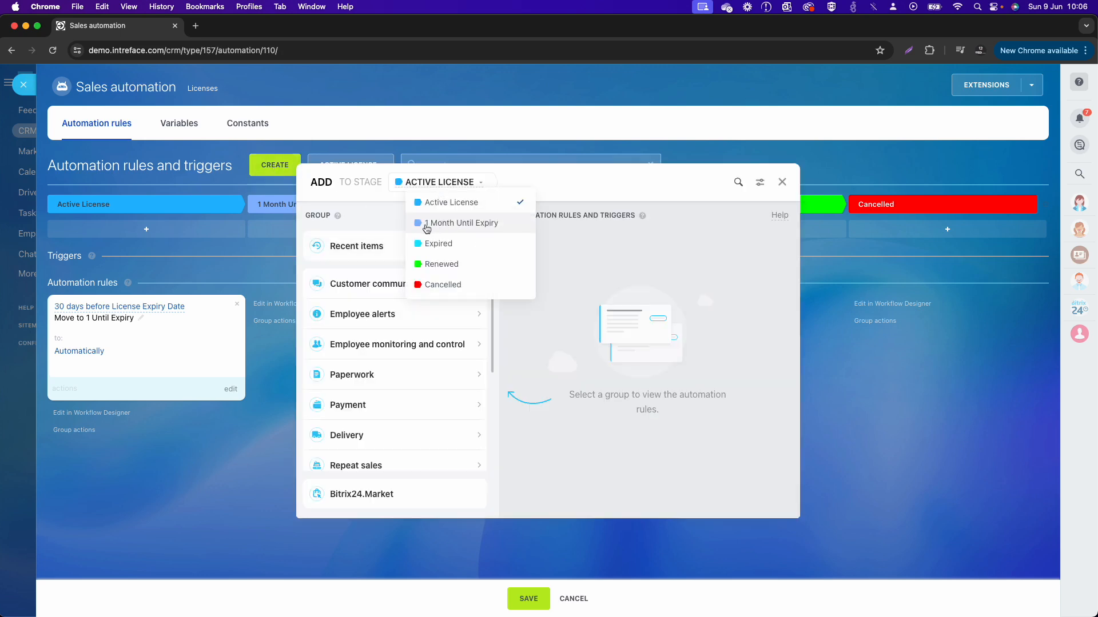
pyautogui.click(447, 229)
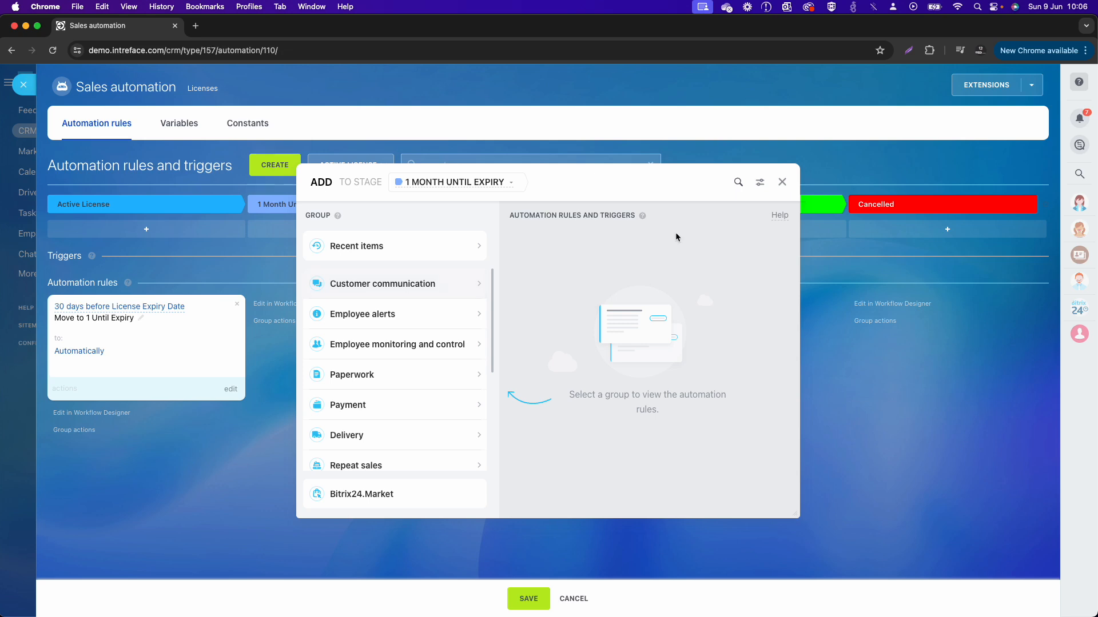
pyautogui.click(739, 183)
pyautogui.write('moce')
pyautogui.press('BackSpace')
pyautogui.press('BackSpace')
pyautogui.write('ve')
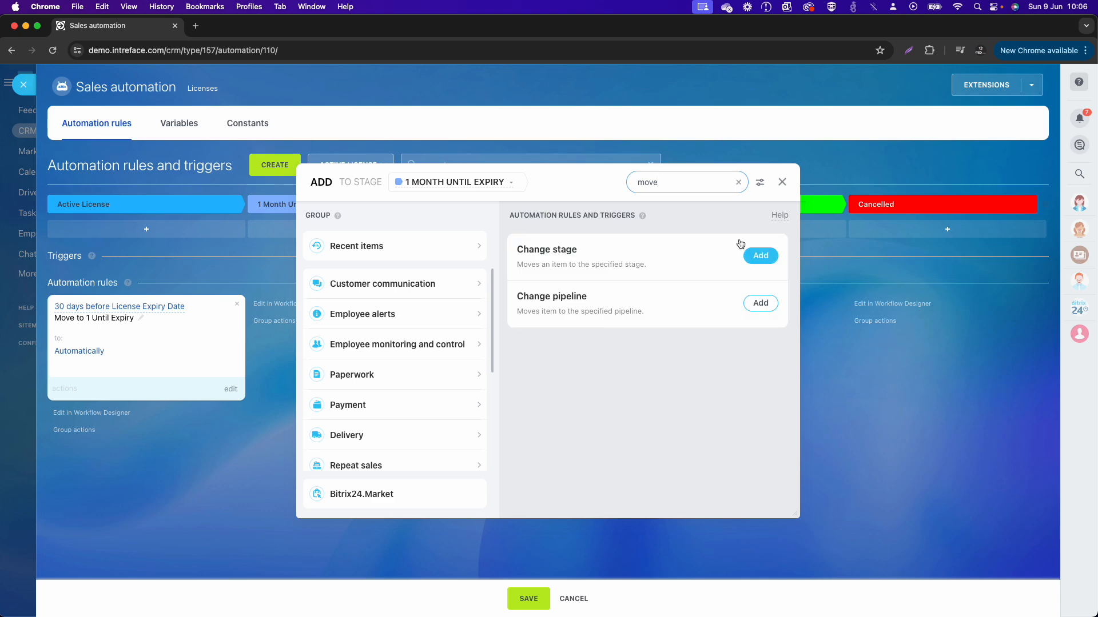
pyautogui.click(762, 256)
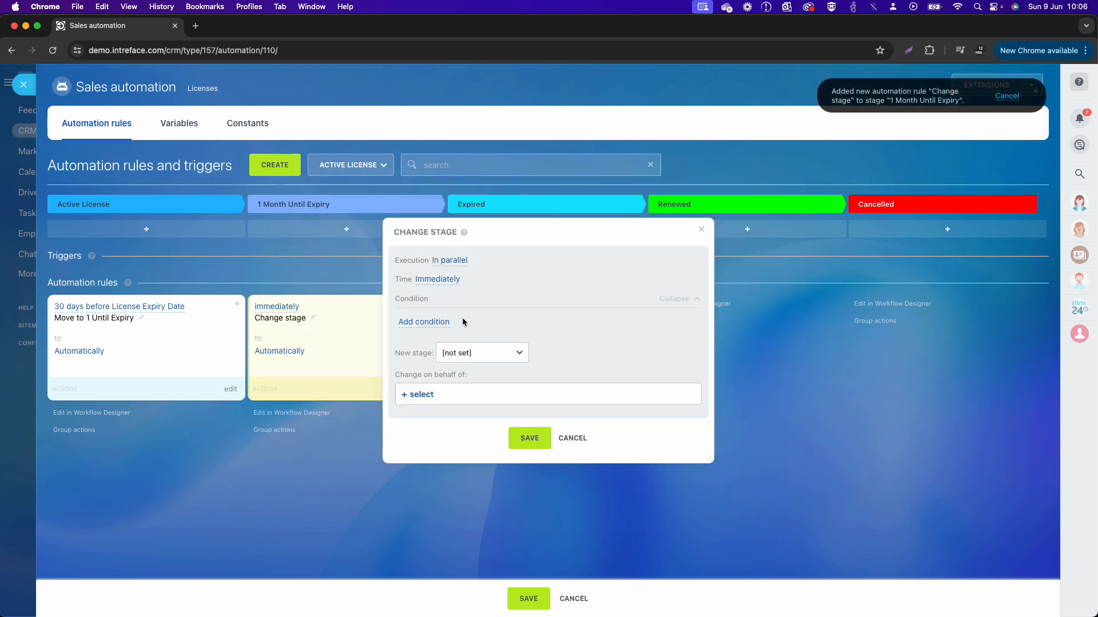
# Step: Set the new rule to run at the exact License Expiry Date with Expired as the new stage, and save it
pyautogui.click(438, 283)
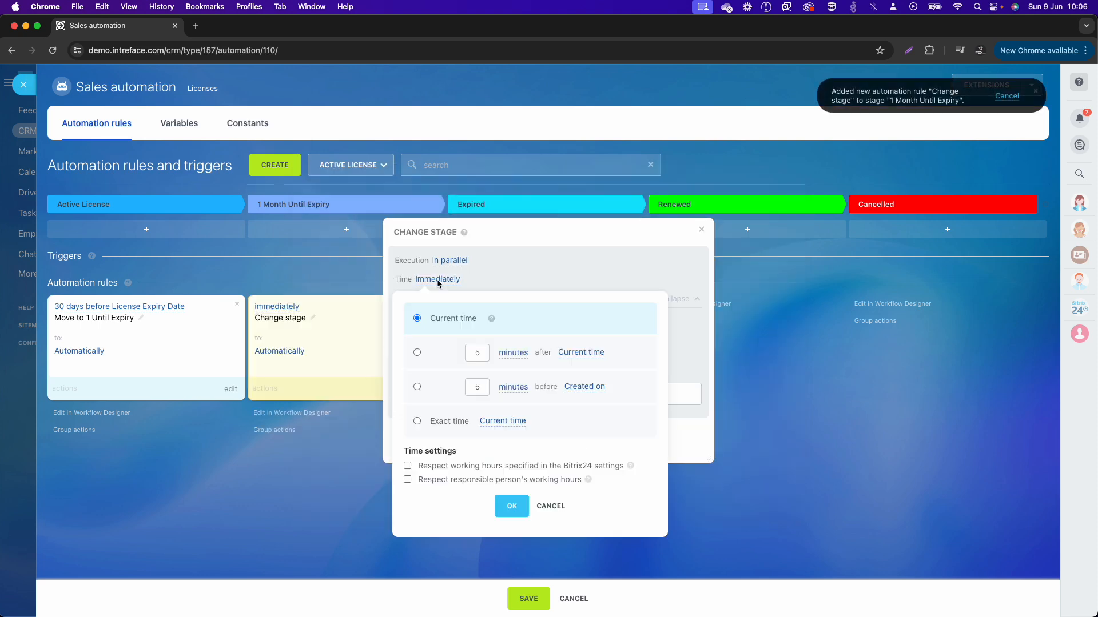
pyautogui.click(417, 420)
pyautogui.click(502, 423)
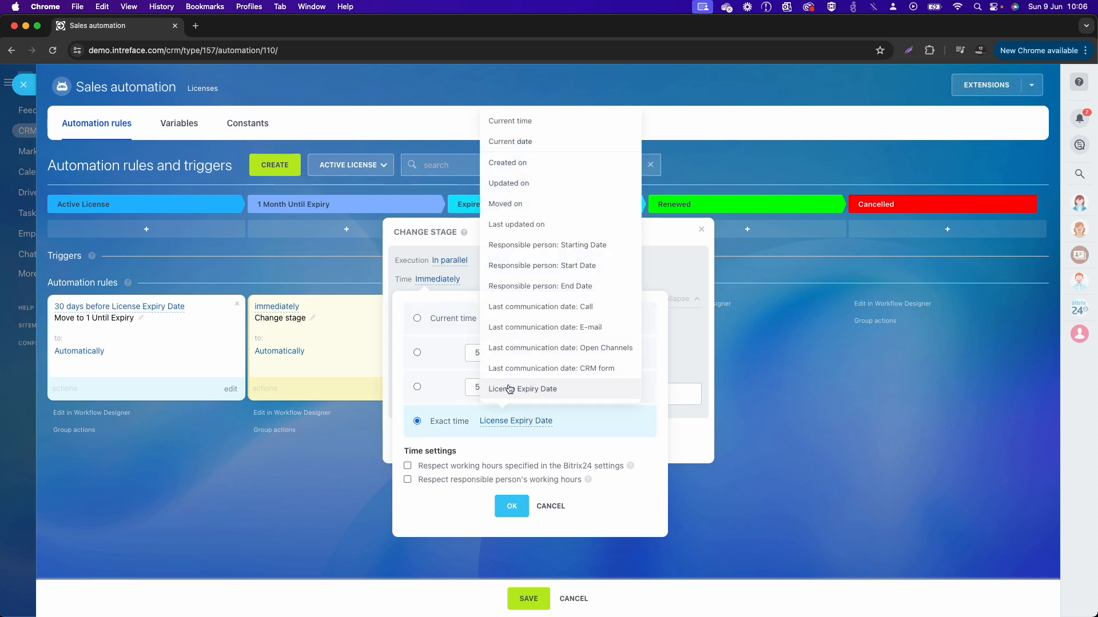
pyautogui.click(506, 388)
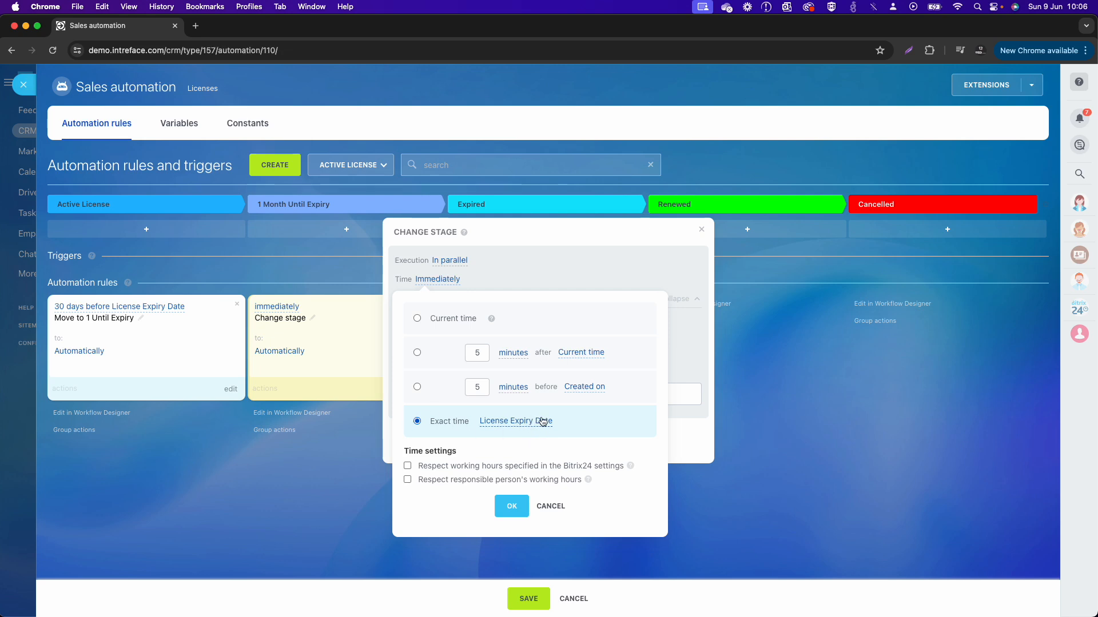
pyautogui.click(512, 506)
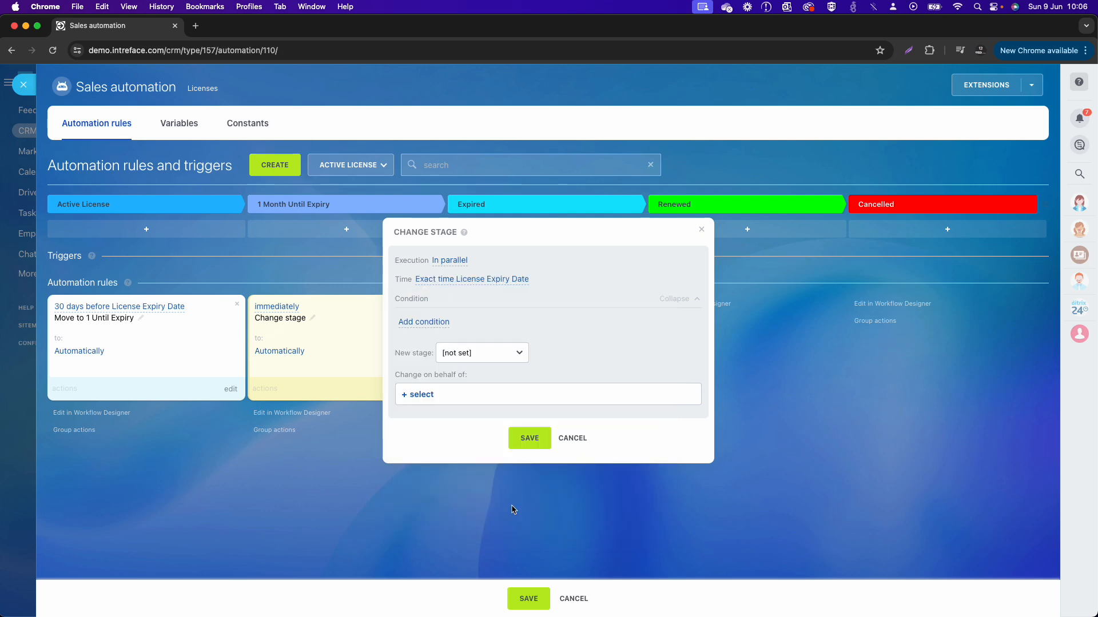
pyautogui.click(486, 363)
pyautogui.click(485, 391)
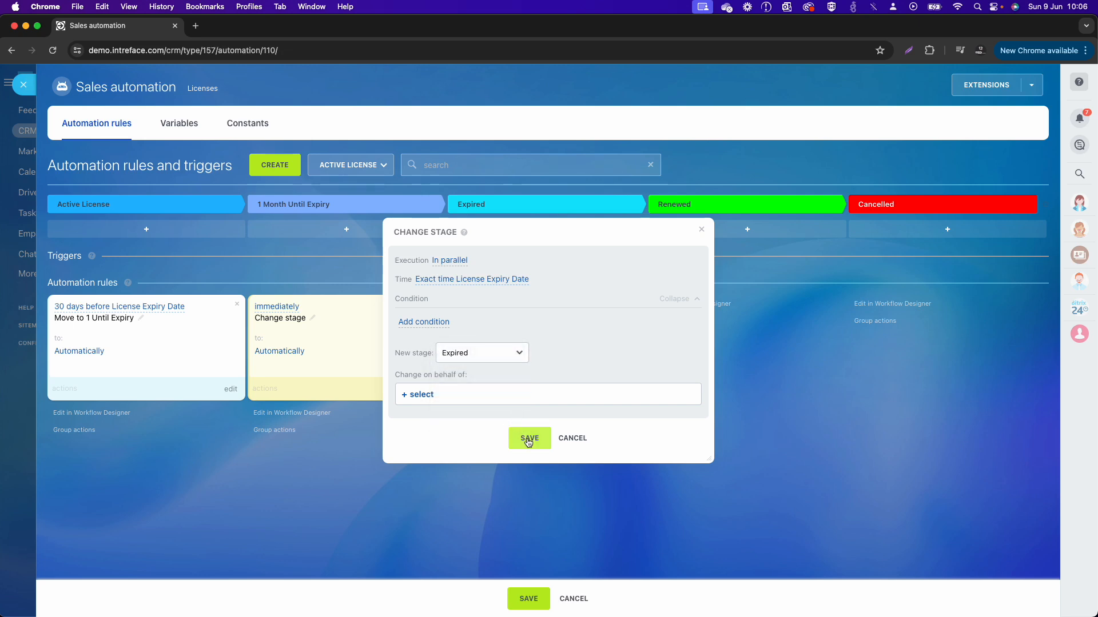
pyautogui.click(529, 439)
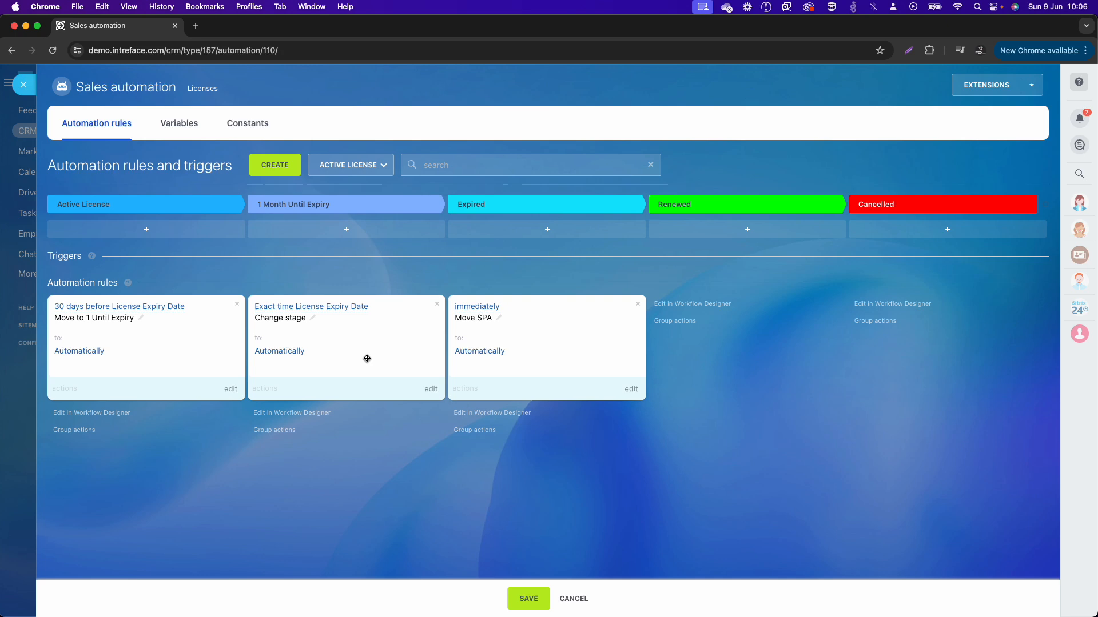
# Step: Rename the Change stage rule in the 1 Month Until Expiry stage to "Expired License"
pyautogui.click(310, 319)
pyautogui.moveTo(472, 339); pyautogui.dragTo(379, 338)
pyautogui.write('Ex')
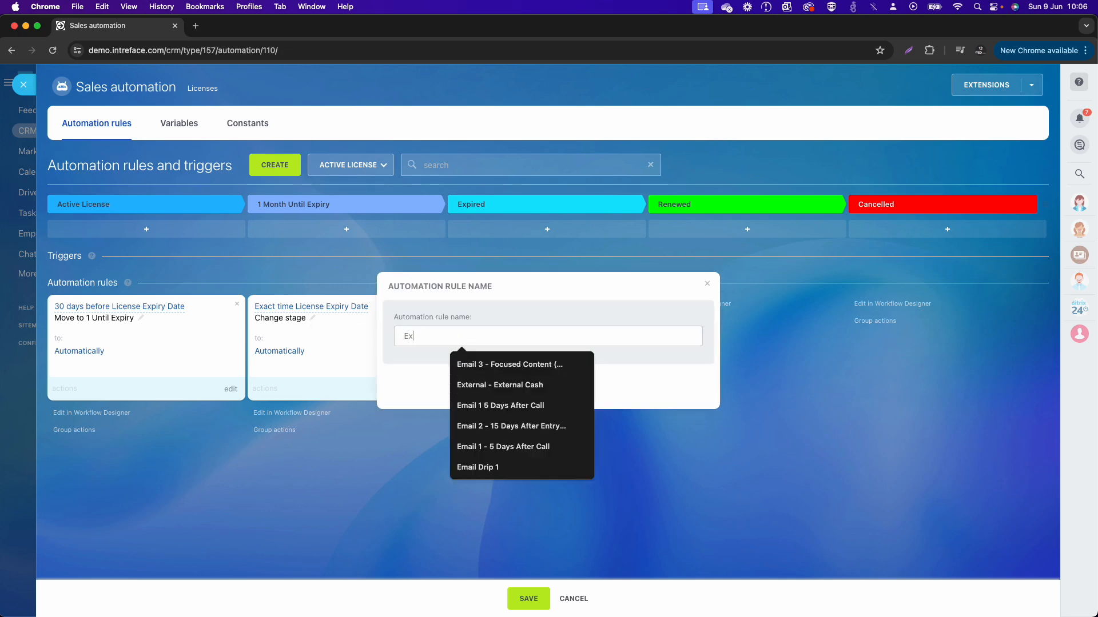
pyautogui.write('pired License')
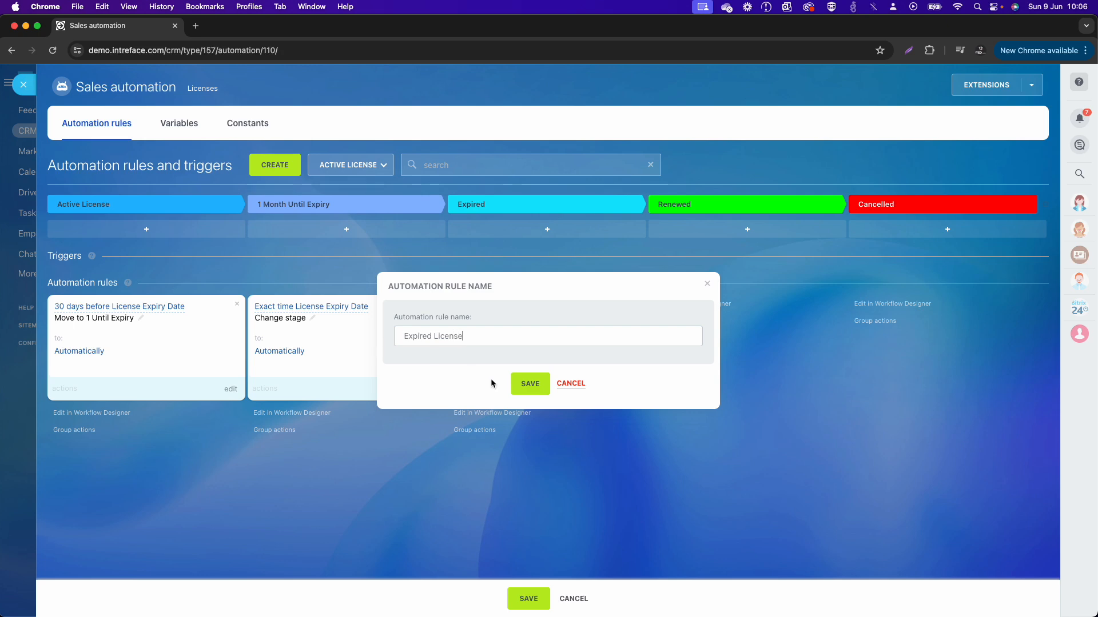
pyautogui.click(532, 386)
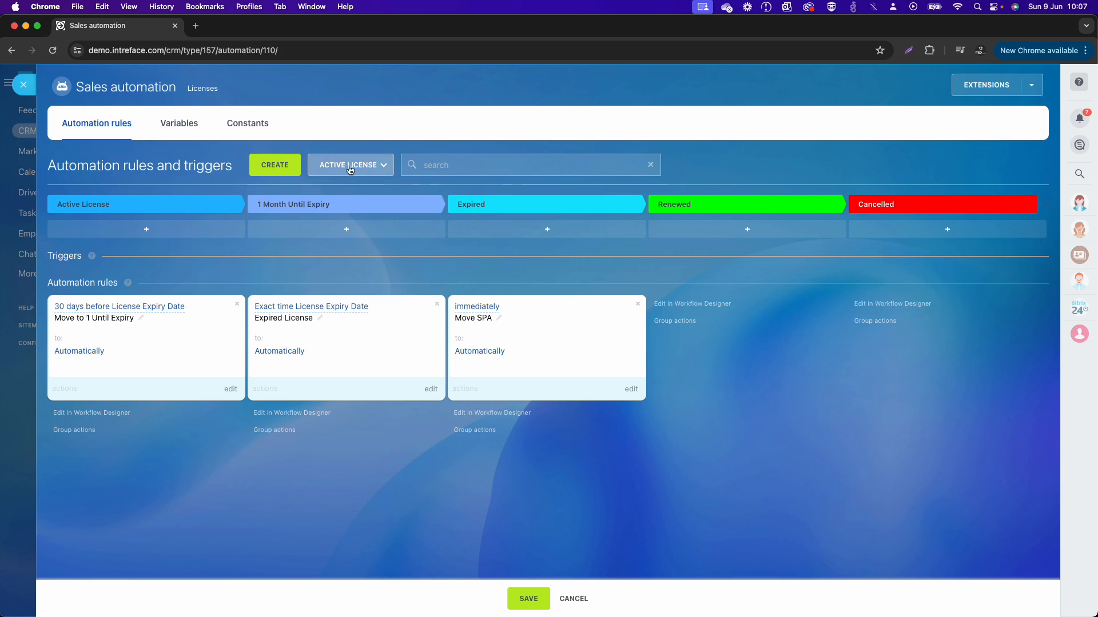
# Step: Add a Change stage rule to the Renewed stage of the Active License pipeline
pyautogui.click(274, 165)
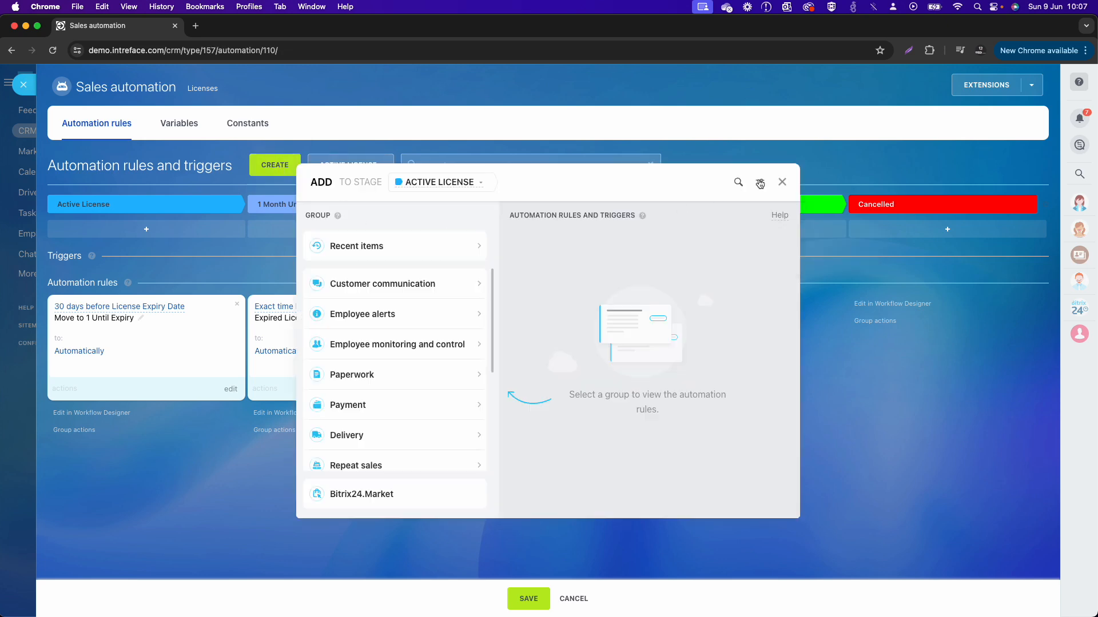
pyautogui.click(738, 181)
pyautogui.write('move')
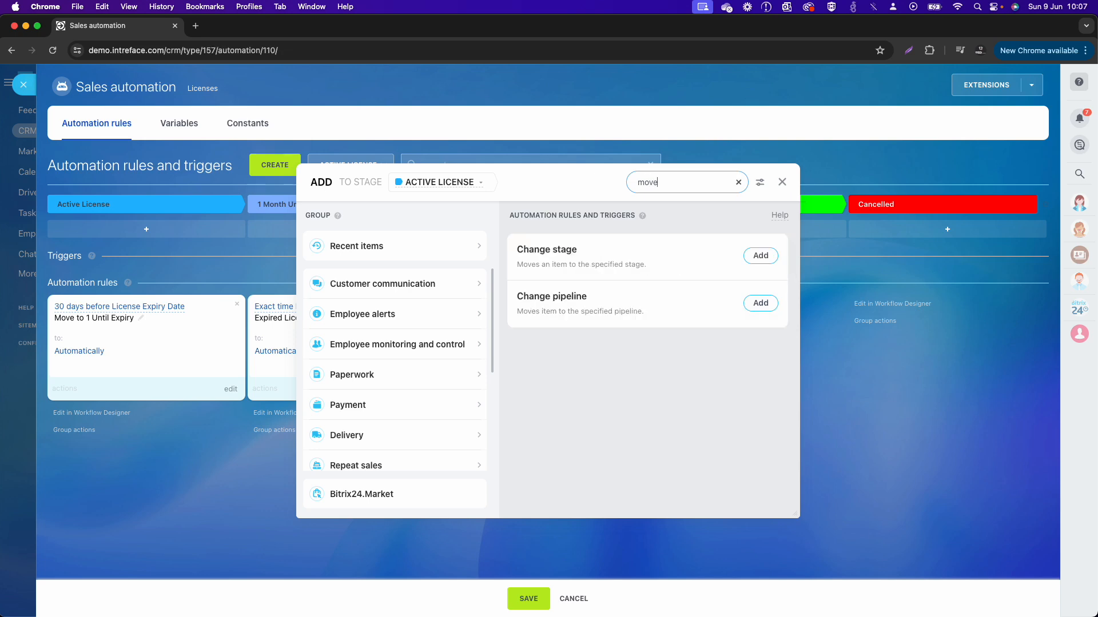
pyautogui.click(461, 182)
pyautogui.click(453, 262)
pyautogui.click(754, 259)
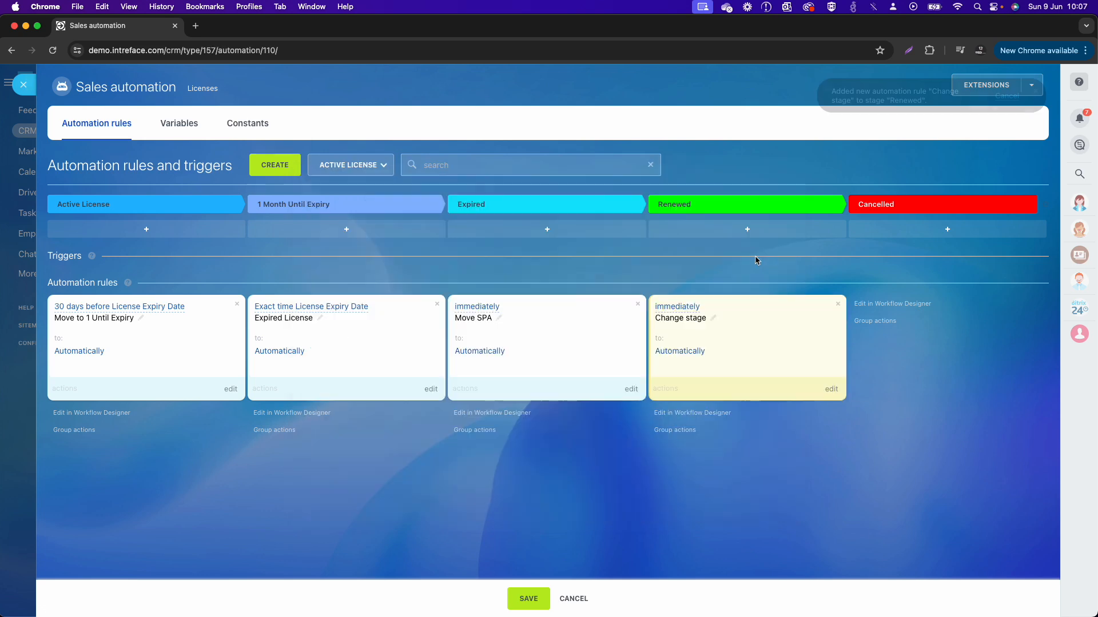
# Step: Set Active License as the new stage for the Renewed stage's rule and save its settings
pyautogui.click(456, 351)
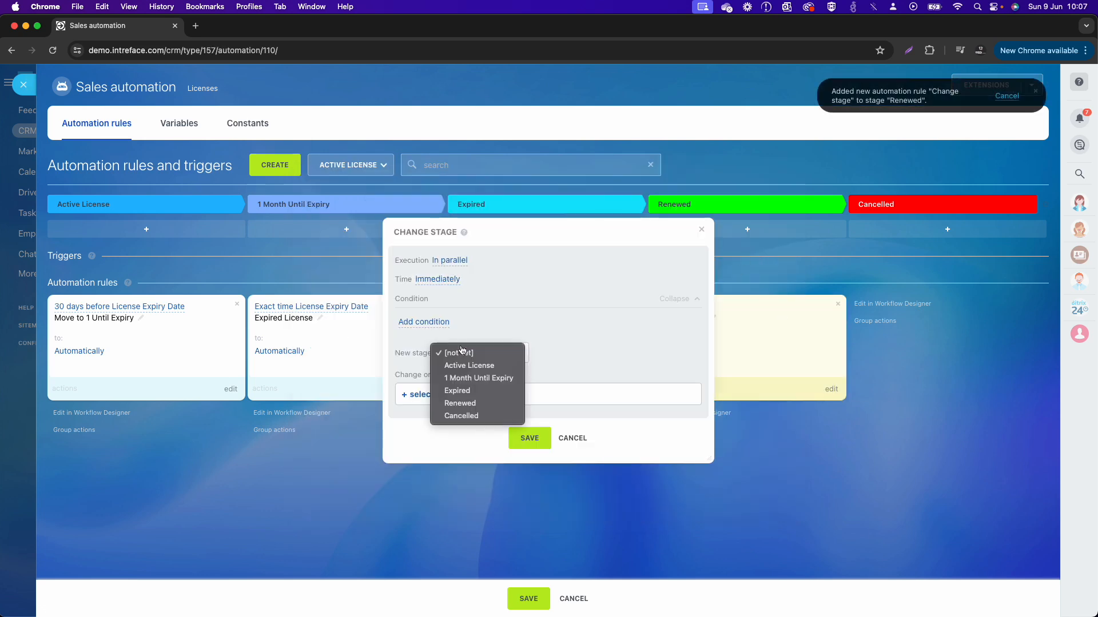
pyautogui.click(467, 404)
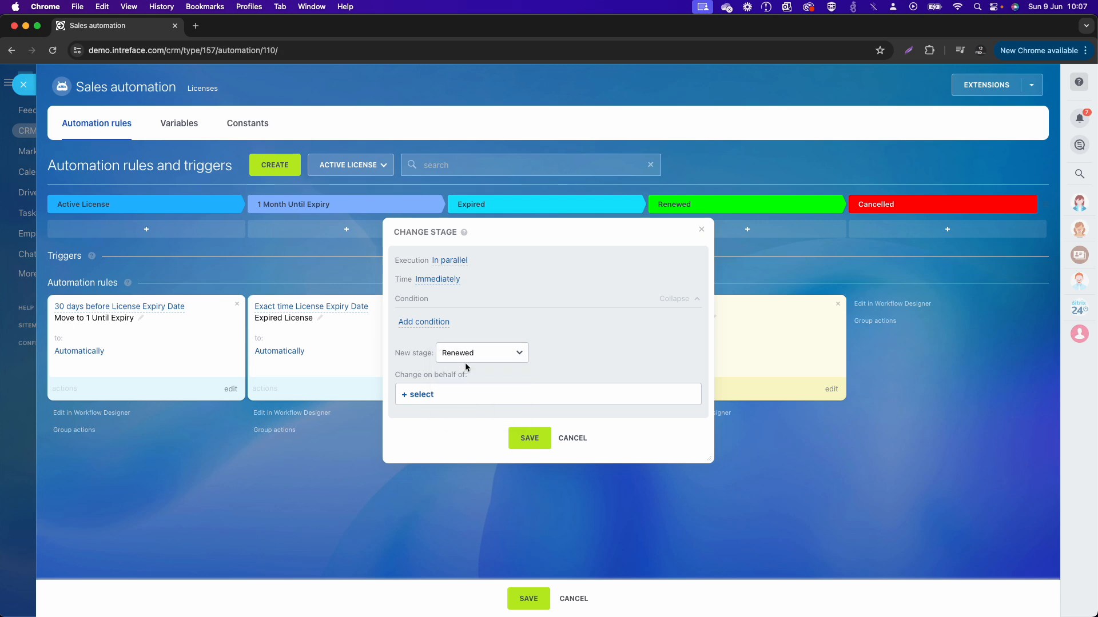
pyautogui.click(465, 357)
pyautogui.click(463, 315)
pyautogui.click(529, 439)
# Step: Rename the Renewed stage's rule to "Move to Active" and save the pipeline's automation rules
pyautogui.click(711, 318)
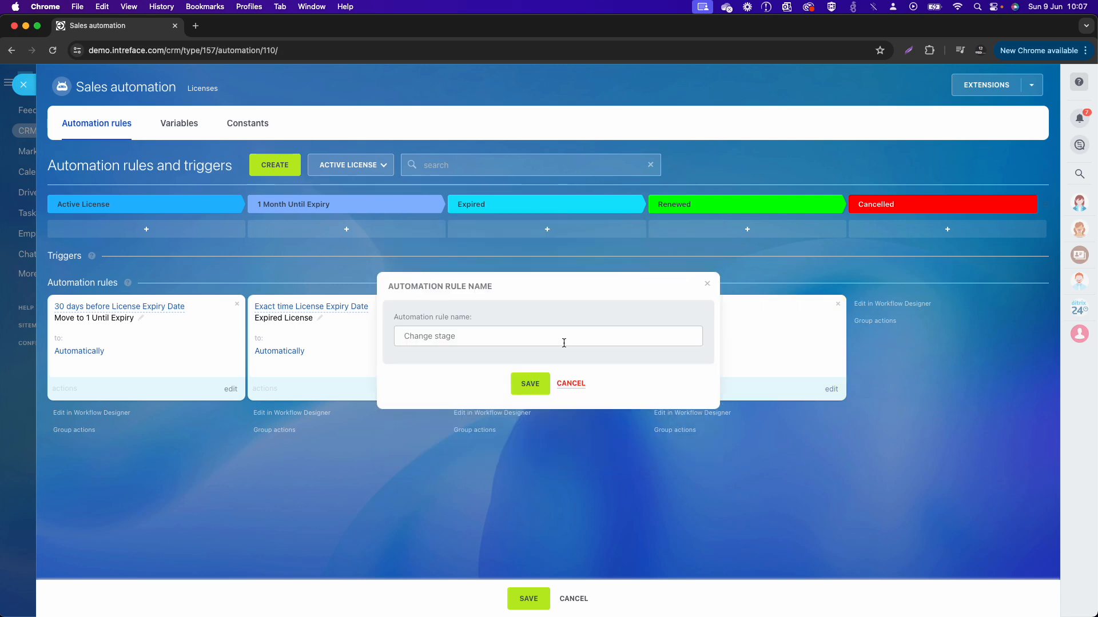
pyautogui.moveTo(564, 340); pyautogui.dragTo(308, 334)
pyautogui.write('Move to ')
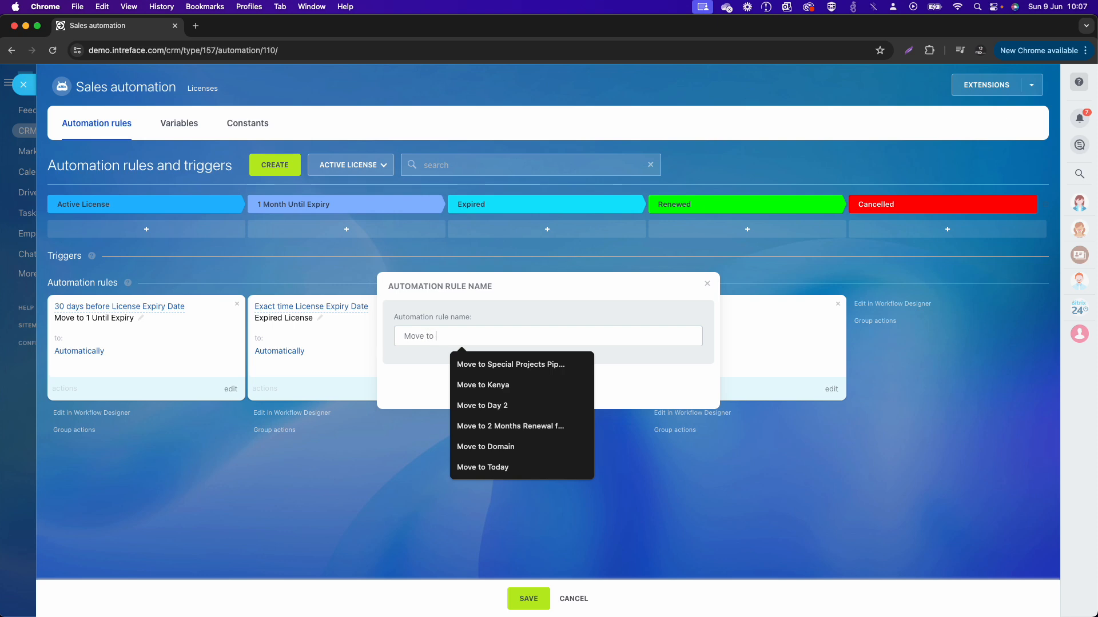
pyautogui.write('Active')
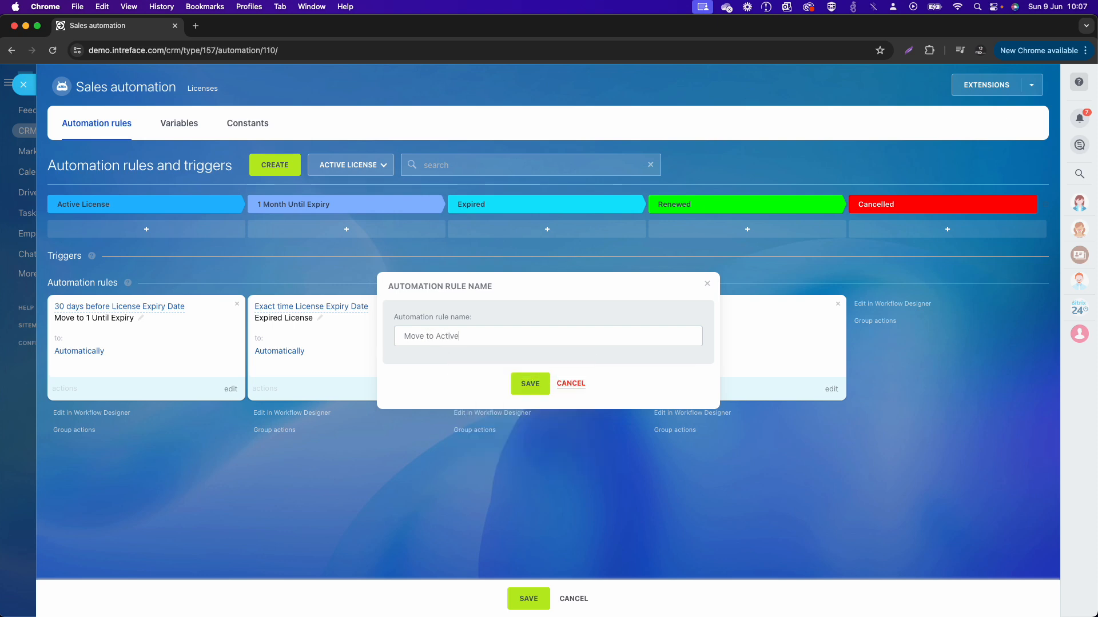
pyautogui.click(518, 384)
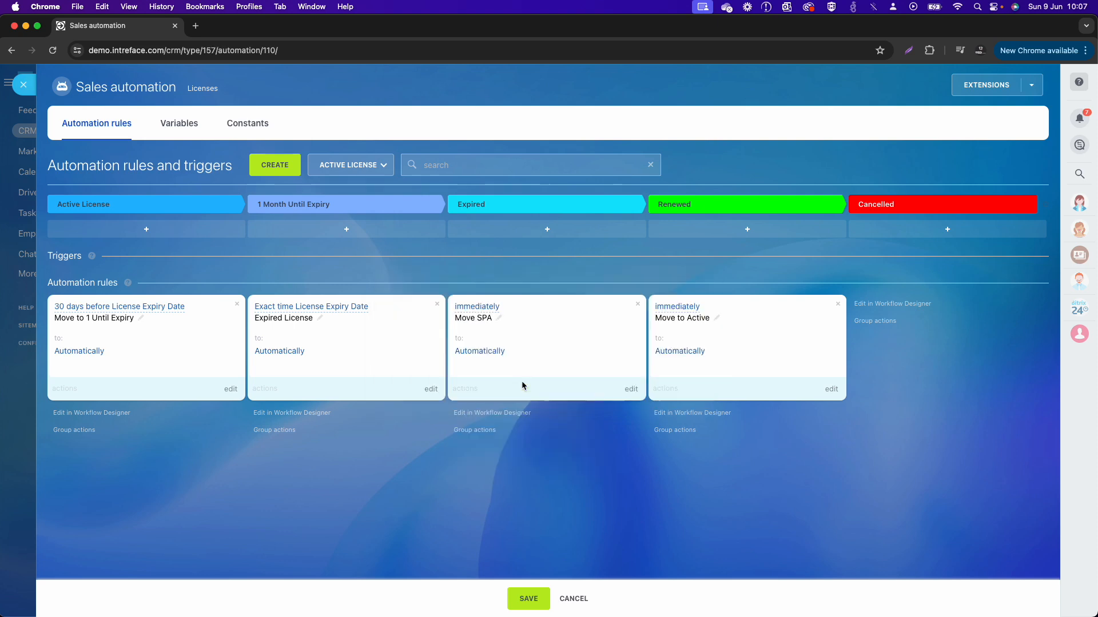
pyautogui.click(528, 599)
# Step: Switch to the Expired License pipeline's automation rules and add a Plan activity rule to the Follow Up stage
pyautogui.click(363, 166)
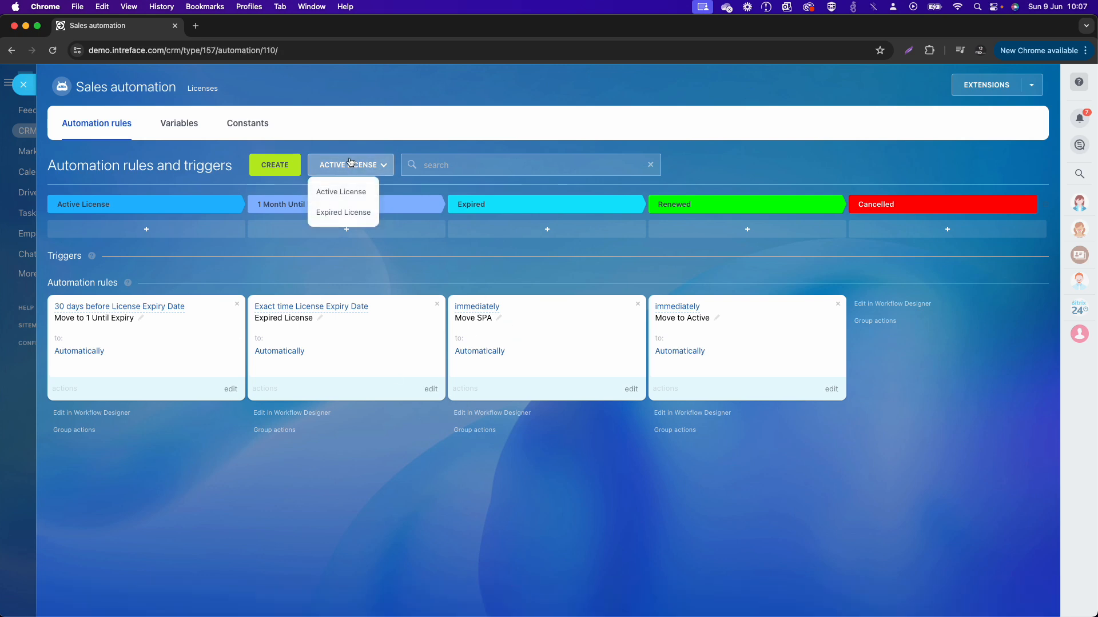
pyautogui.click(343, 213)
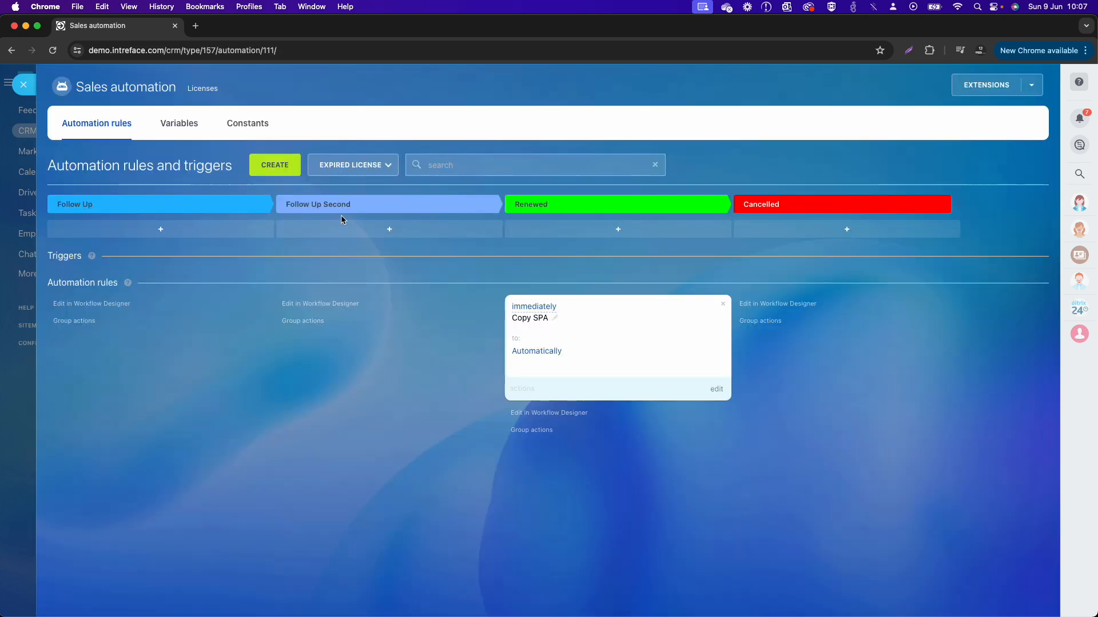
pyautogui.click(283, 166)
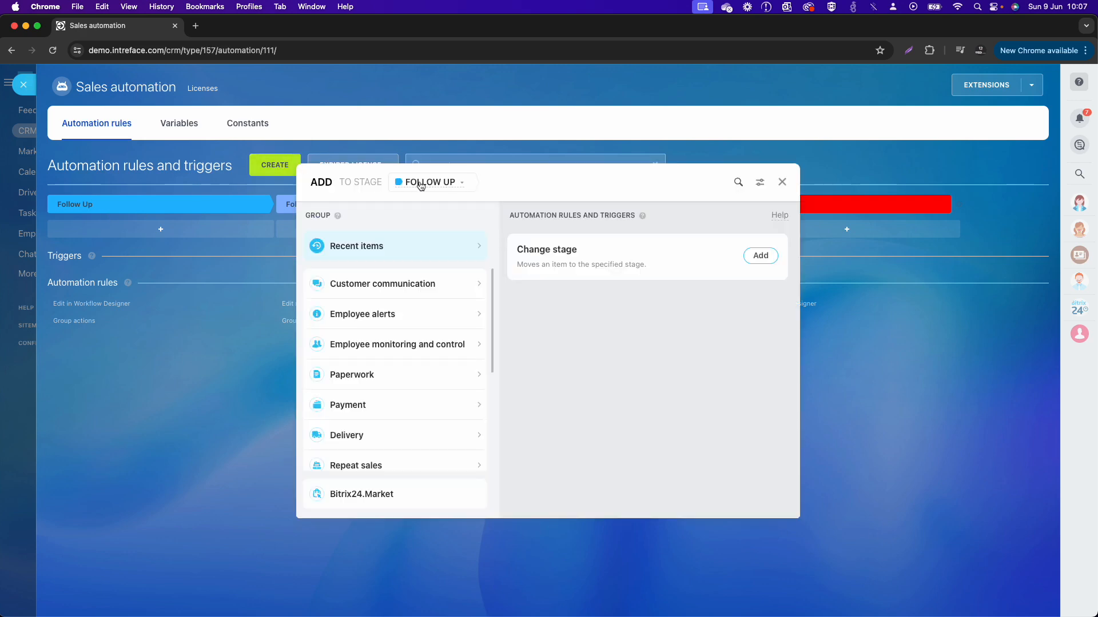
pyautogui.click(739, 189)
pyautogui.write('activity')
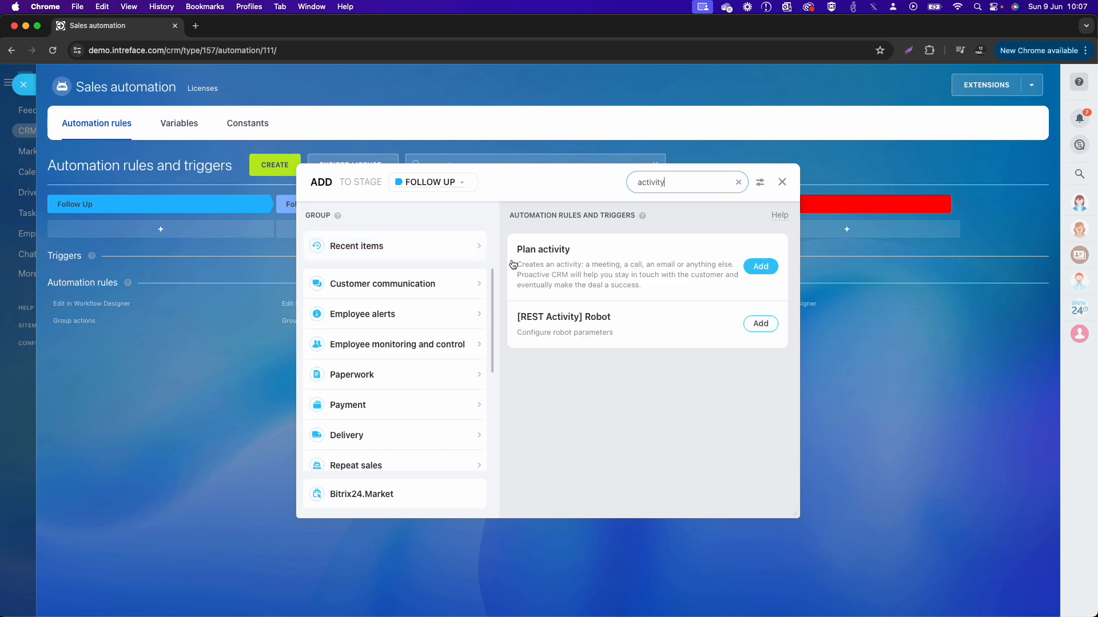
pyautogui.click(761, 267)
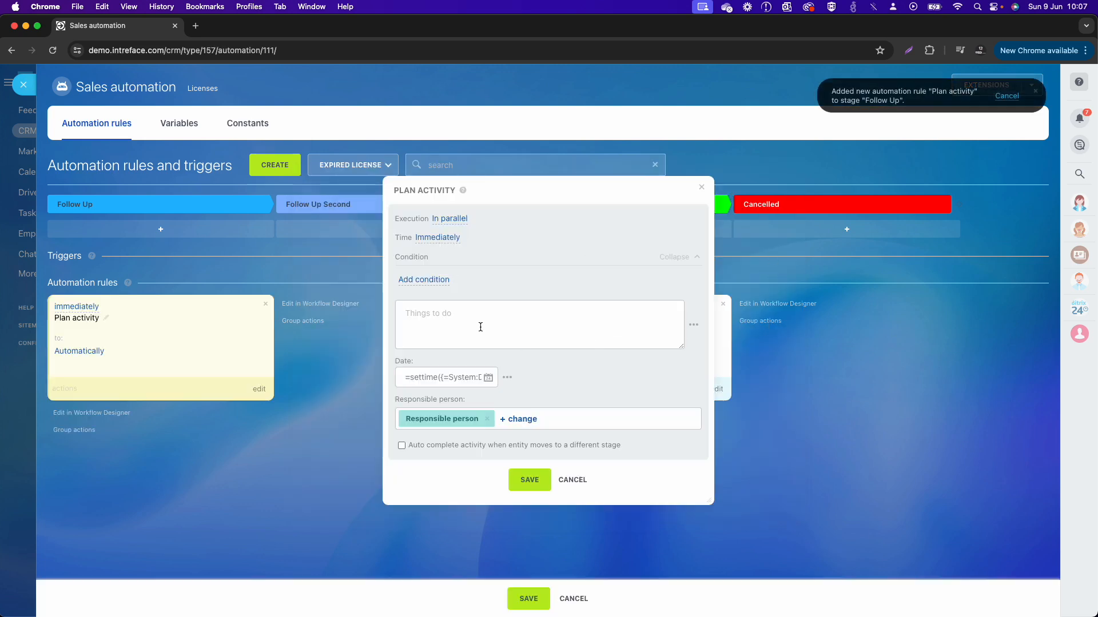
# Step: Enter "Chase customer to renew license." as the thing to do in the Plan activity rule
pyautogui.click(480, 327)
pyautogui.write('Please chase customer')
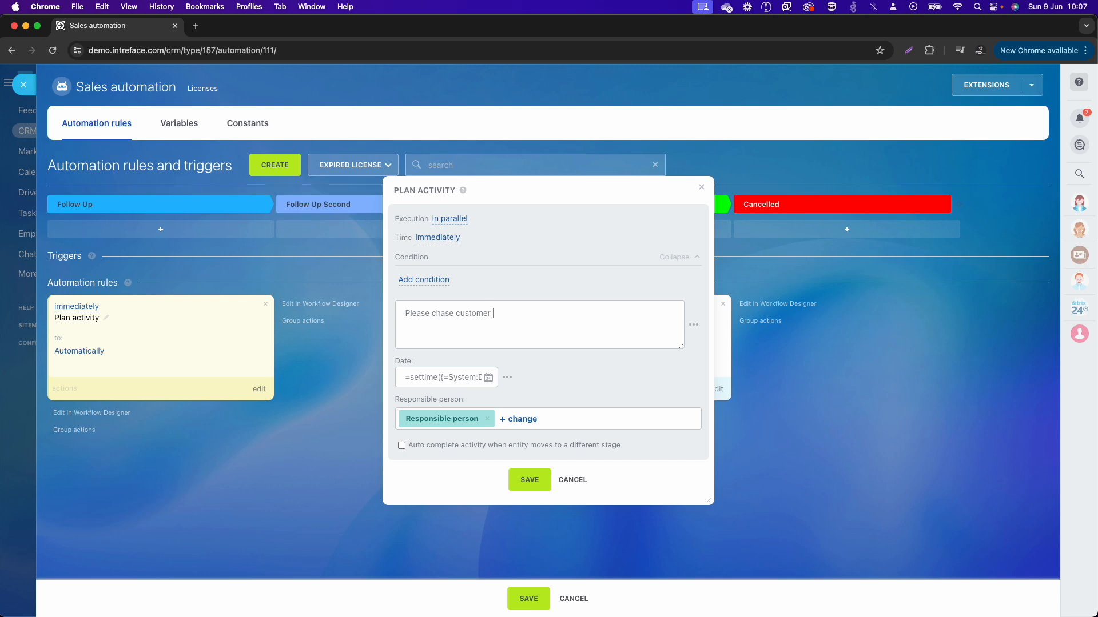
pyautogui.press('super+a')
pyautogui.write('Ch')
pyautogui.write('renew')
# Step: Set the planned activity's date to the current time and save the rule
pyautogui.click(452, 377)
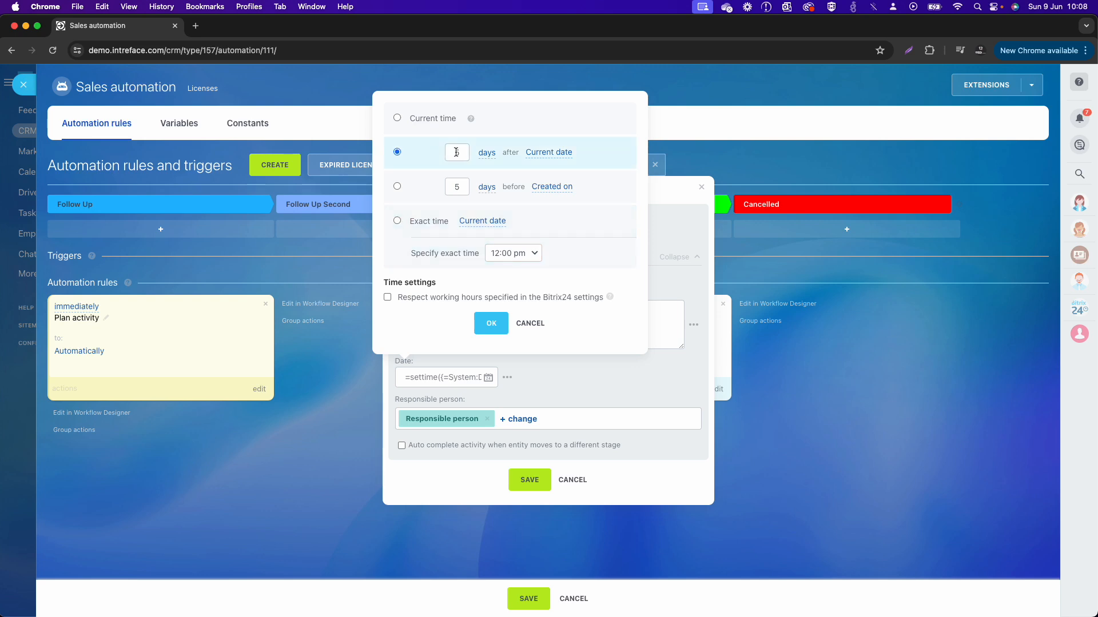
pyautogui.doubleClick(460, 153)
pyautogui.click(397, 118)
pyautogui.click(491, 327)
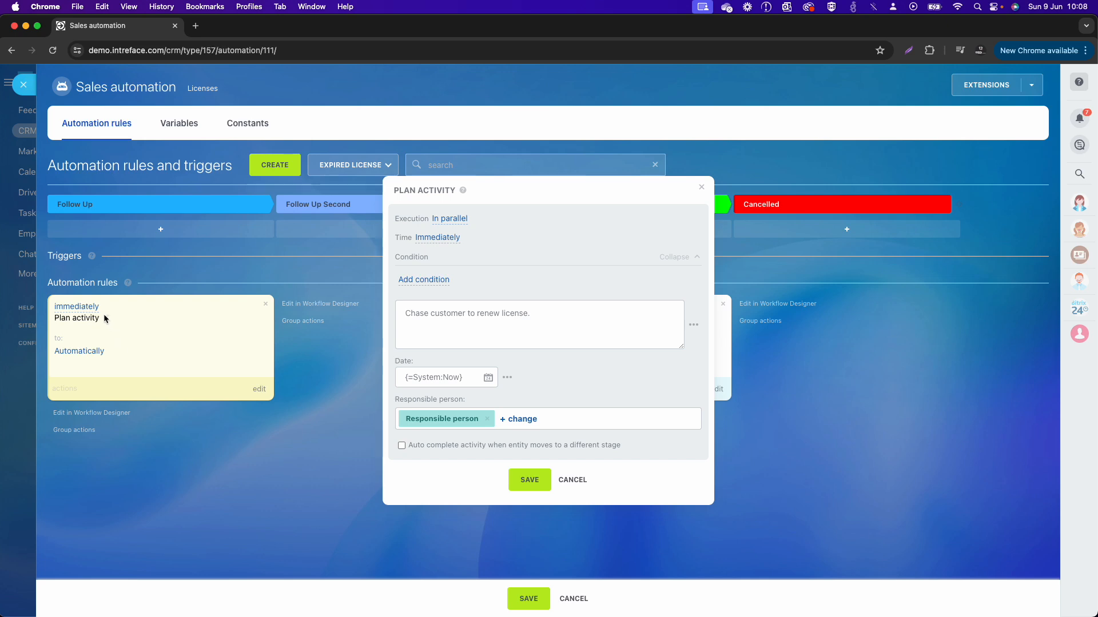
pyautogui.click(529, 480)
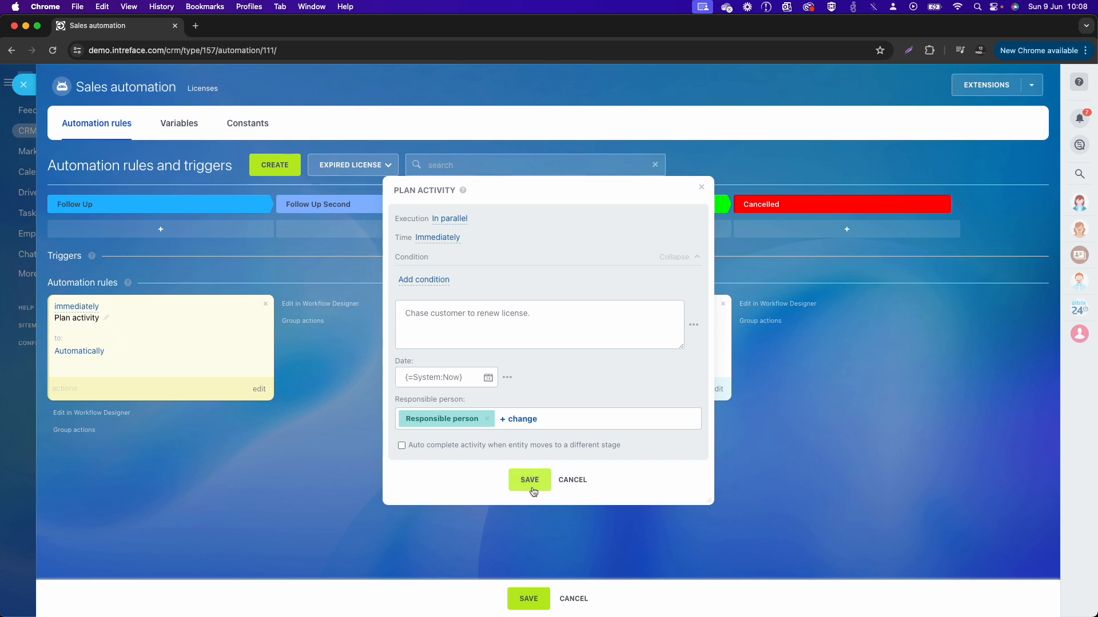
# Step: Rename the Follow Up stage's rule to "Plan activity to follow up" and save the pipeline's automation rules
pyautogui.click(106, 318)
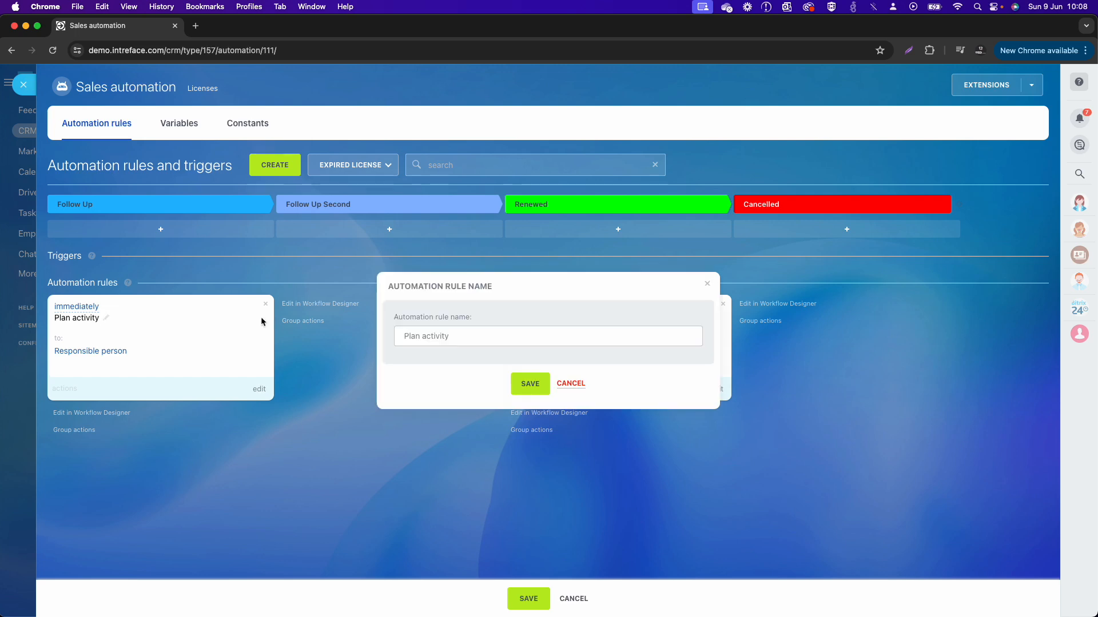
pyautogui.click(465, 335)
pyautogui.write('to follow up')
pyautogui.click(530, 384)
pyautogui.click(529, 598)
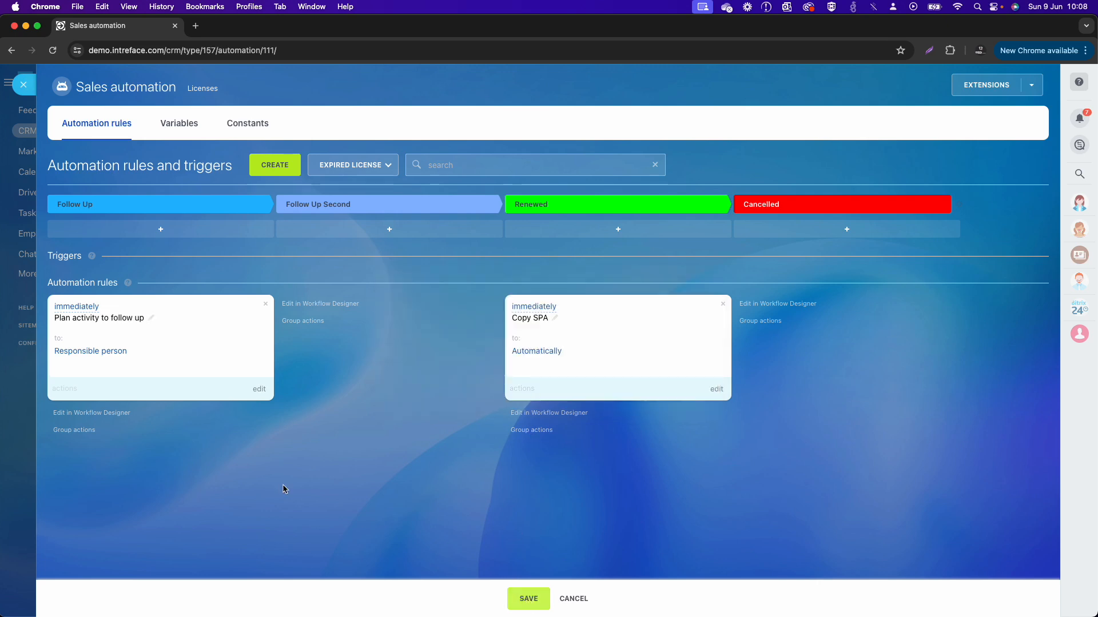
# Step: Copy the Follow Up stage's "Plan activity to follow up" rule and move the copy to the Follow Up Second stage
pyautogui.click(67, 391)
pyautogui.click(57, 422)
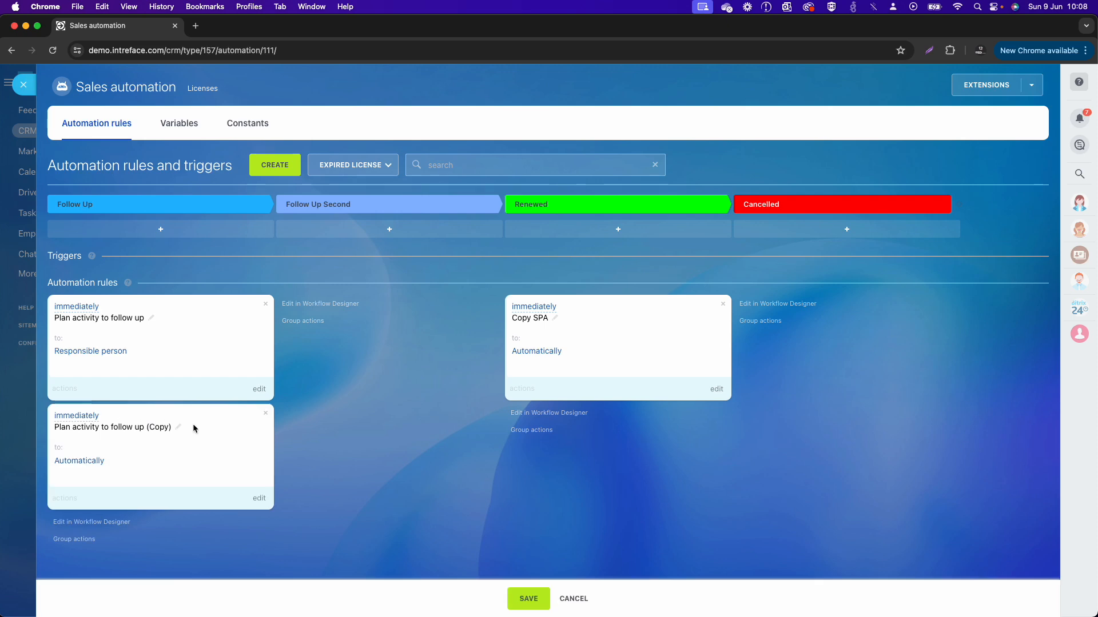
pyautogui.moveTo(207, 422); pyautogui.dragTo(399, 343)
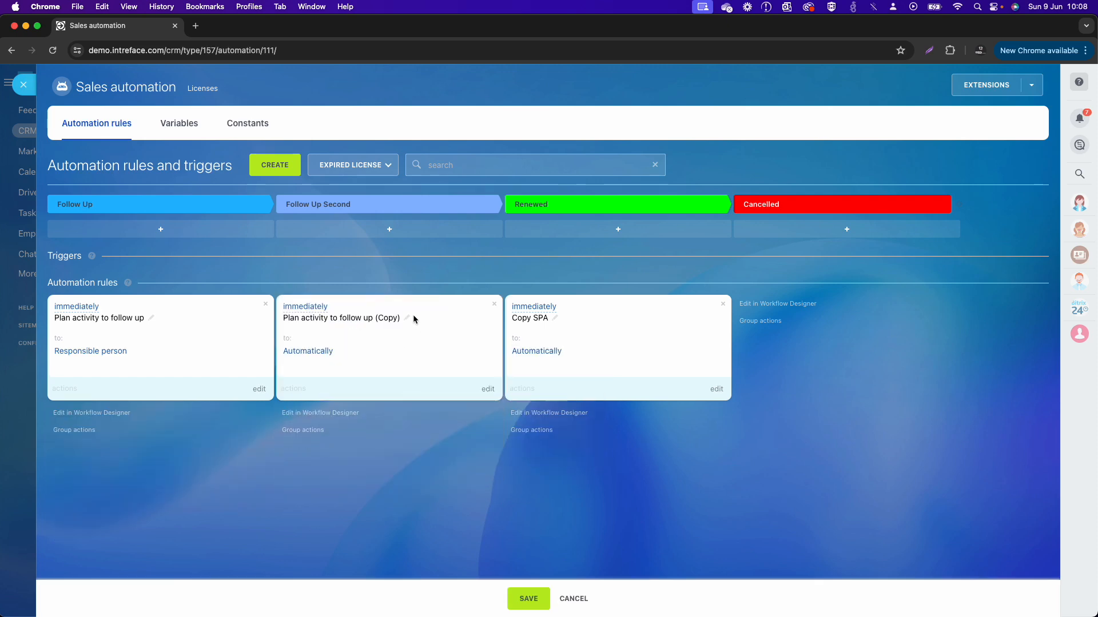
# Step: Rename the copied Follow Up Second rule to "Plan activity to follow up", save the automation rules and return to the Licenses kanban
pyautogui.click(407, 318)
pyautogui.click(546, 336)
pyautogui.press('BackSpace')
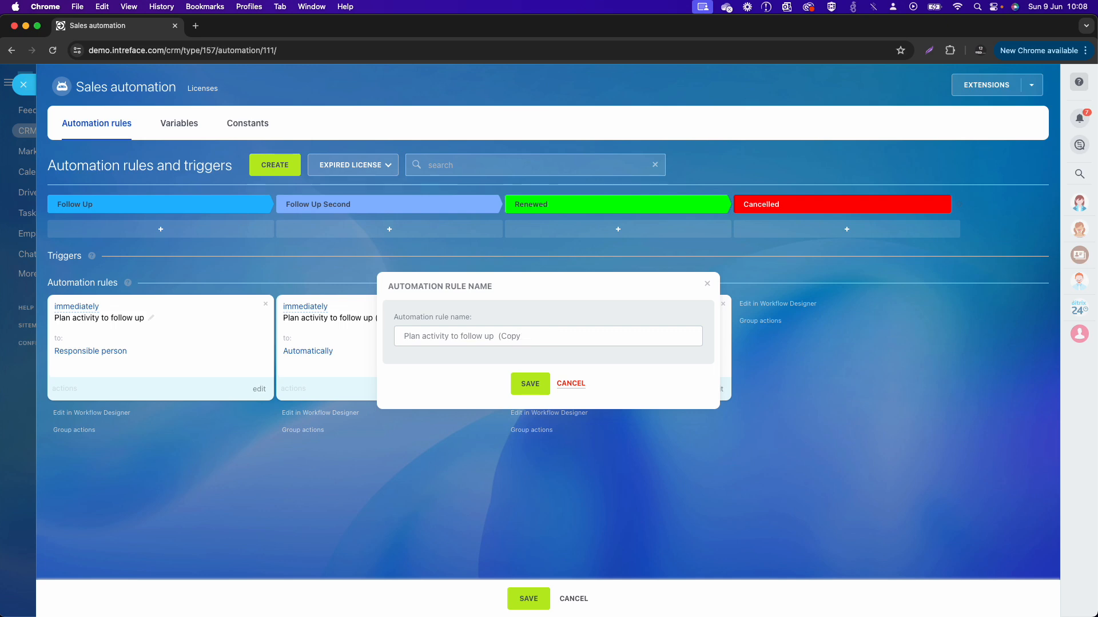
pyautogui.click(531, 385)
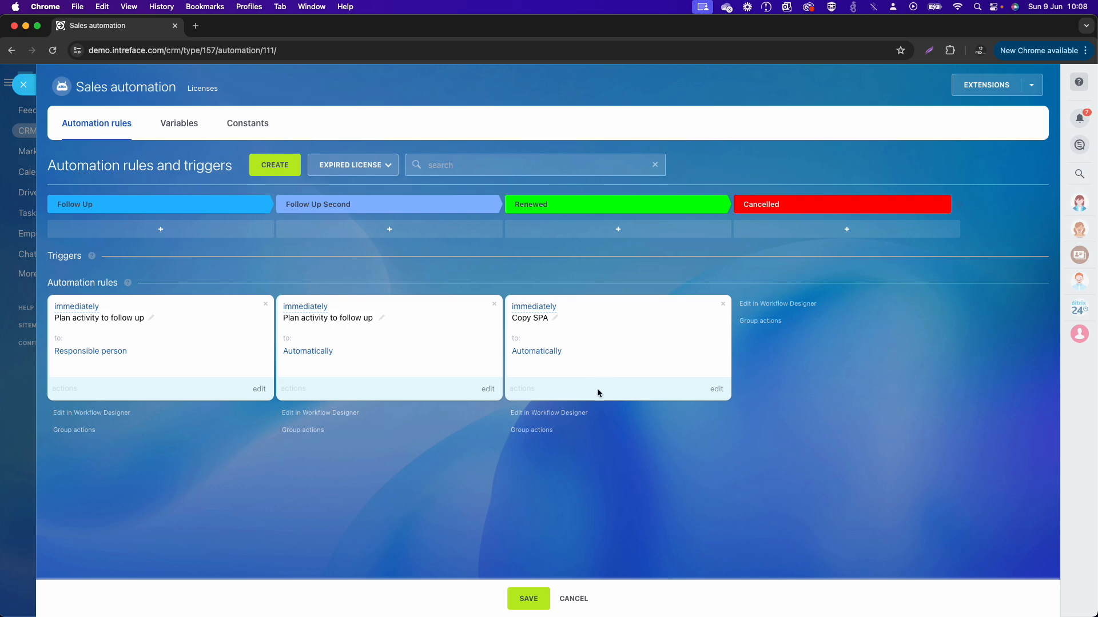
pyautogui.click(527, 598)
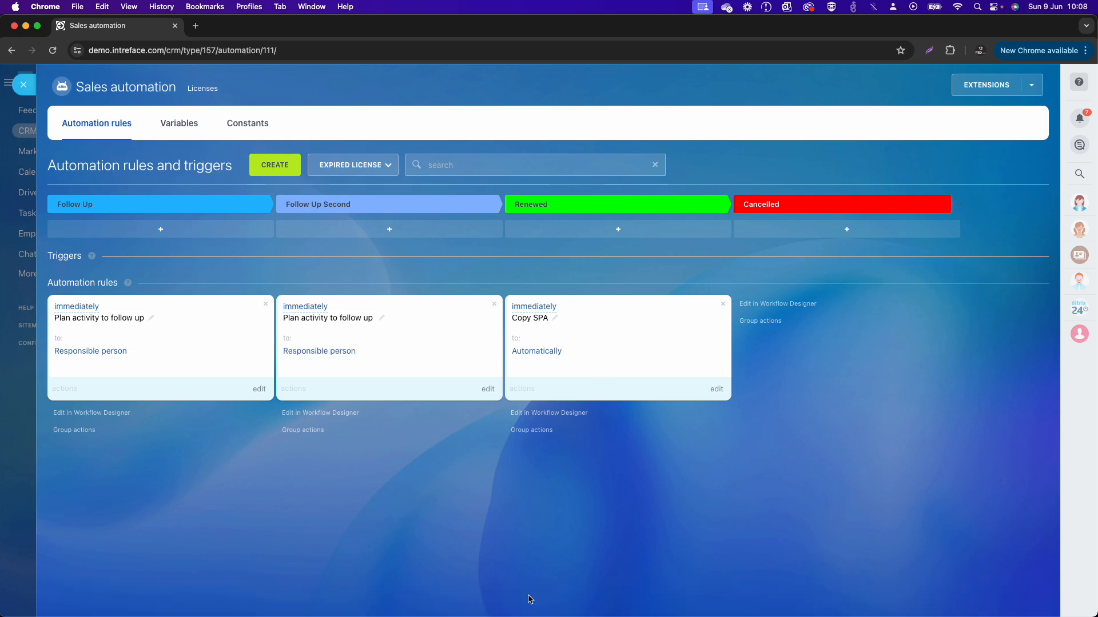
pyautogui.click(23, 85)
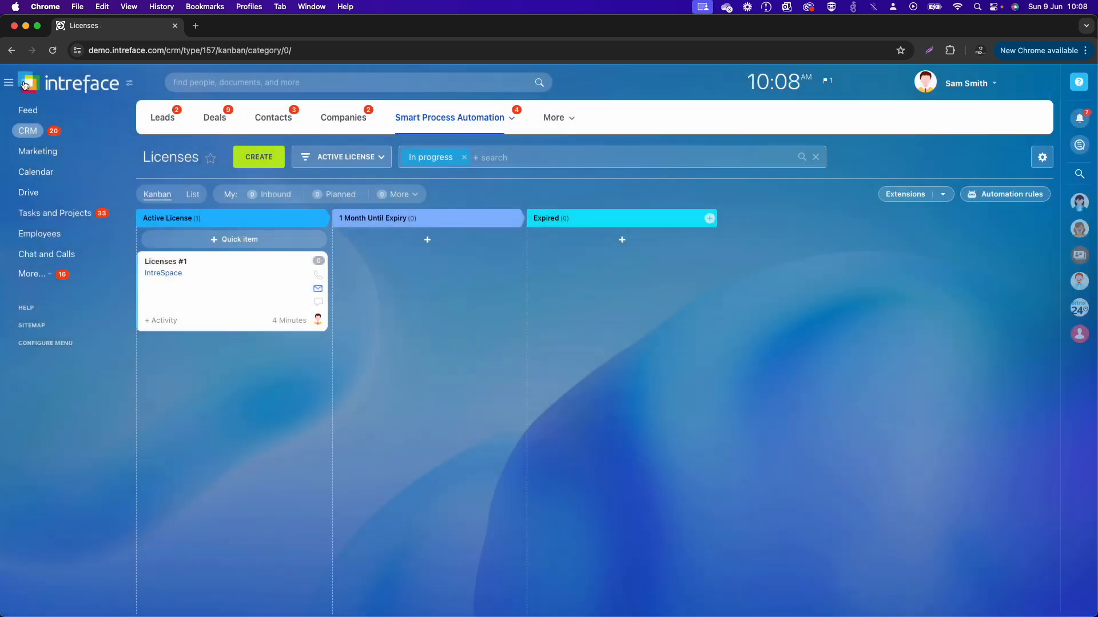
# Step: Set the tunnel from the Expired License pipeline's Renewed stage to move items to the Active License stage, and save it
pyautogui.click(341, 157)
pyautogui.click(330, 224)
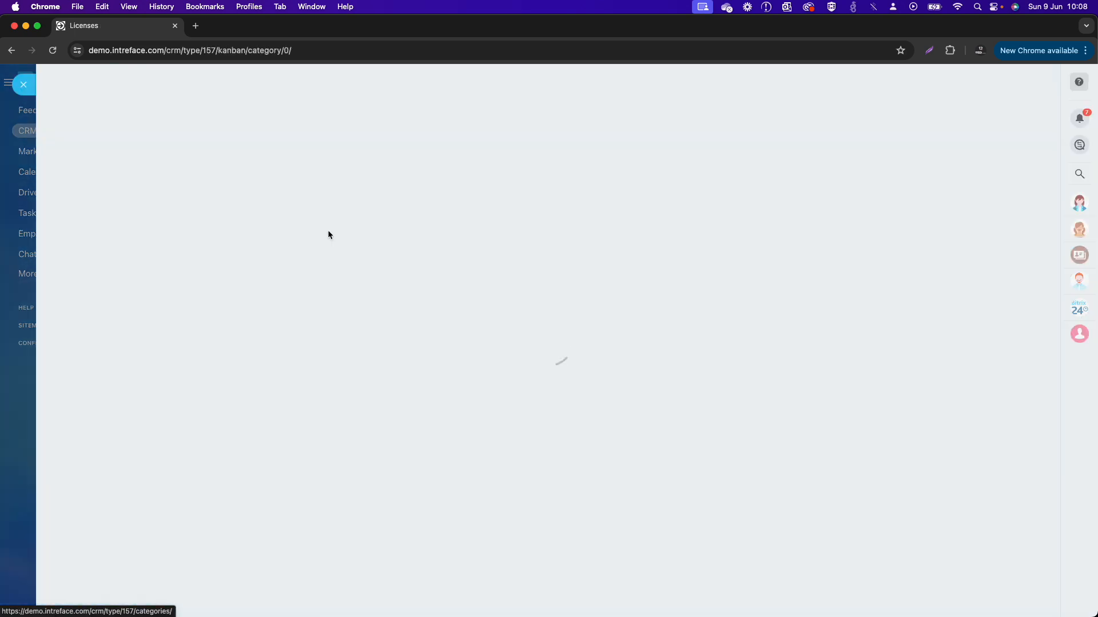
pyautogui.click(876, 262)
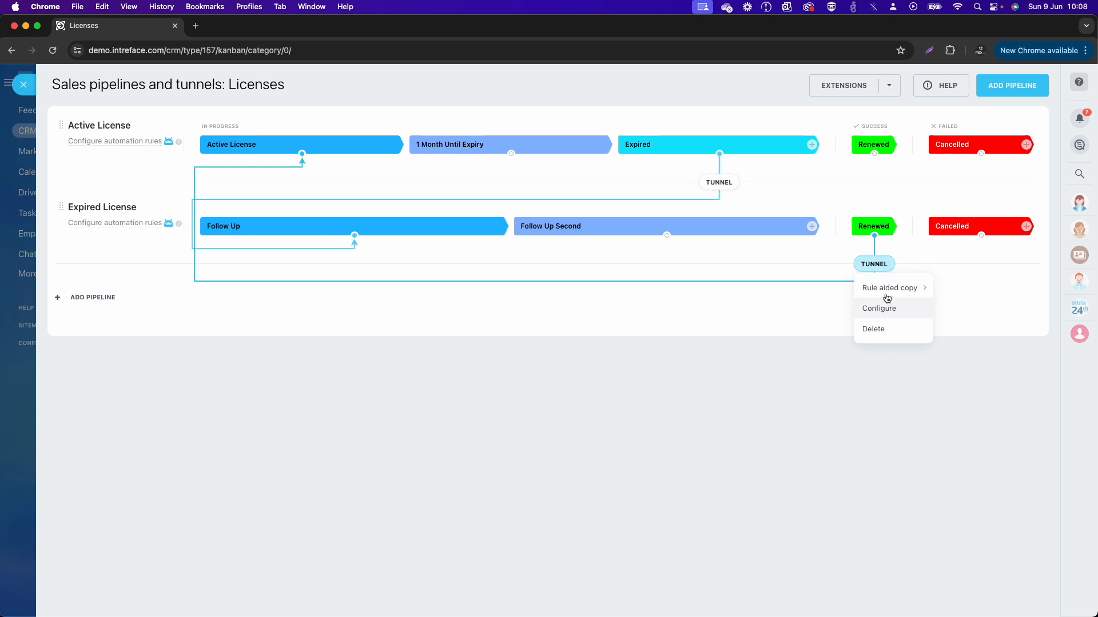
pyautogui.moveTo(885, 290)
pyautogui.click(951, 309)
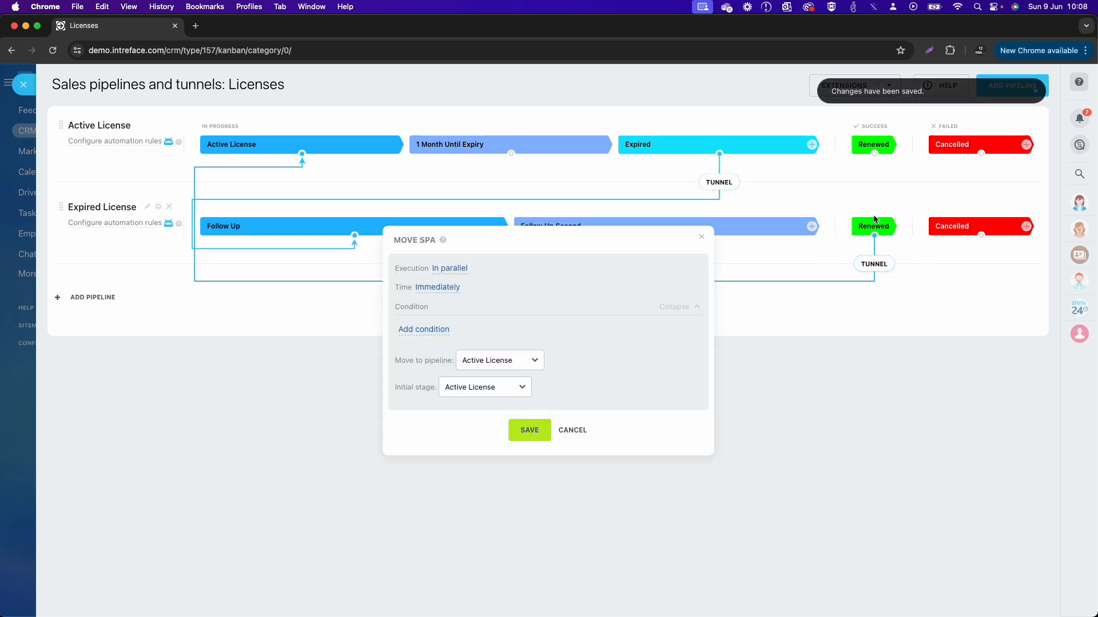
pyautogui.click(529, 430)
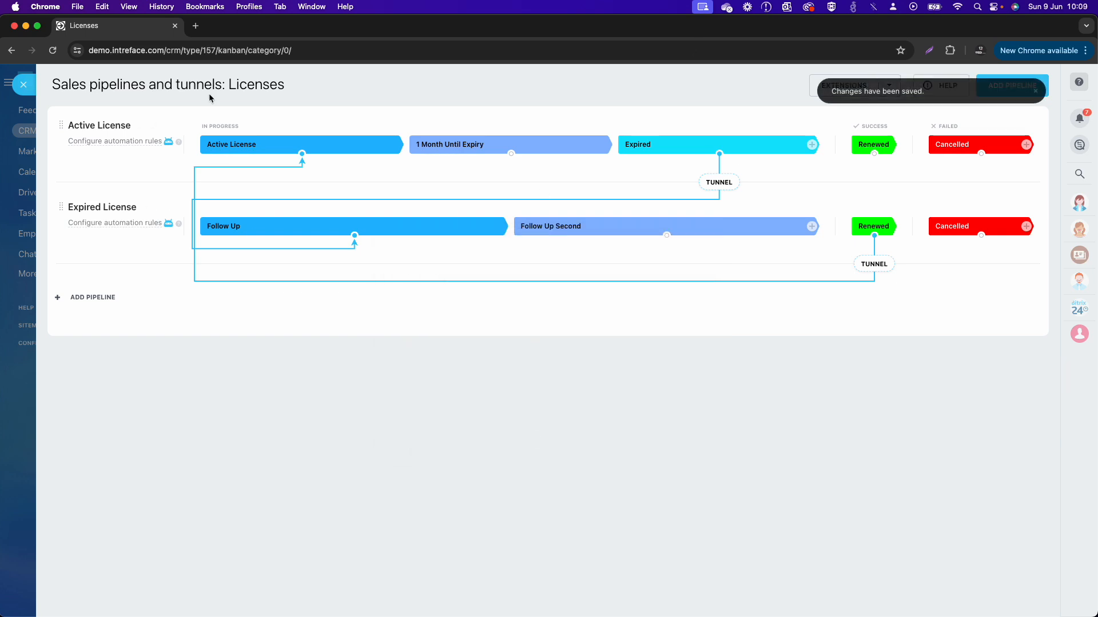
pyautogui.click(23, 84)
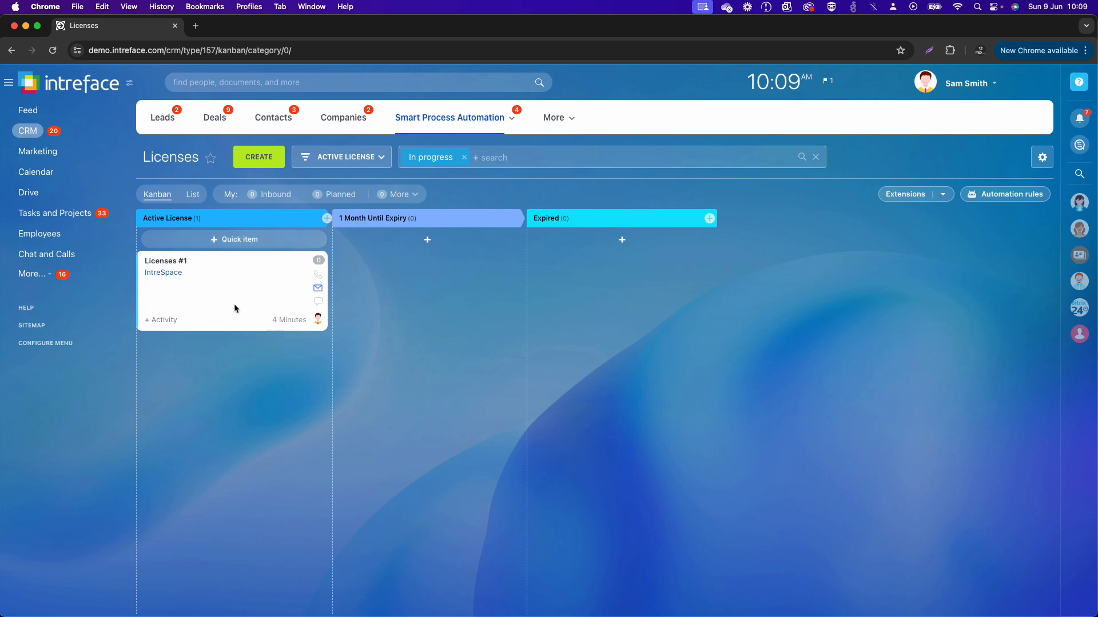
# Step: Add License Expiry Date and Bitrix24 Product to the fields displayed on the Licenses kanban cards
pyautogui.click(1047, 164)
pyautogui.moveTo(1051, 189)
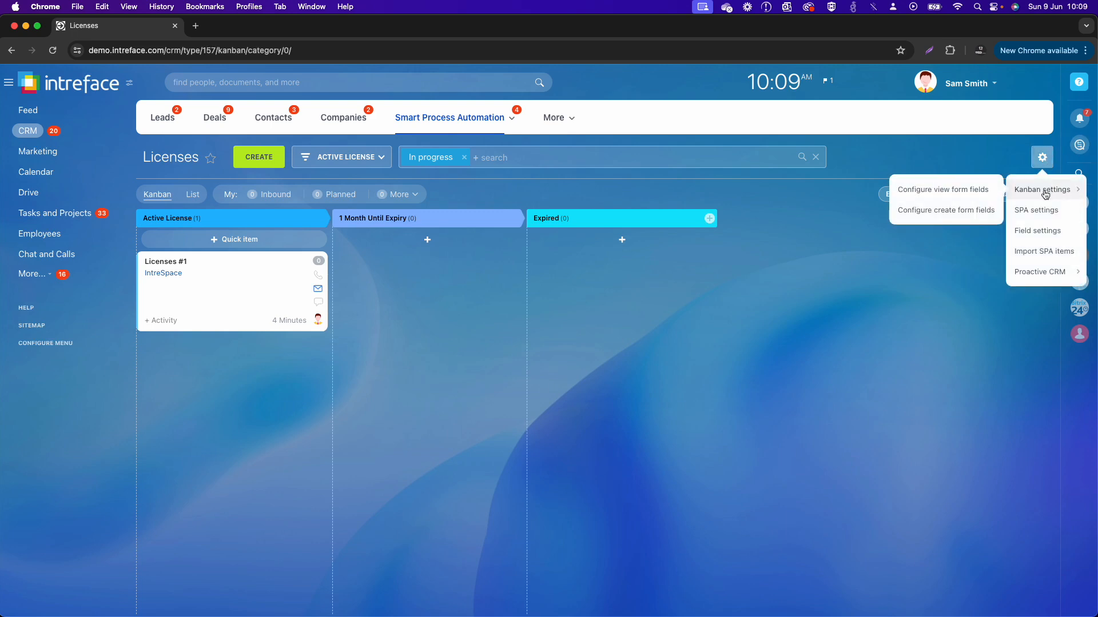
pyautogui.click(957, 193)
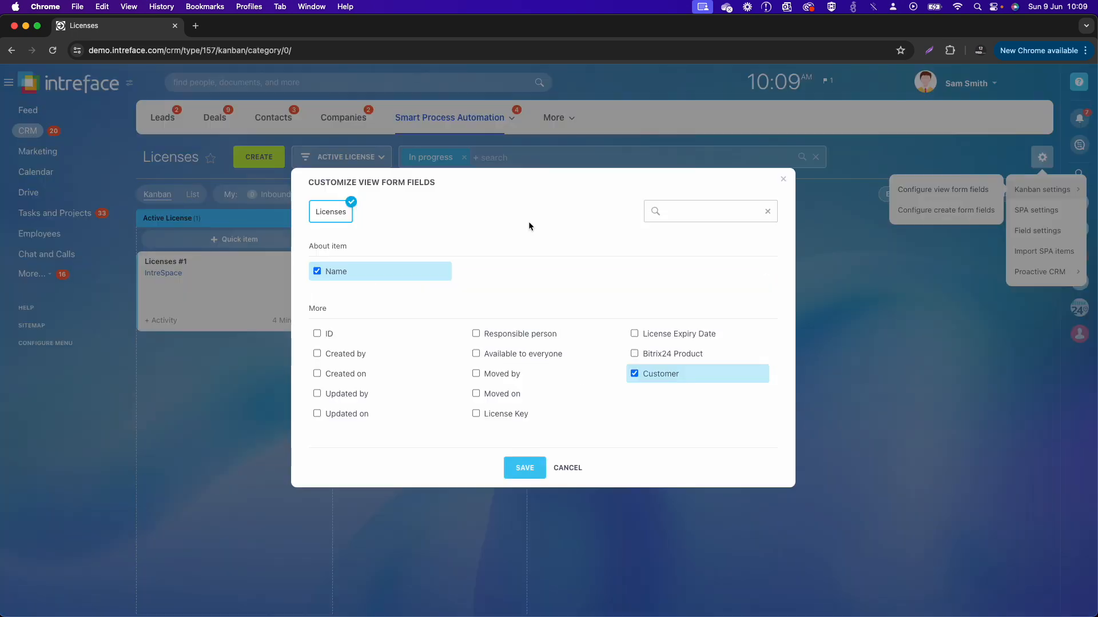
pyautogui.click(678, 336)
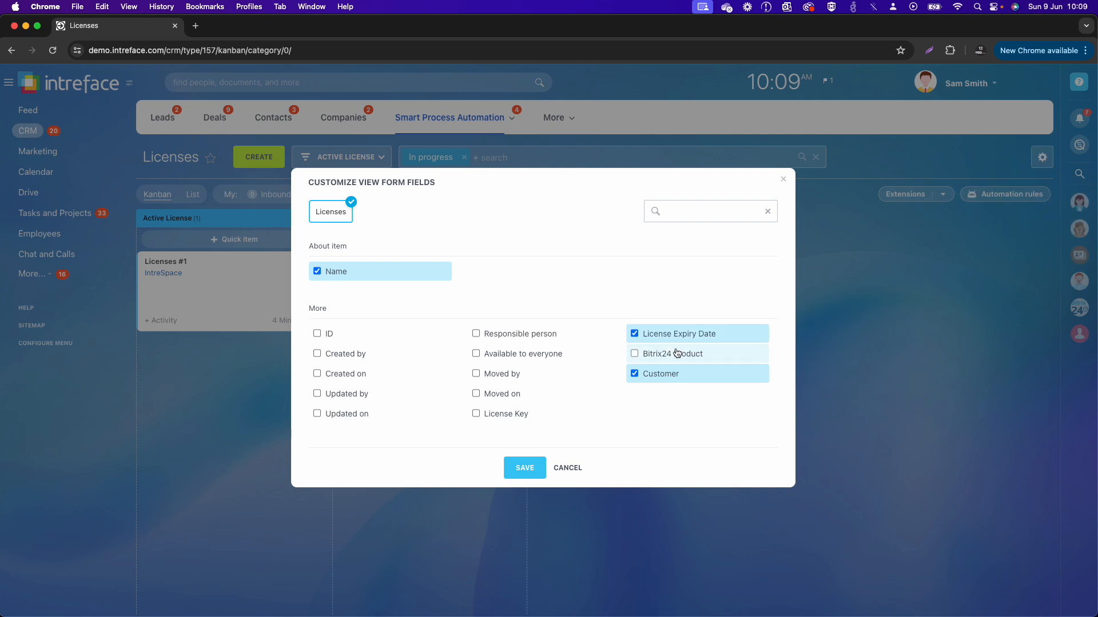
pyautogui.click(676, 354)
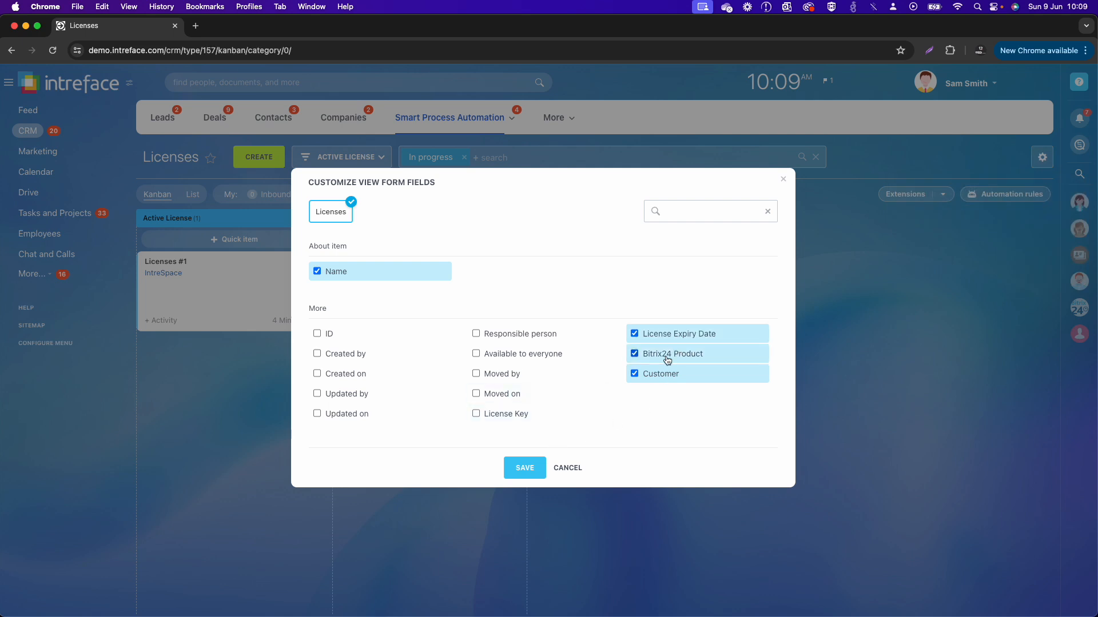
pyautogui.click(524, 468)
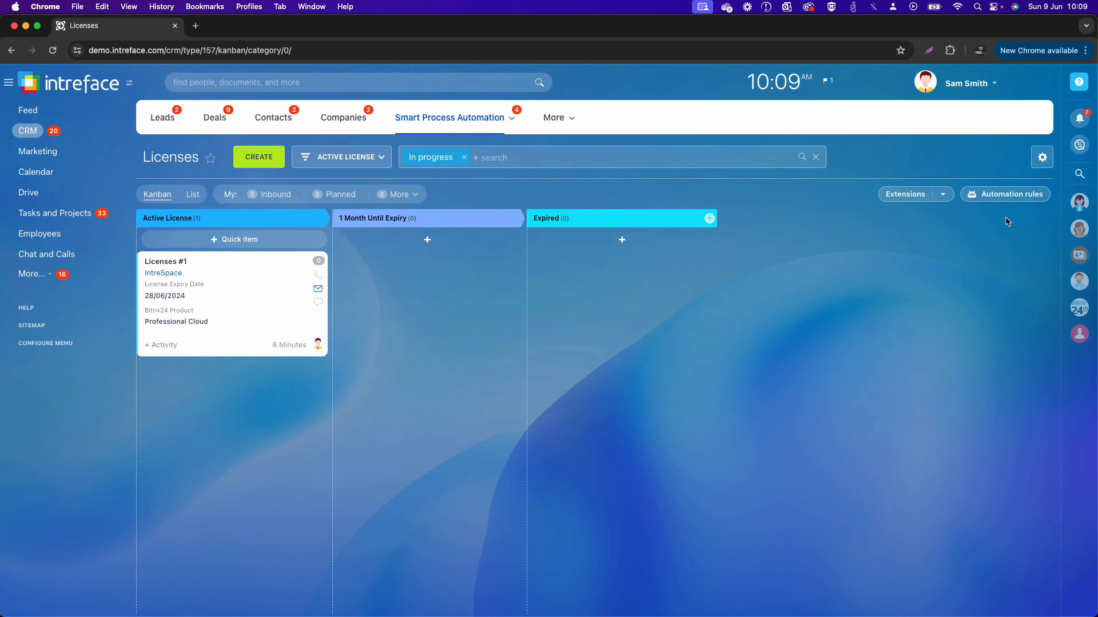
# Step: Add a Modify item rule to the Active License stage in the Active License pipeline's automation rules
pyautogui.click(1009, 195)
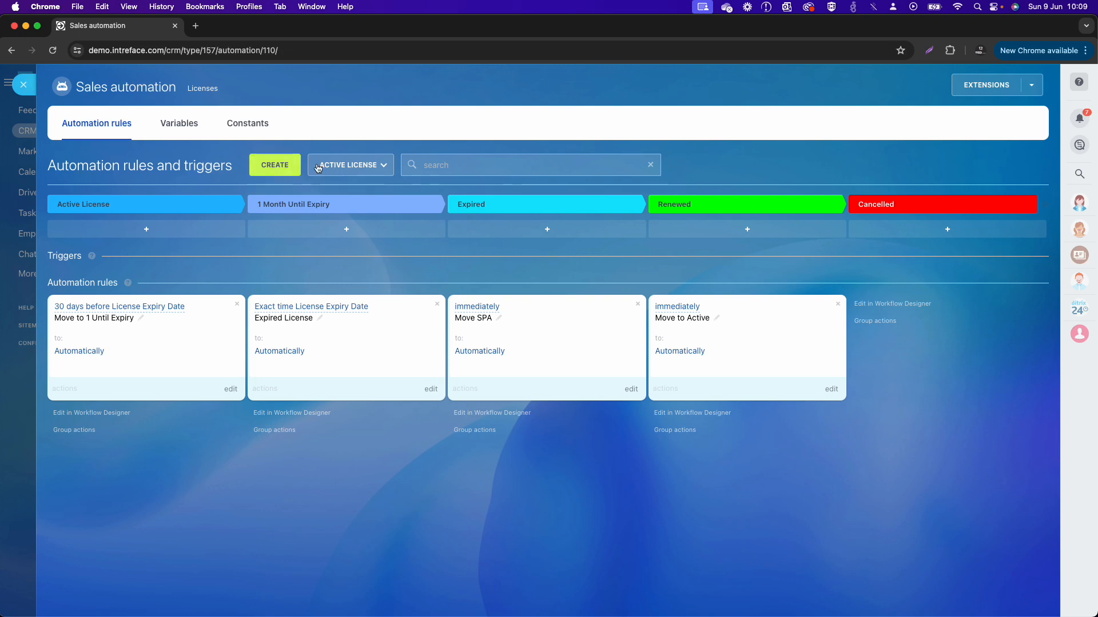
pyautogui.click(275, 166)
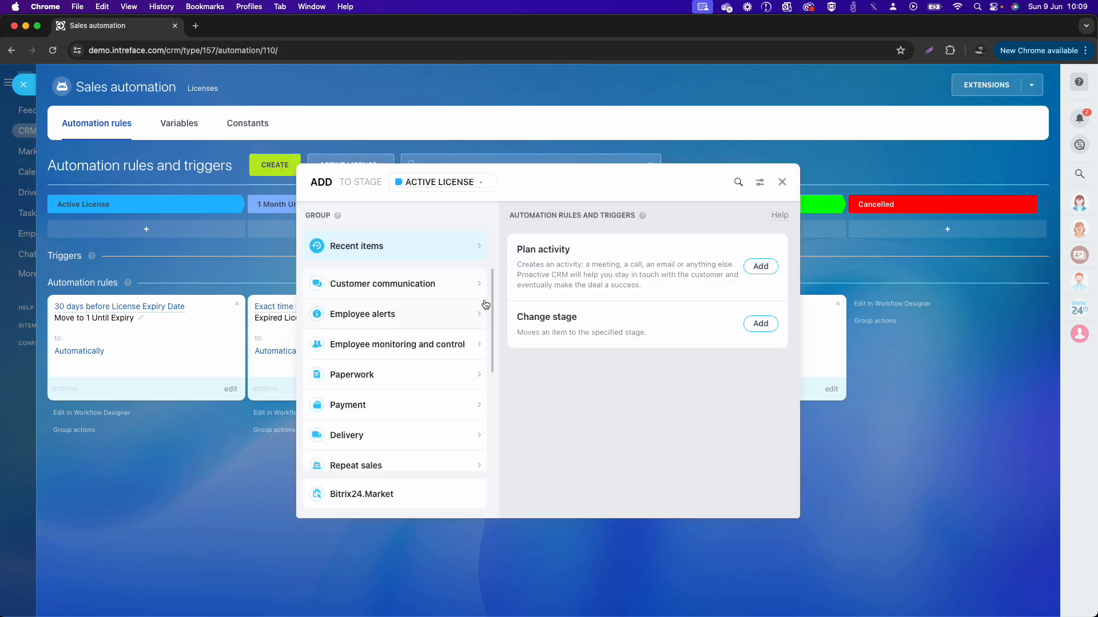
pyautogui.click(737, 182)
pyautogui.write('modify')
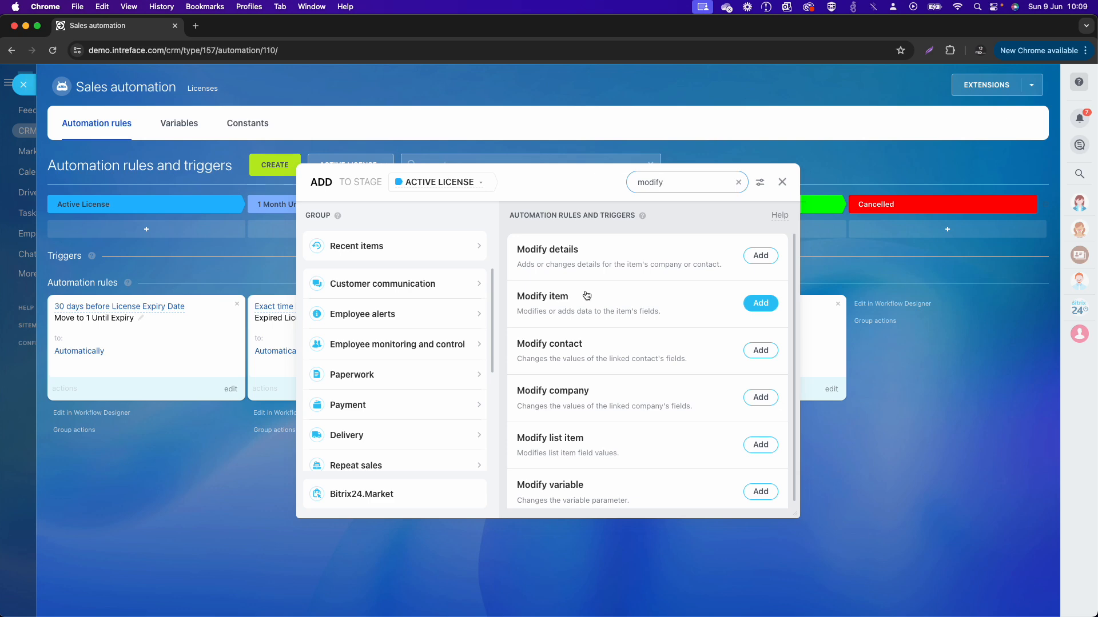
pyautogui.click(761, 304)
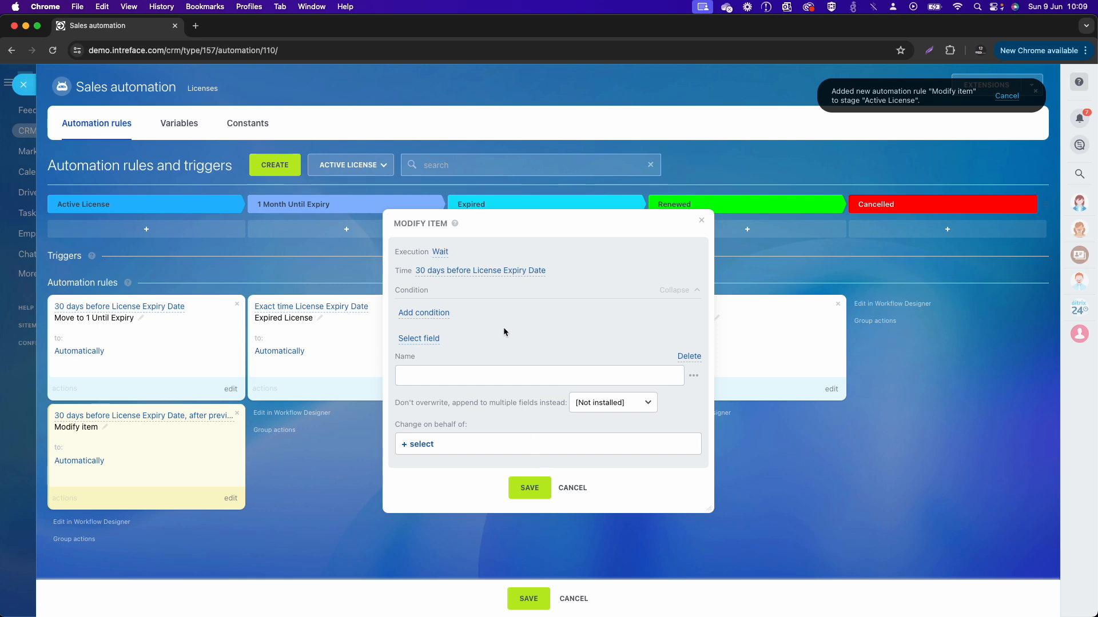
# Step: Set the Modify item rule's execution time to the current time
pyautogui.click(490, 272)
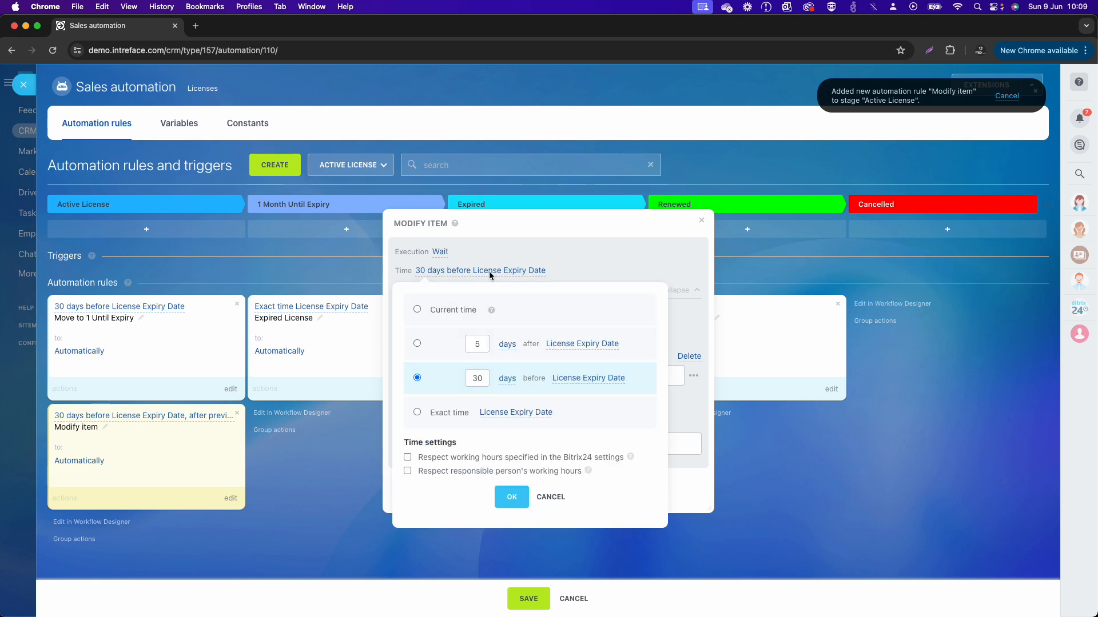
pyautogui.click(417, 312)
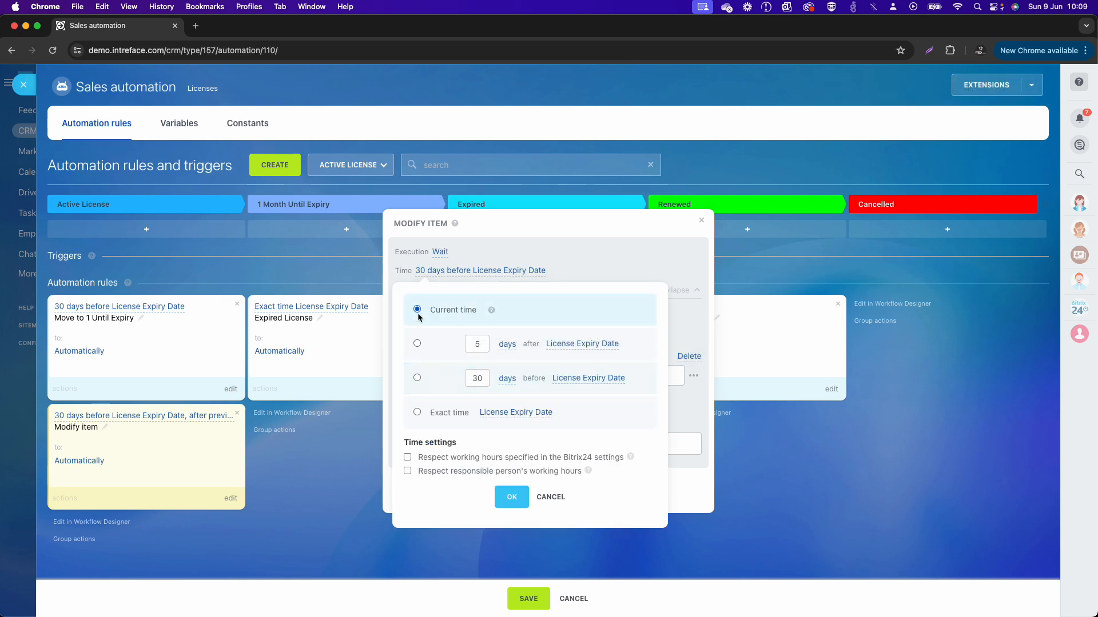
pyautogui.click(513, 495)
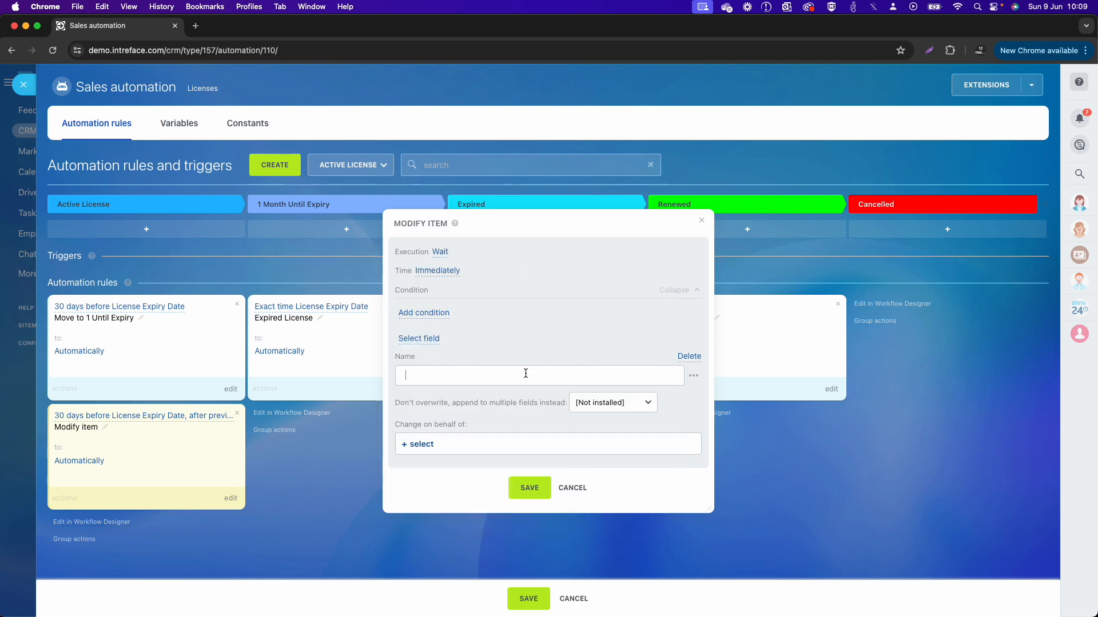
# Step: Insert the Smart Process Automation value Company (text) in the Modify item rule's Name field
pyautogui.click(693, 375)
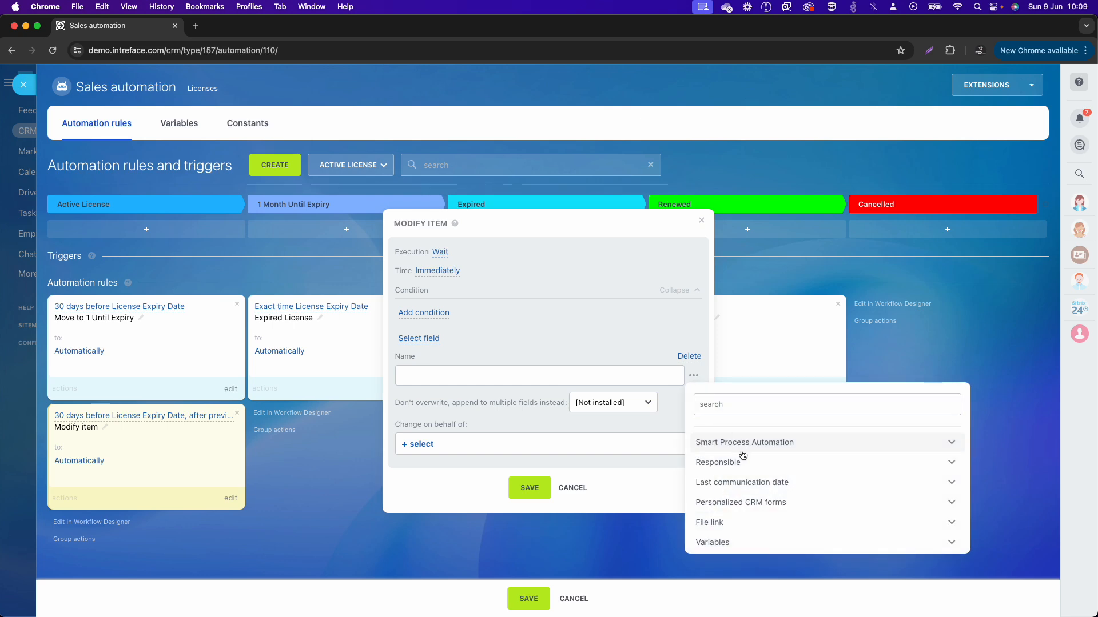
pyautogui.click(860, 444)
pyautogui.scroll(-5, 850, 485)
pyautogui.scroll(-10, 851, 485)
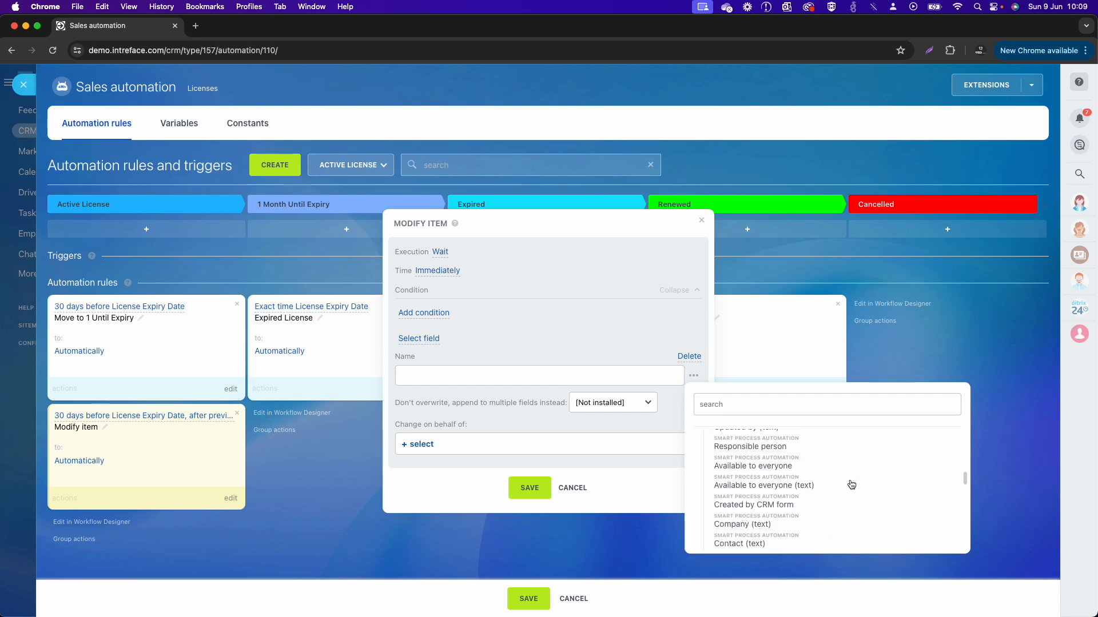
pyautogui.scroll(-4, 851, 484)
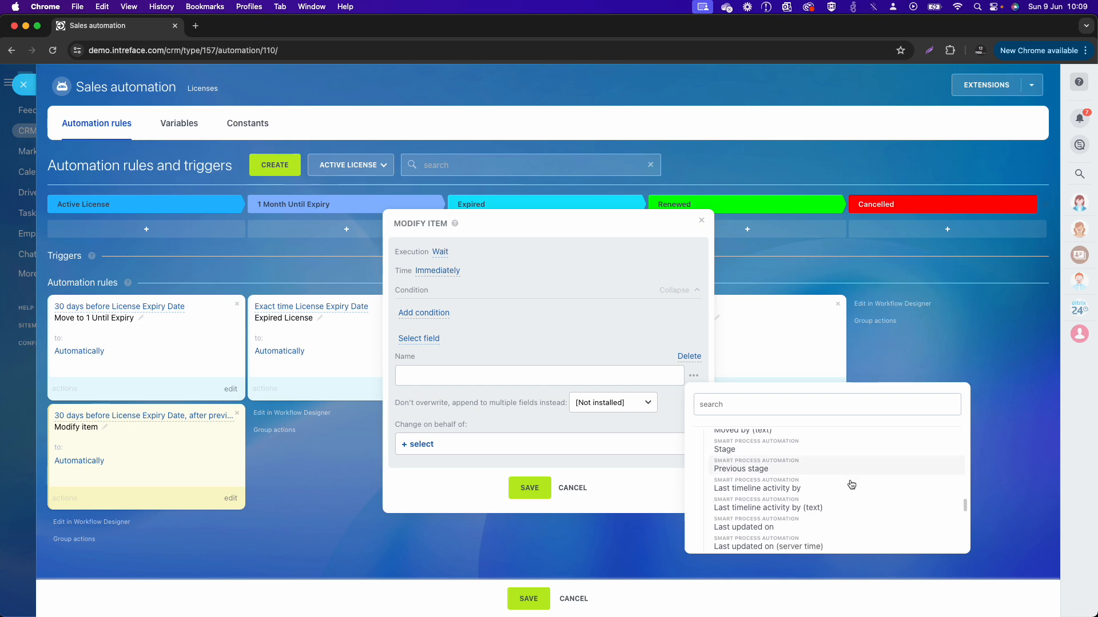
pyautogui.scroll(8, 851, 485)
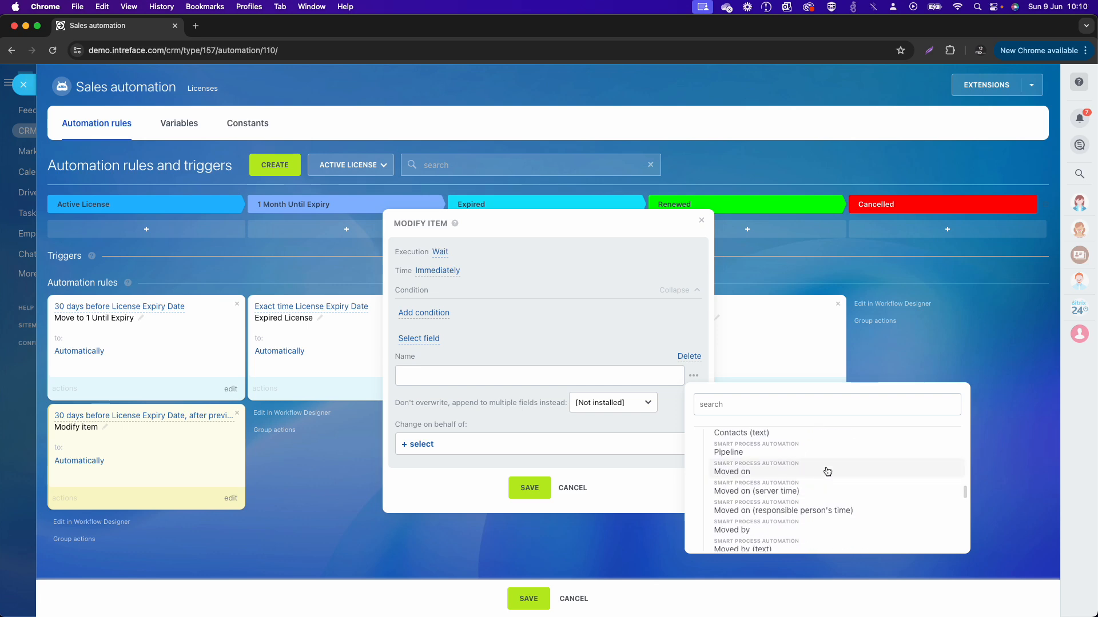
pyautogui.scroll(3, 829, 474)
pyautogui.click(804, 456)
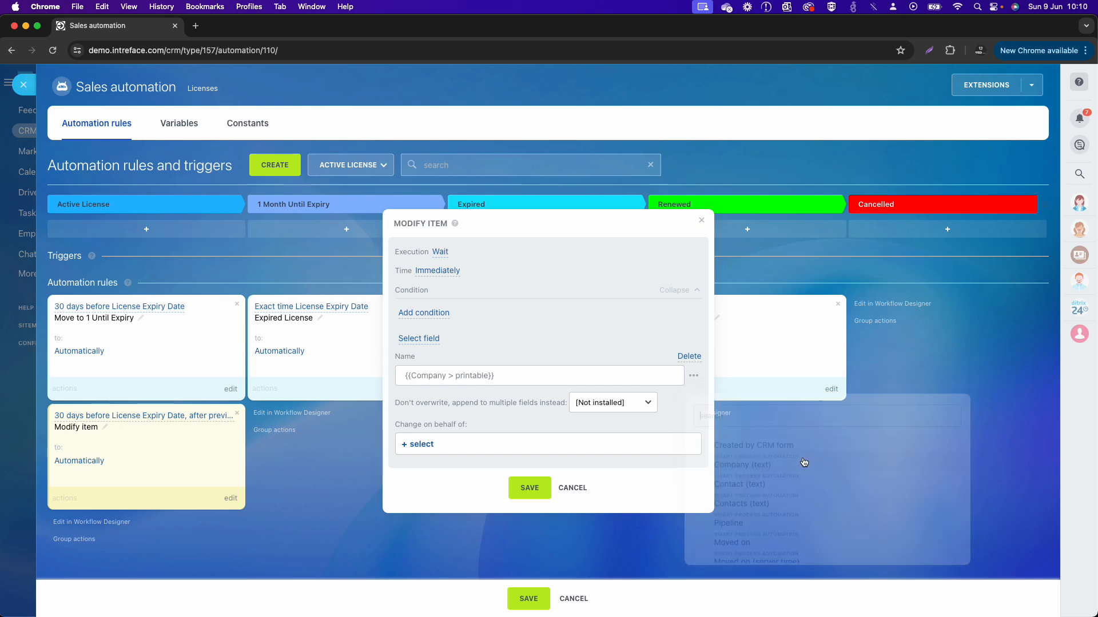
# Step: Append a hyphen and the Bitrix24 Product value to the Modify item rule's Name field, and save the rule
pyautogui.write('-')
pyautogui.click(693, 375)
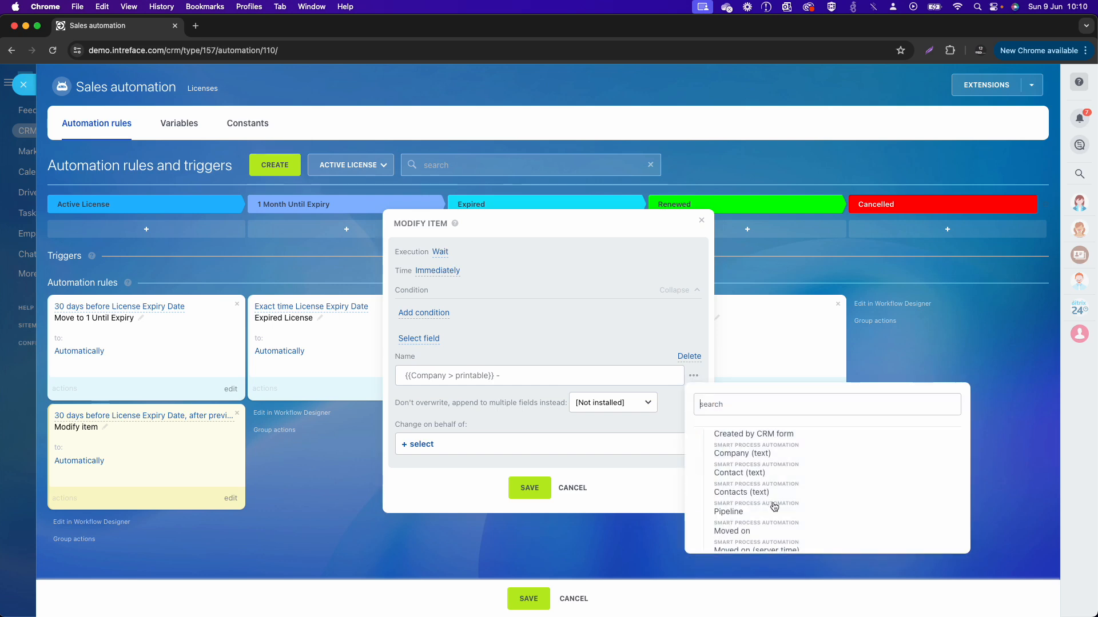
pyautogui.scroll(-20, 774, 507)
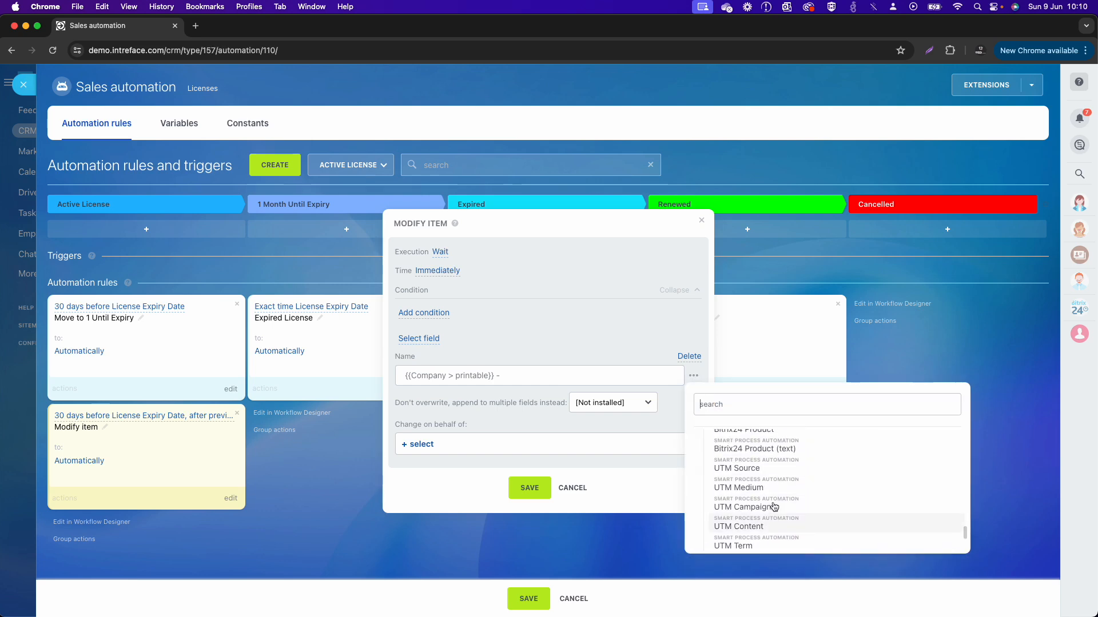
pyautogui.scroll(2, 774, 507)
pyautogui.click(765, 482)
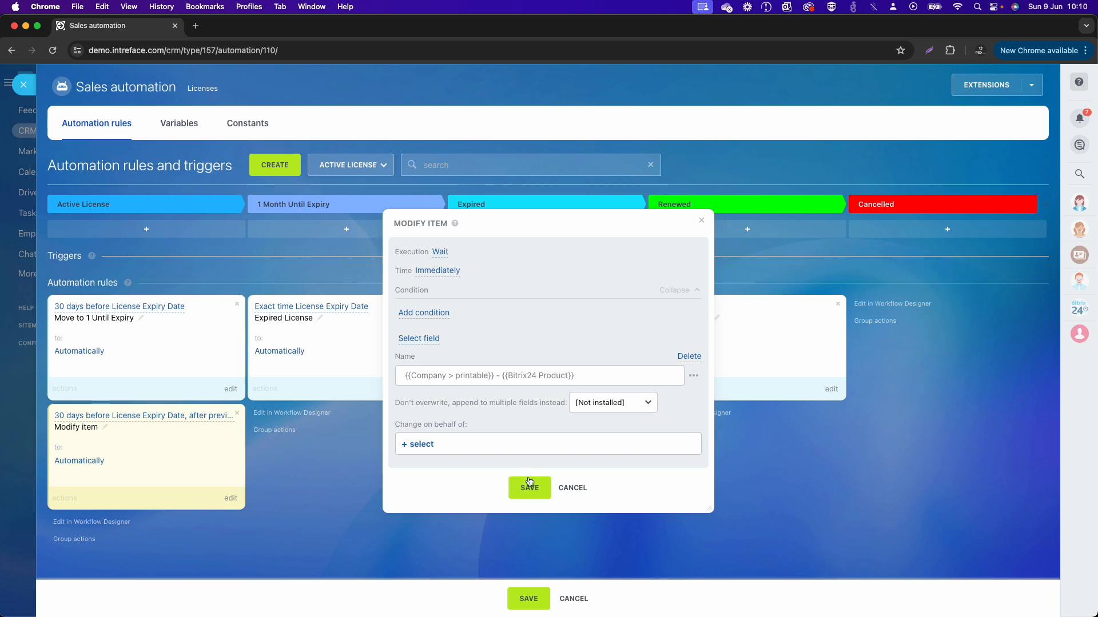
pyautogui.click(528, 488)
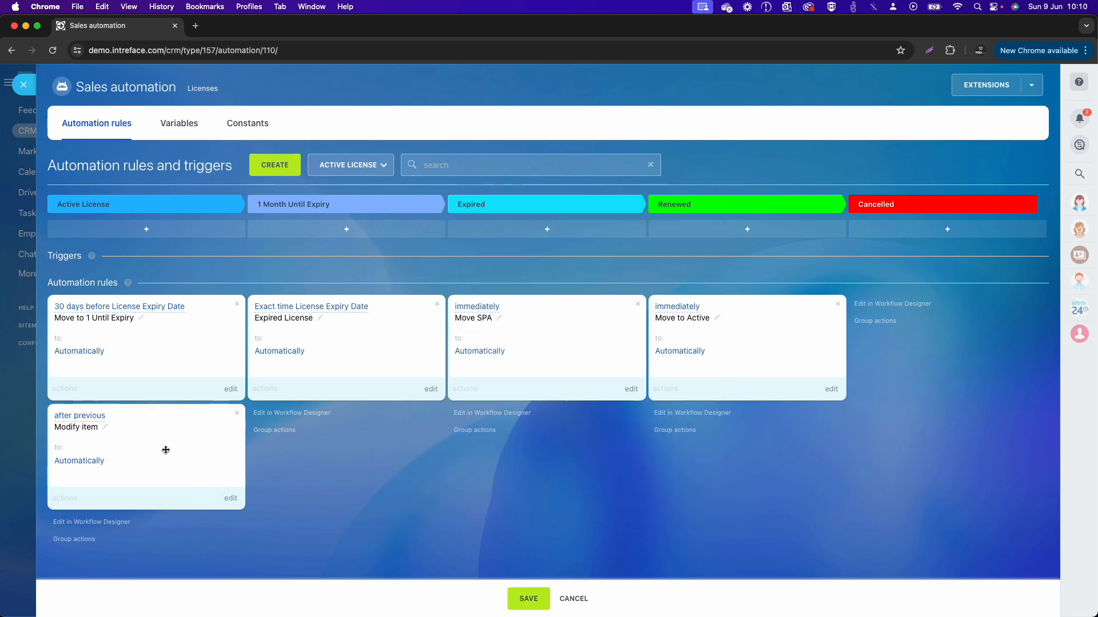
# Step: Move the Modify item rule above the Move to 1 Until Expiry rule in the Active License stage and rename it Update Name
pyautogui.moveTo(165, 450)
pyautogui.mouseDown()
pyautogui.moveTo(268, 362)
pyautogui.moveTo(149, 335)
pyautogui.mouseUp()
pyautogui.click(105, 319)
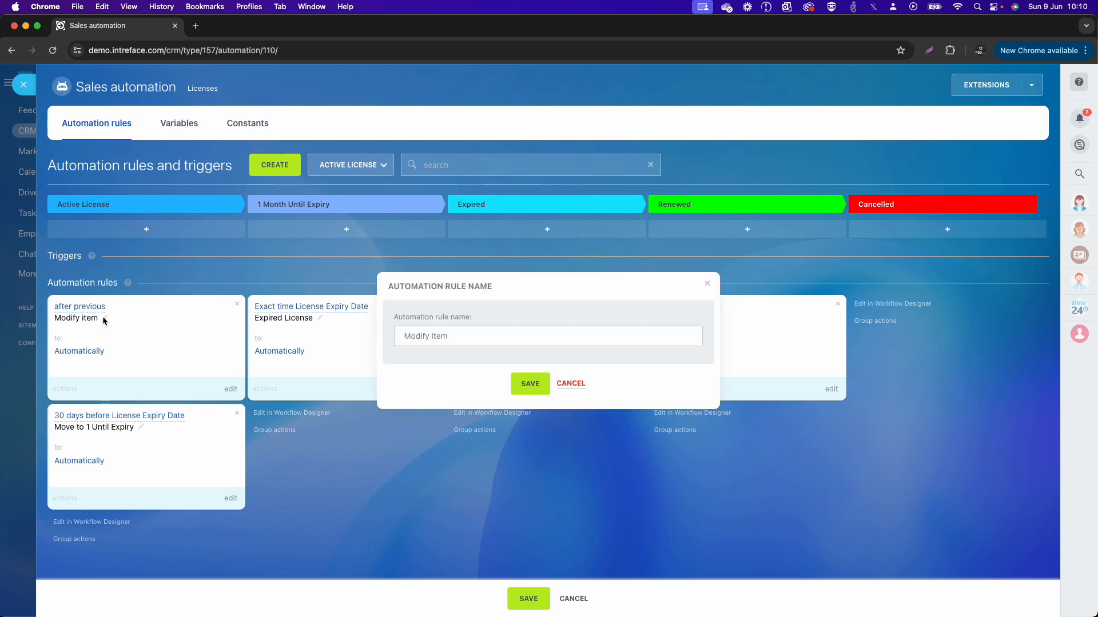
pyautogui.moveTo(465, 336); pyautogui.dragTo(369, 337)
pyautogui.write('Updat')
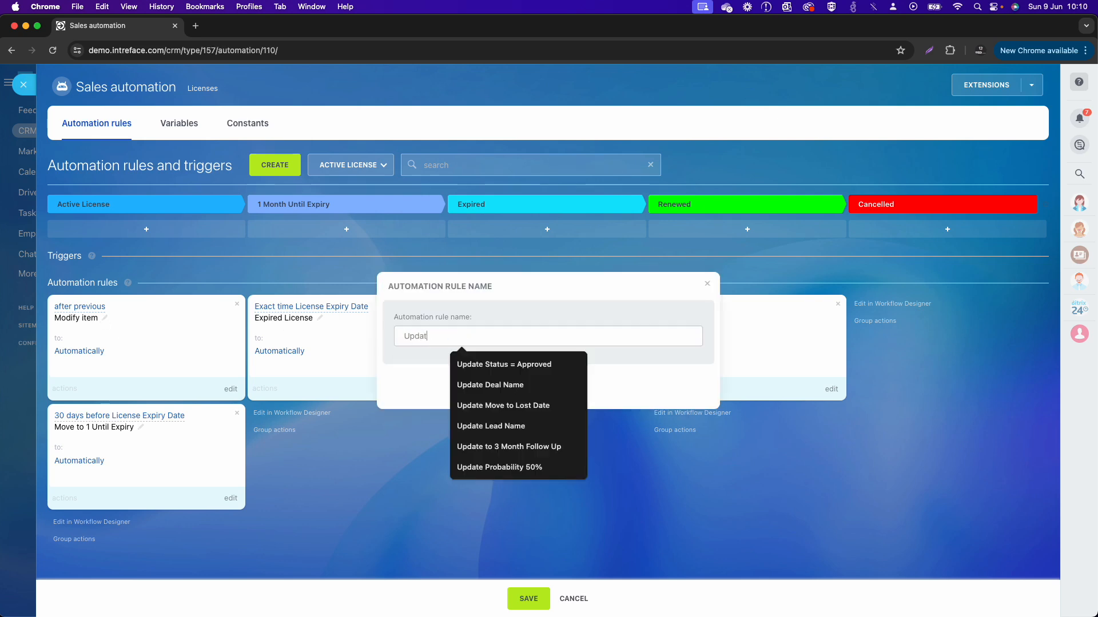
pyautogui.write('e Name')
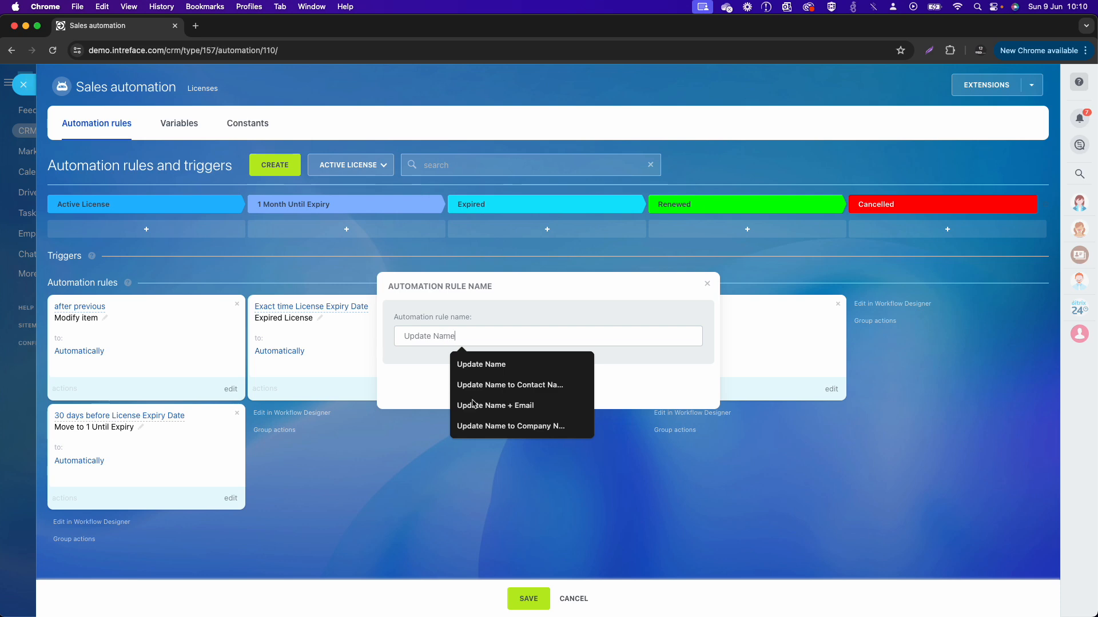
pyautogui.click(653, 372)
pyautogui.click(530, 384)
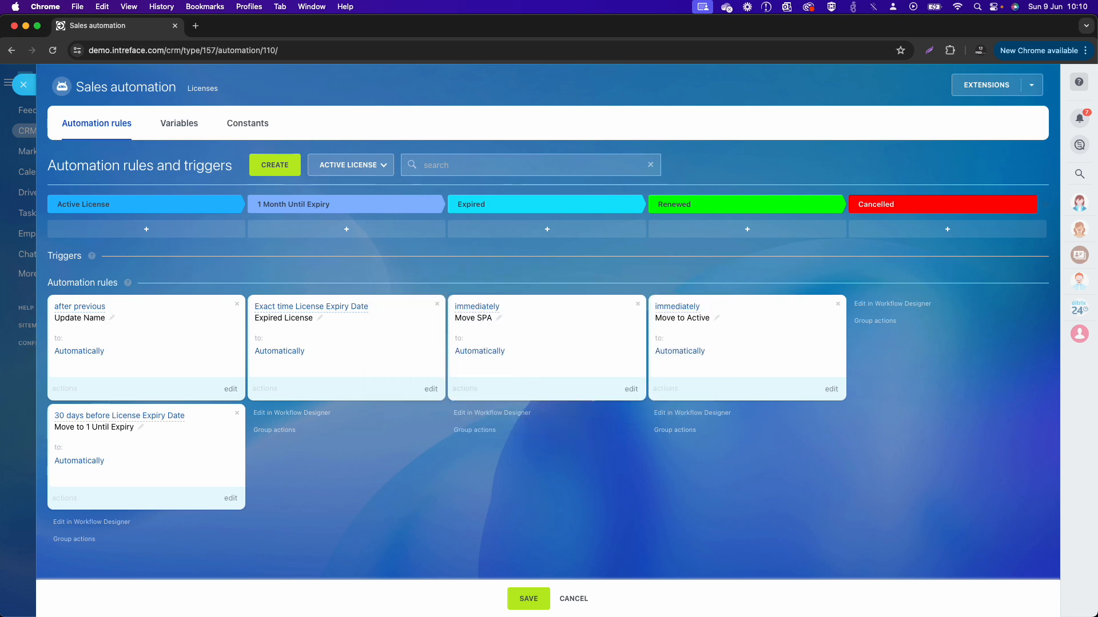
# Step: Set the Update Name rule's execution to In parallel, and save the rule and the pipeline's automation rules
pyautogui.click(231, 391)
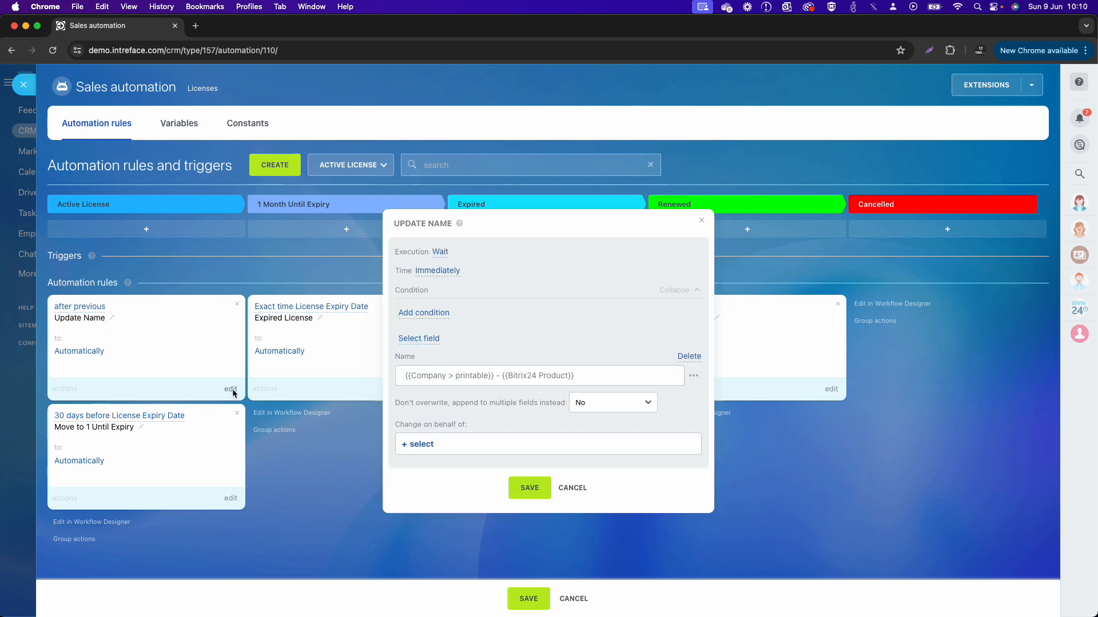
pyautogui.click(440, 253)
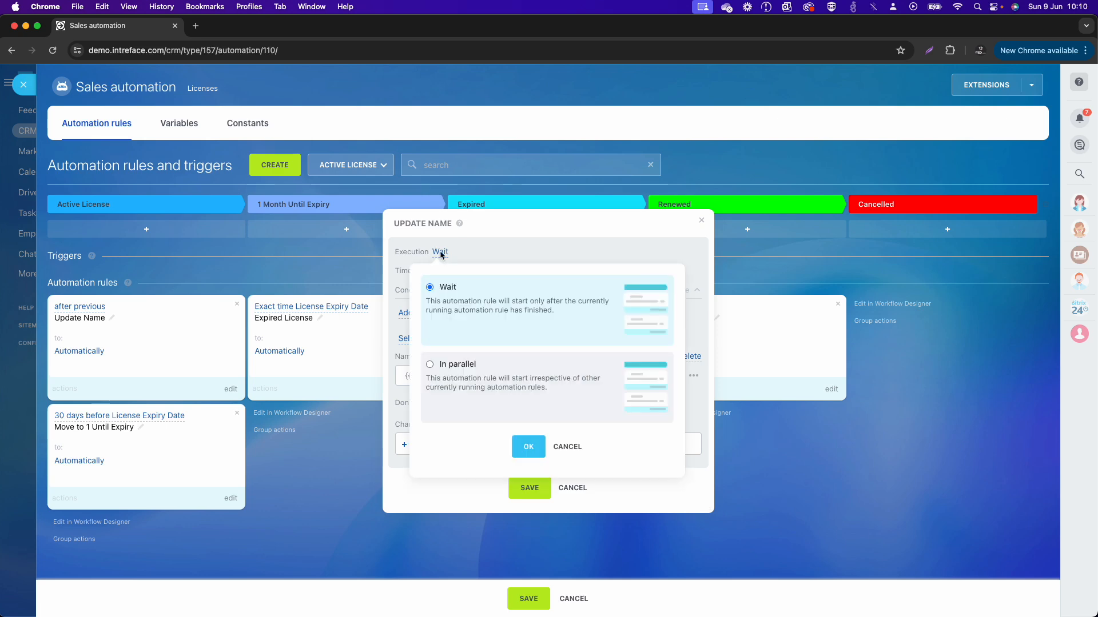
pyautogui.click(444, 364)
pyautogui.click(529, 444)
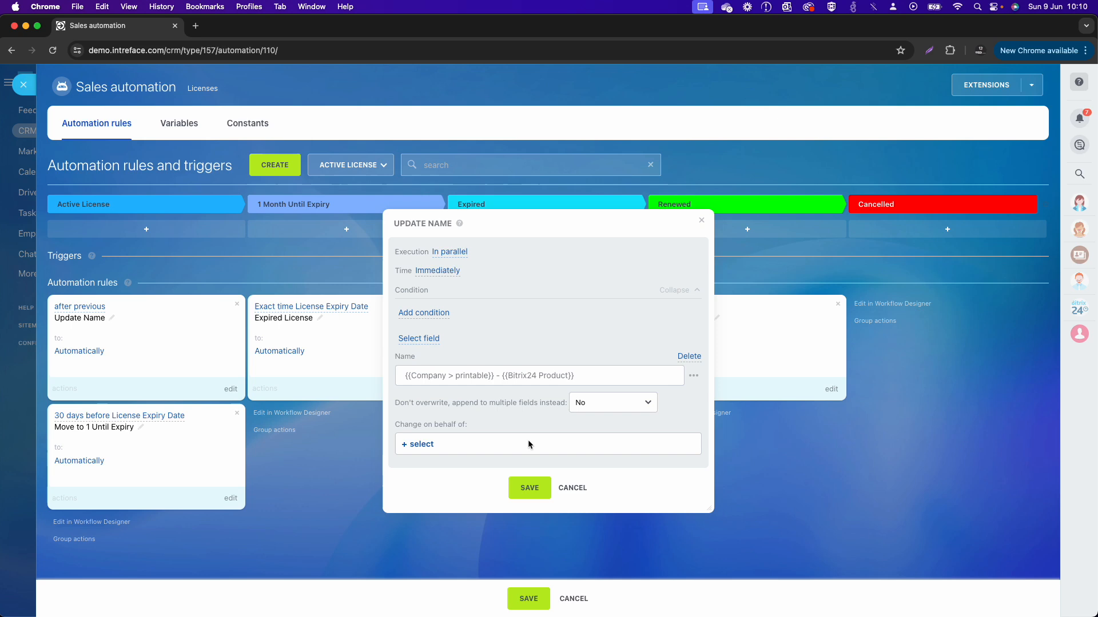
pyautogui.click(537, 486)
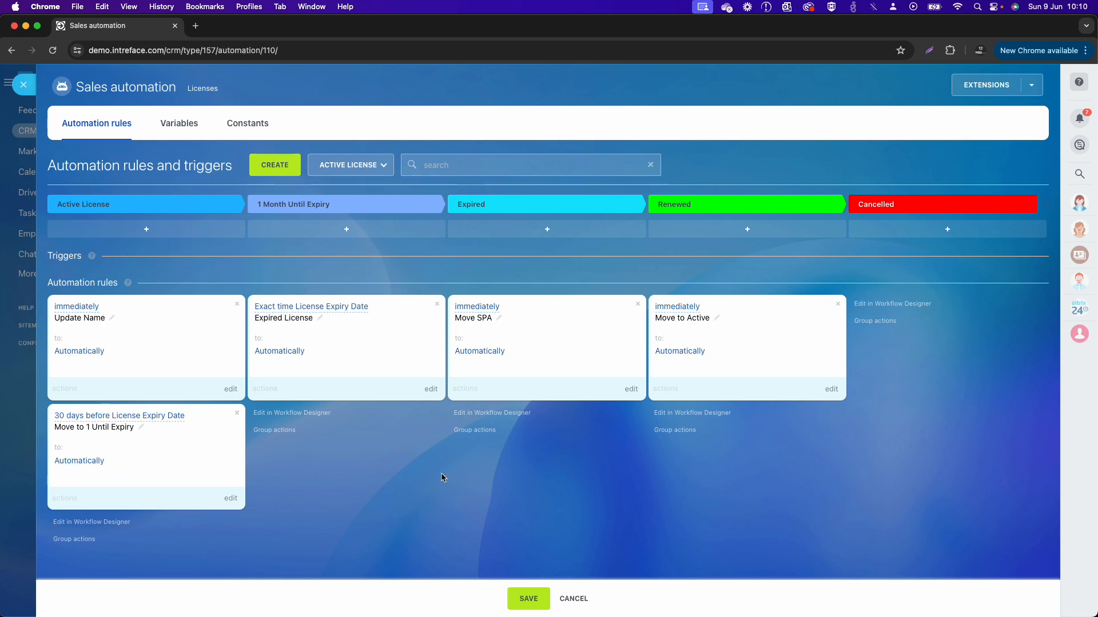
pyautogui.click(529, 598)
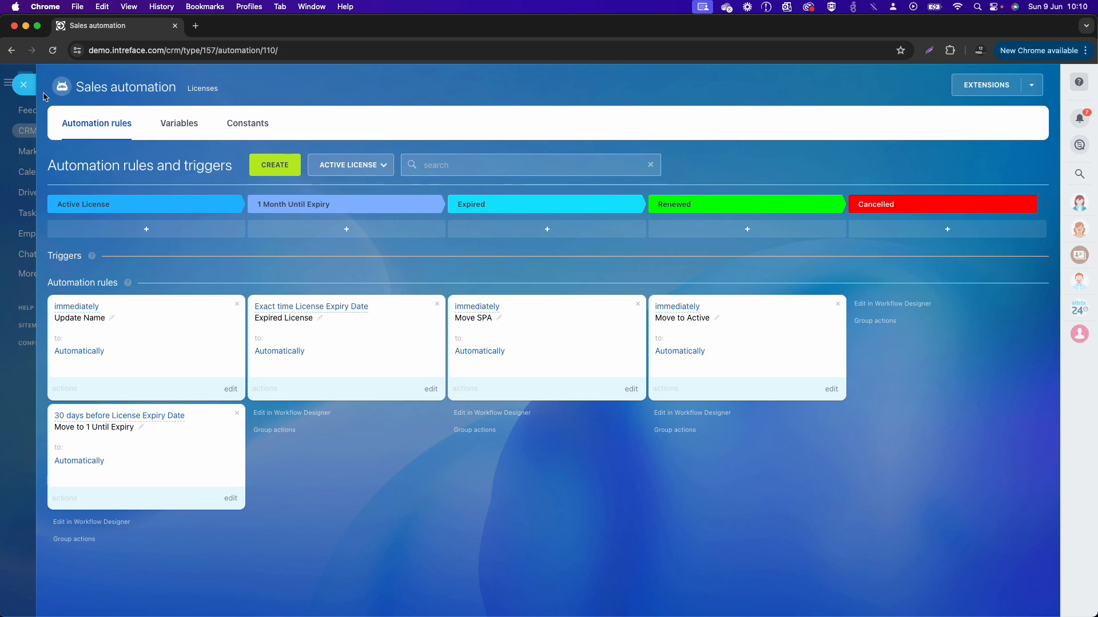
# Step: Return to the Licenses kanban in the Active License pipeline and reload the page
pyautogui.click(24, 85)
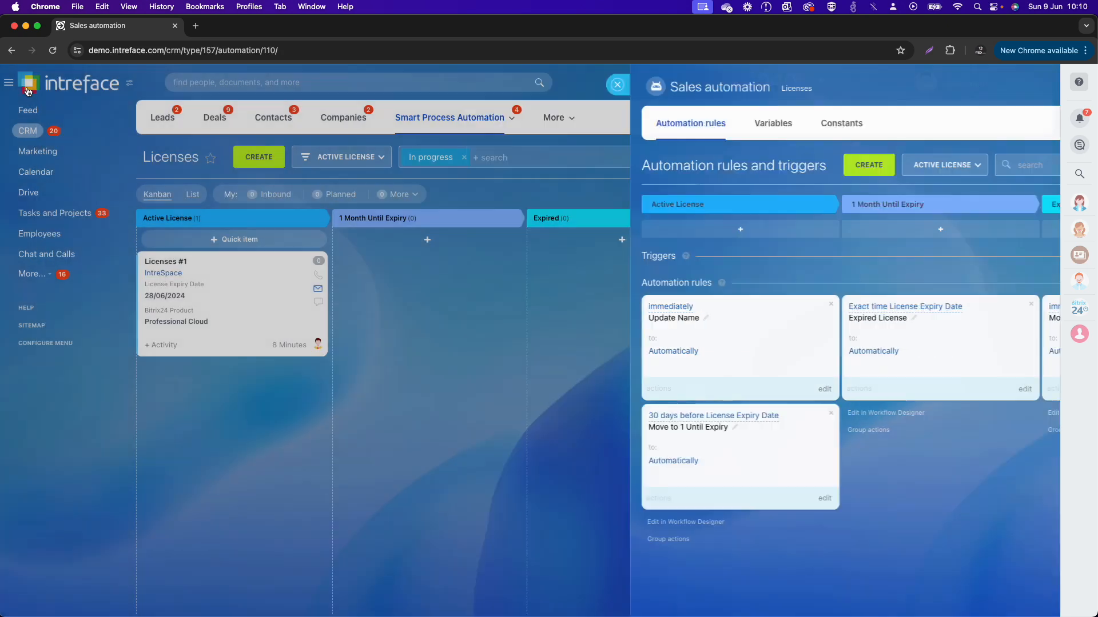
pyautogui.moveTo(224, 274); pyautogui.dragTo(204, 311)
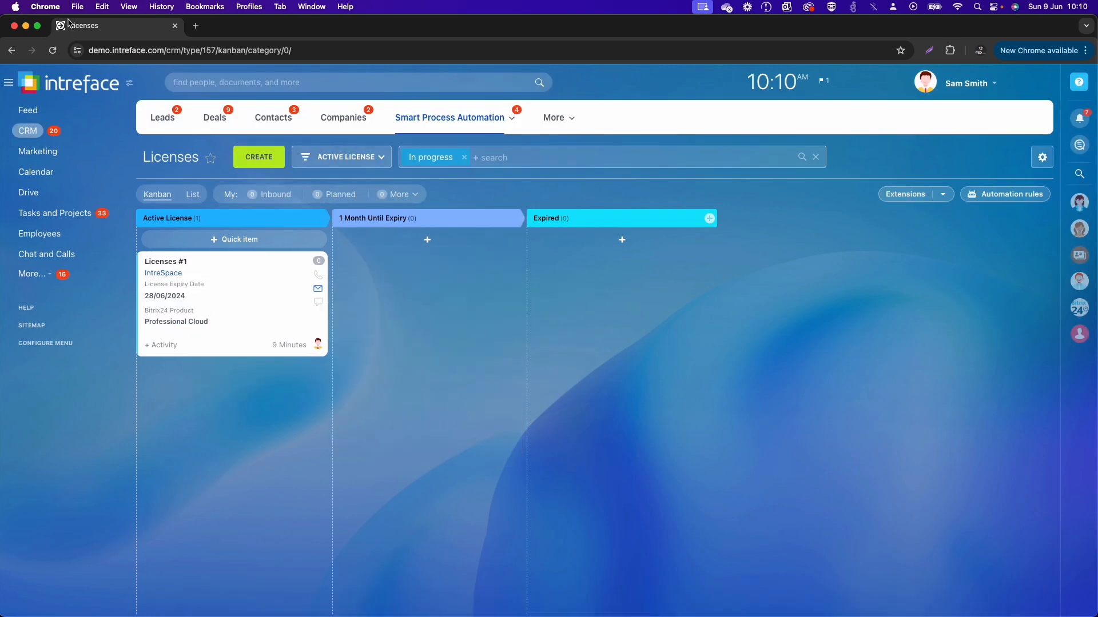
pyautogui.click(54, 52)
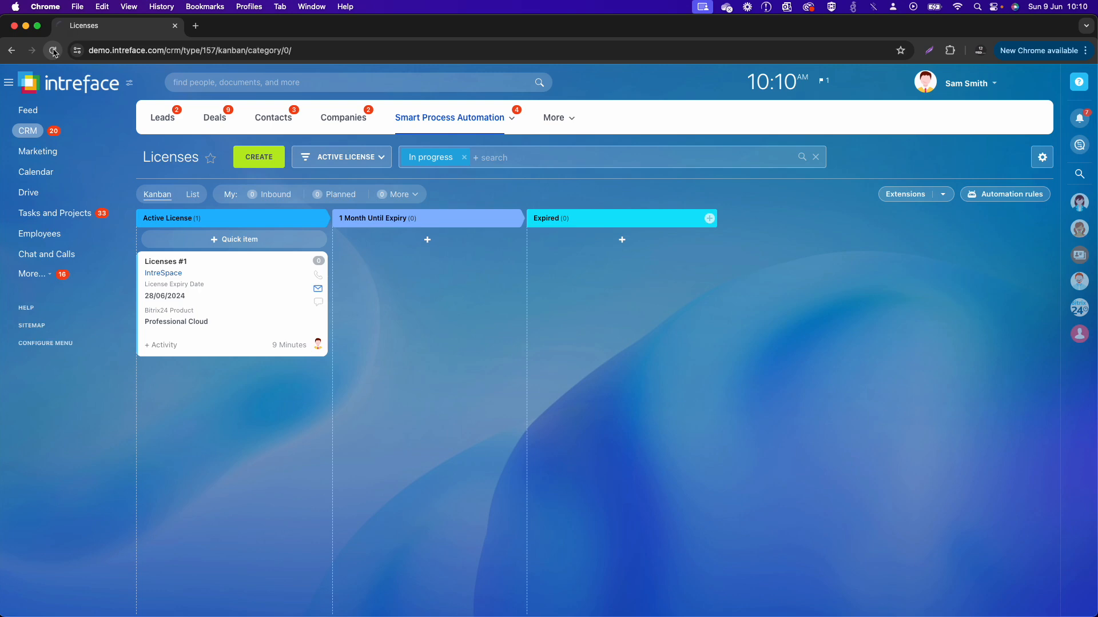
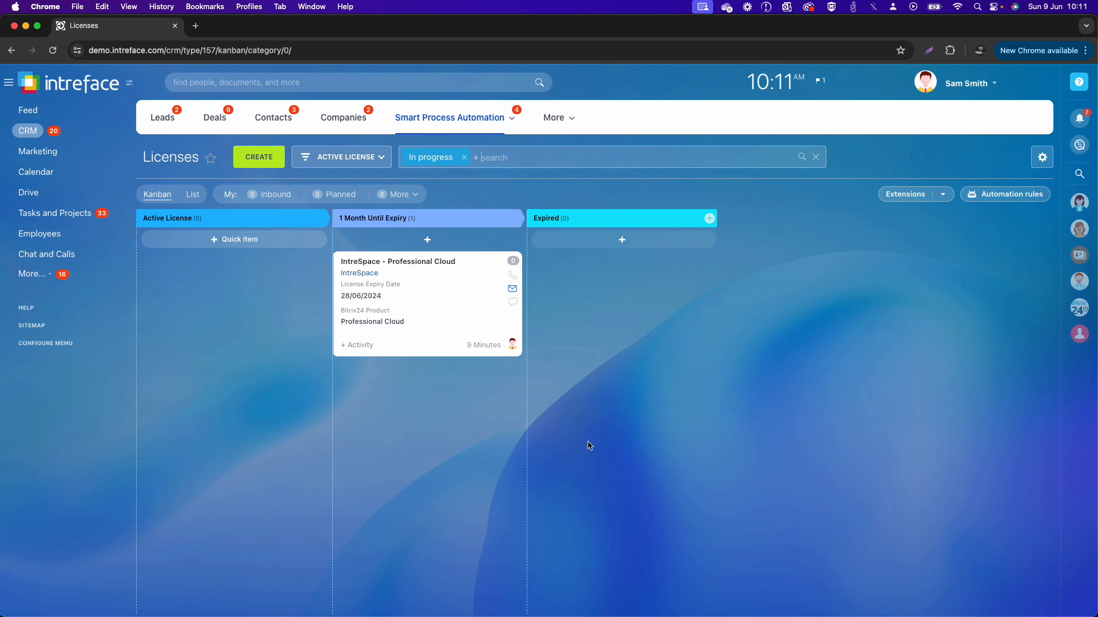
pyautogui.click(324, 160)
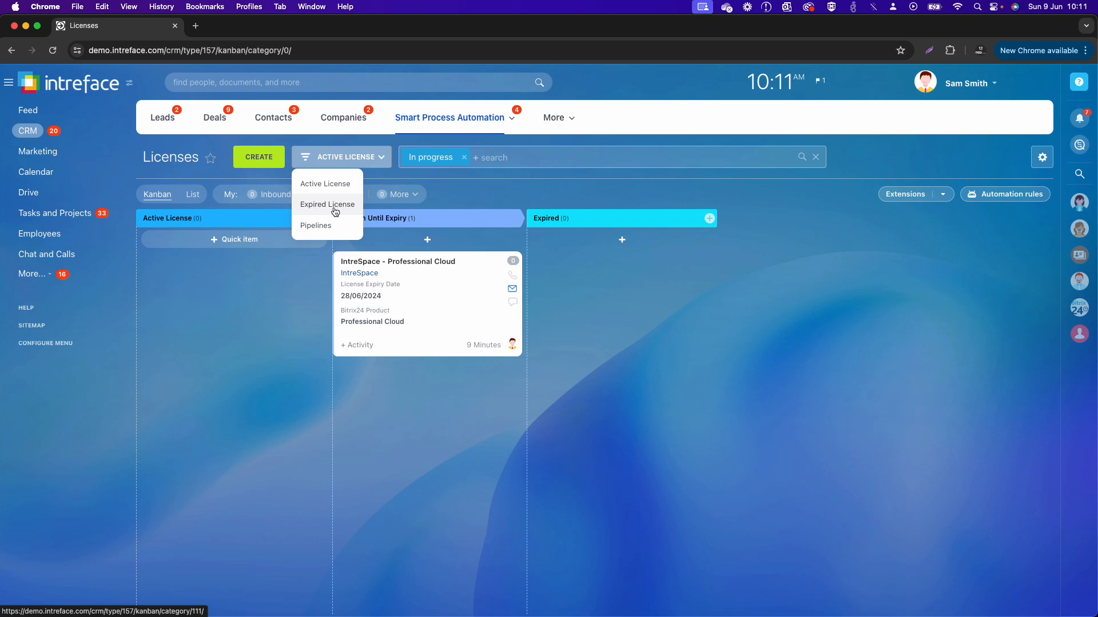
pyautogui.click(276, 388)
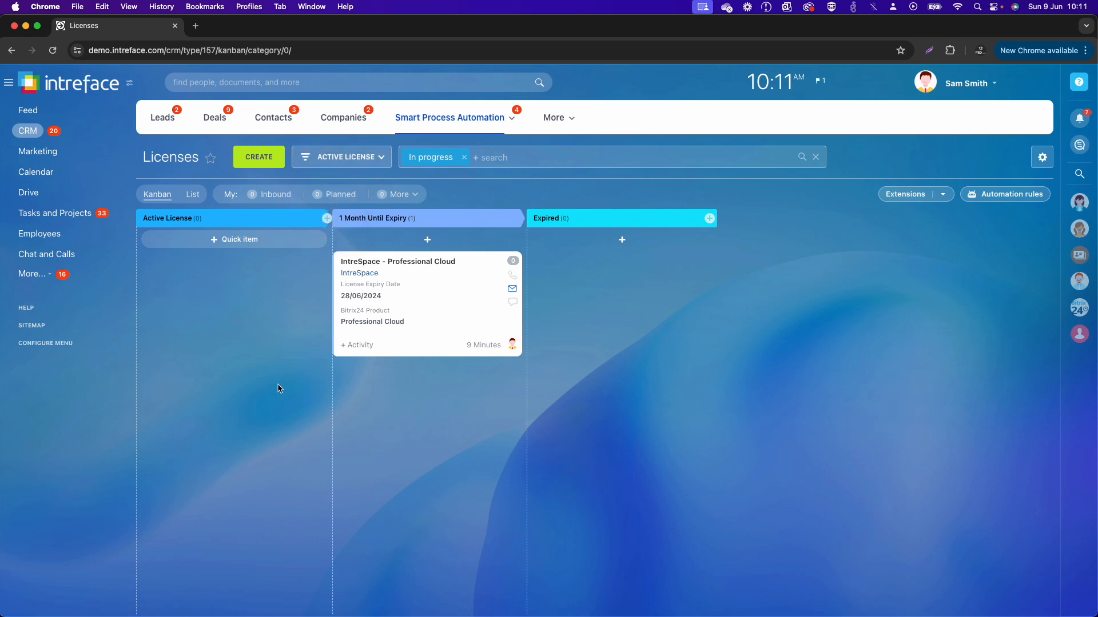
# Step: Open the IntreSpace - Professional Cloud license, go to its linked company record and view the licenses attached to that company
pyautogui.click(393, 262)
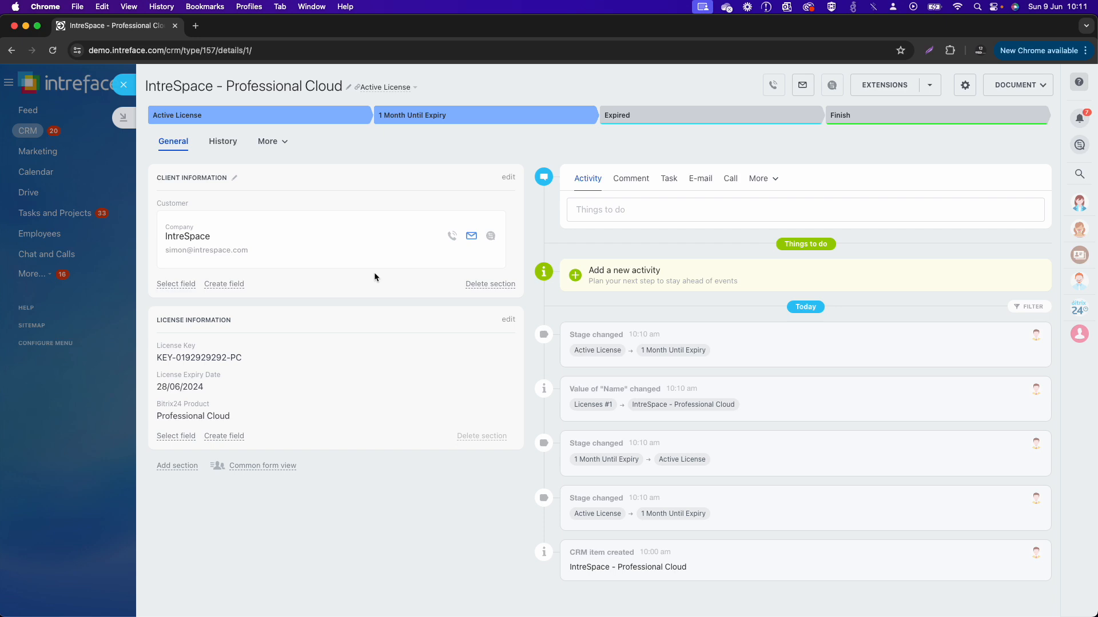
pyautogui.click(198, 236)
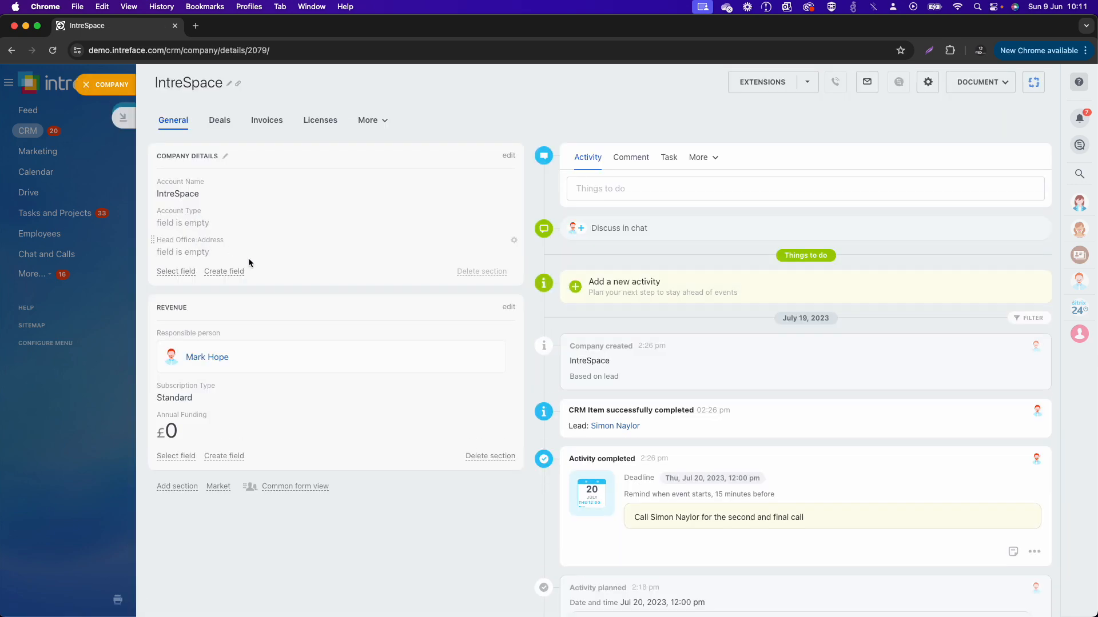
pyautogui.click(323, 123)
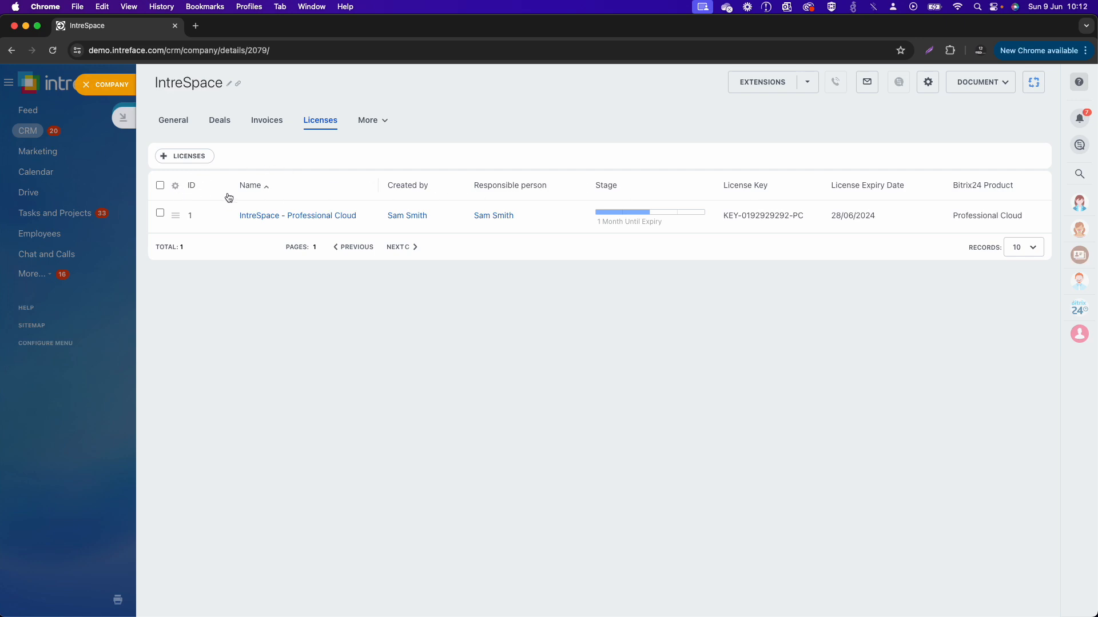
# Step: Remove the ID, Created by and Responsible person columns from the company's Licenses list
pyautogui.click(175, 188)
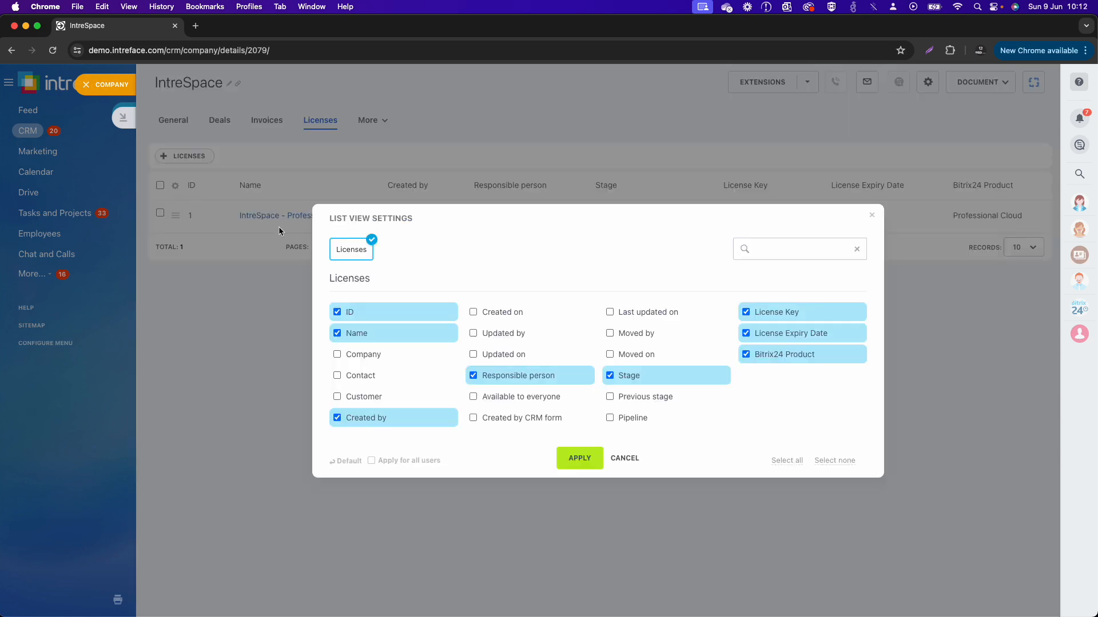
pyautogui.click(337, 312)
pyautogui.click(376, 421)
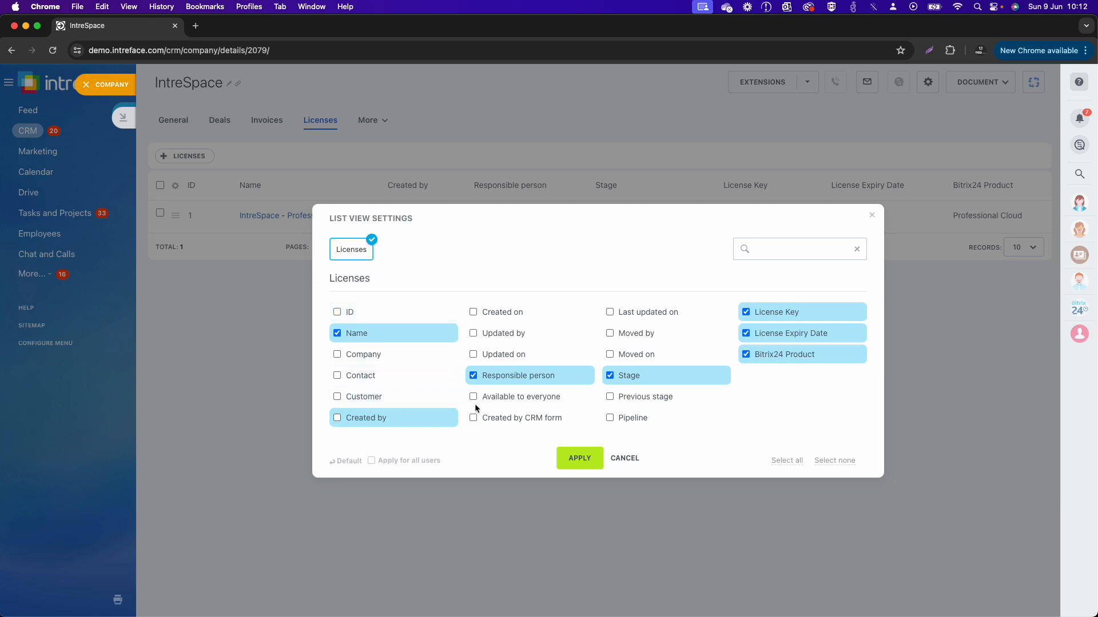
pyautogui.click(521, 382)
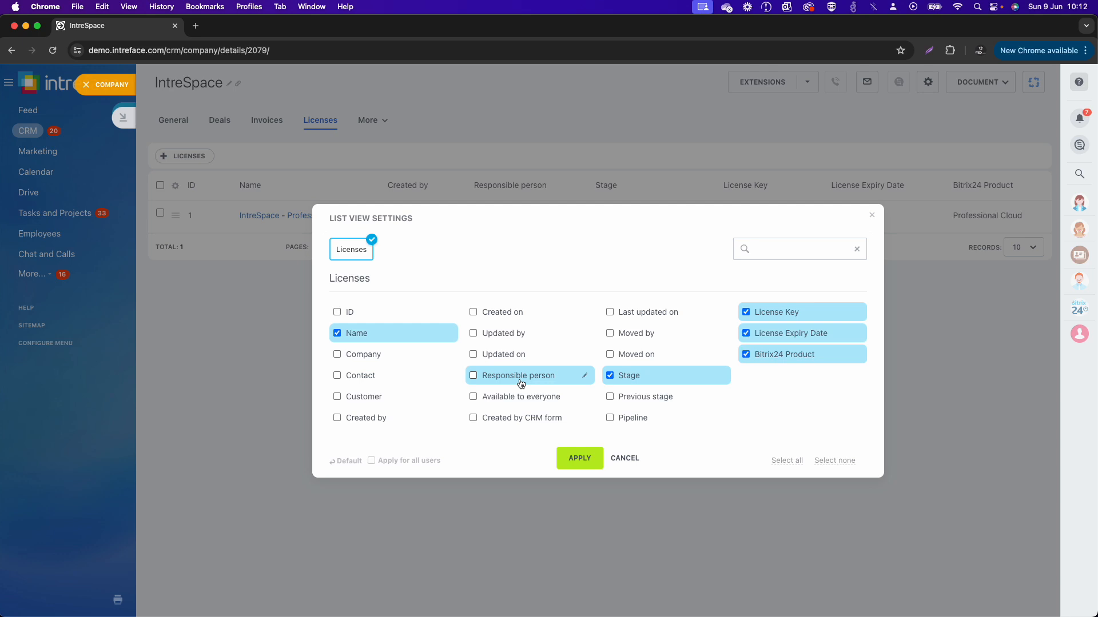
pyautogui.click(590, 463)
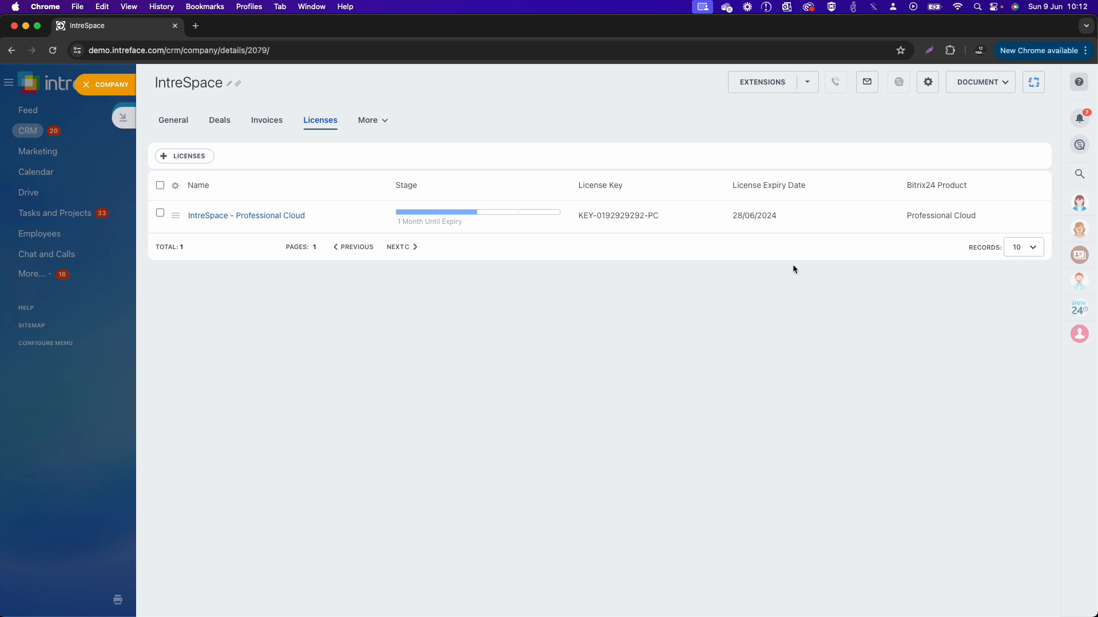
# Step: Close the IntreSpace company and license records and return to the Licenses kanban
pyautogui.click(87, 86)
pyautogui.click(125, 86)
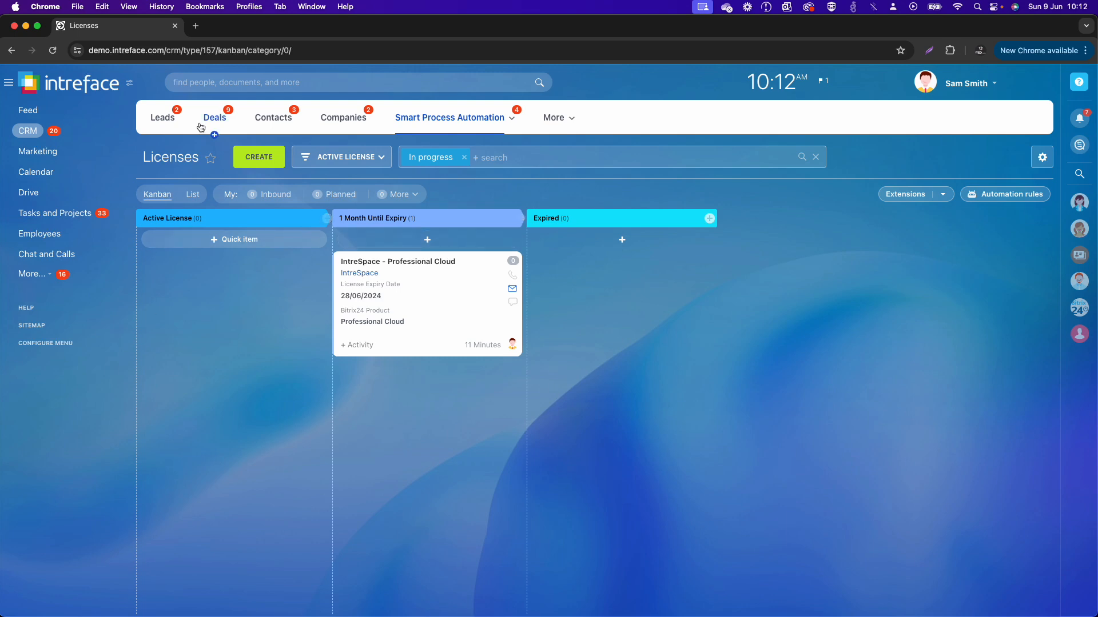
pyautogui.click(473, 121)
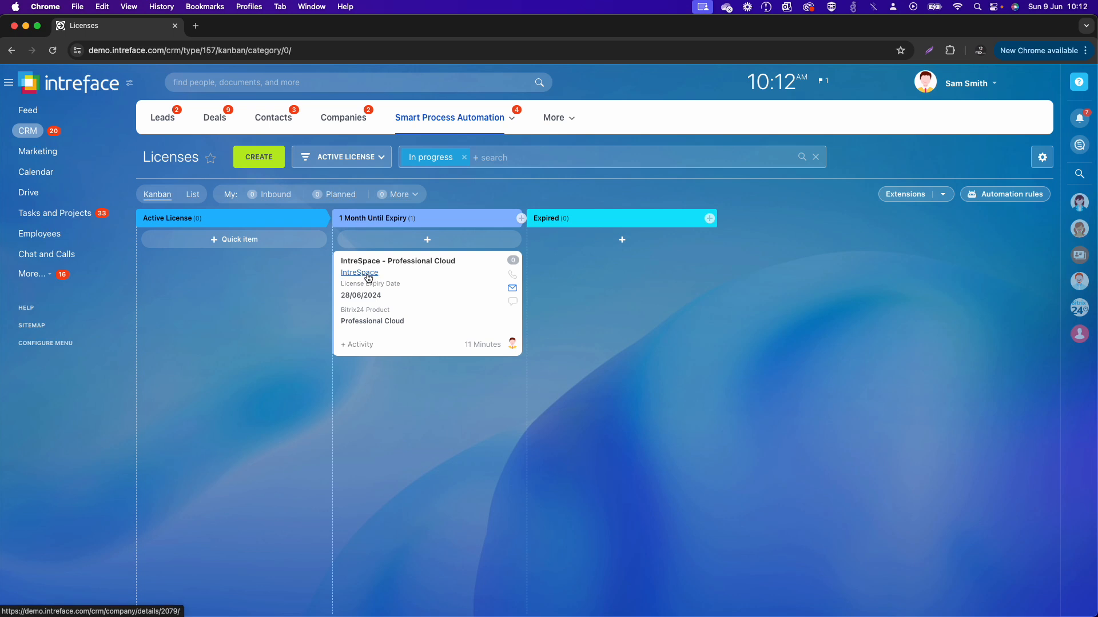
# Step: Examine the details and timeline of the IntreSpace - Professional Cloud license, and close the record
pyautogui.moveTo(368, 278)
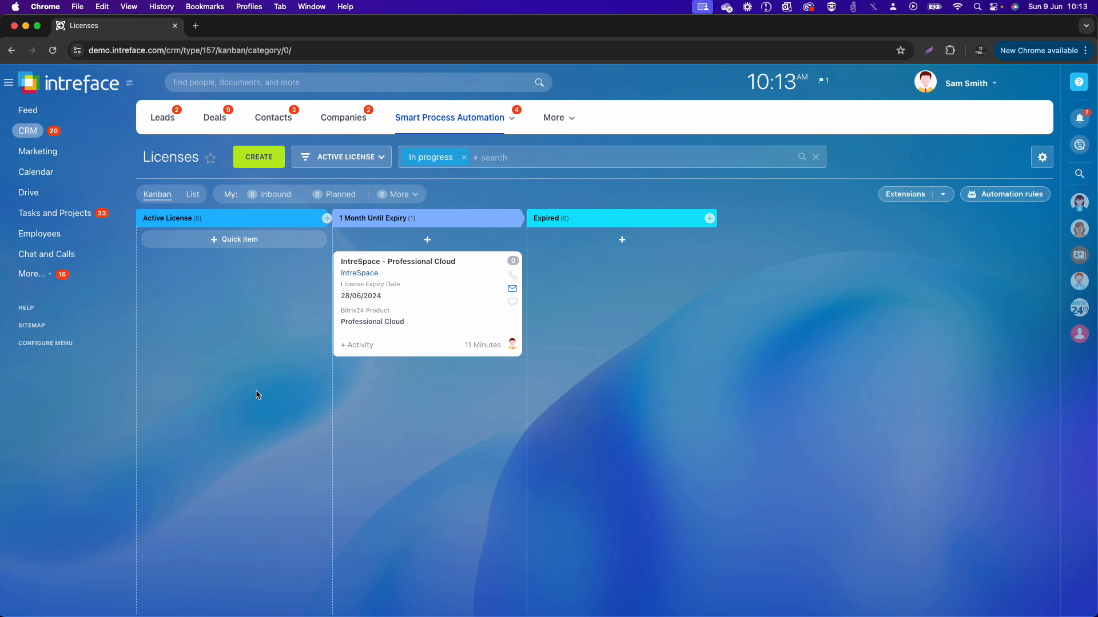
pyautogui.click(431, 262)
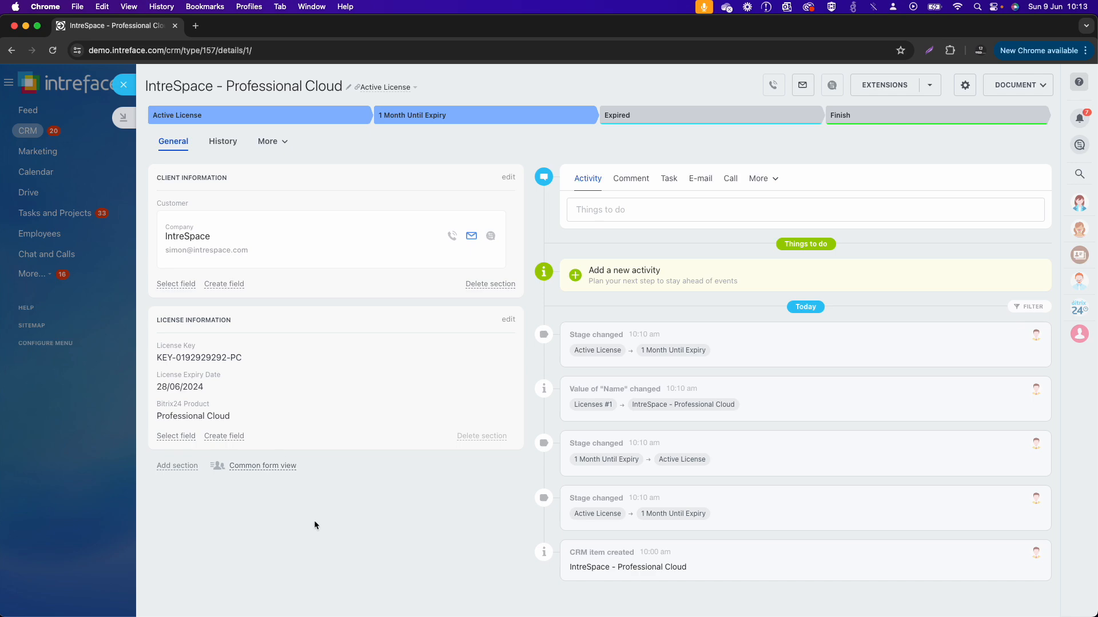
pyautogui.click(125, 87)
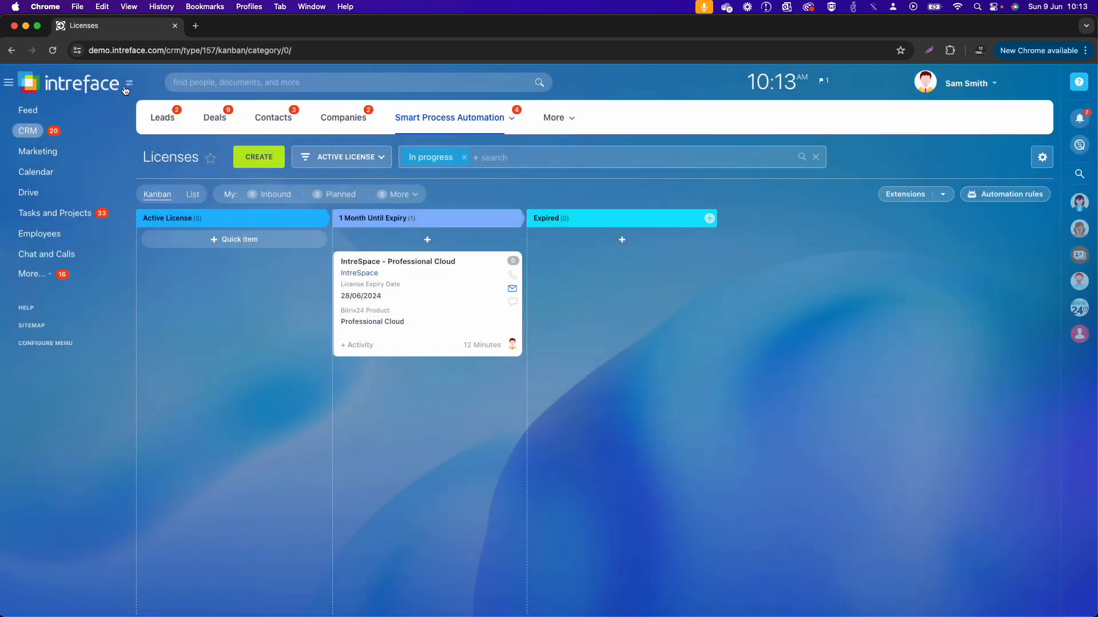